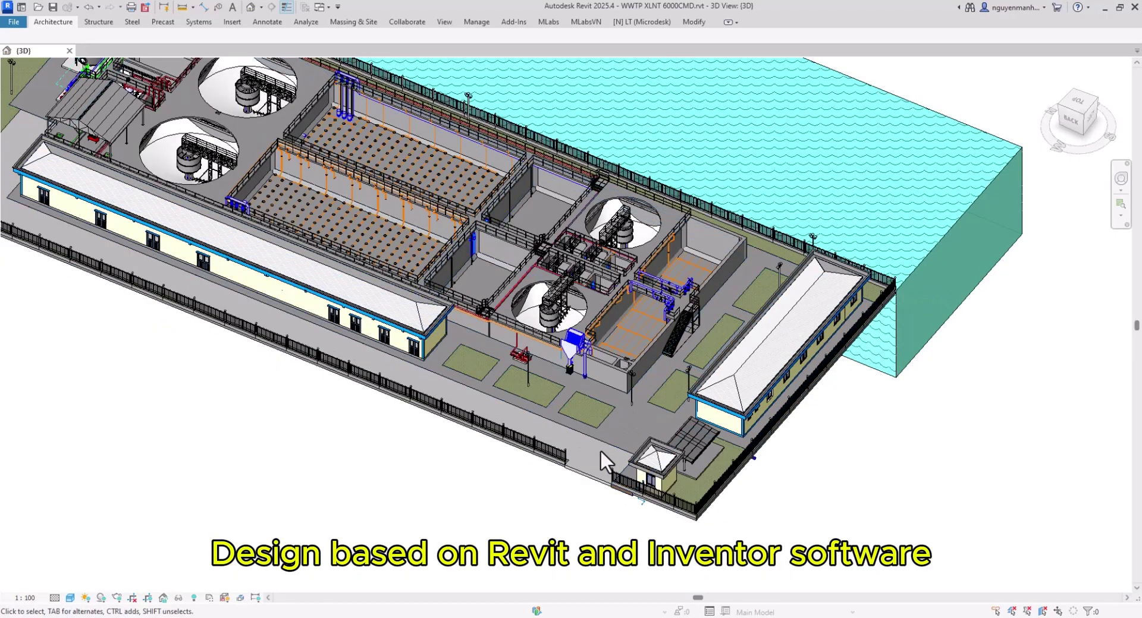
Preview the Hidden Line visual style on the 3D view of the plant and return it to Shaded.
{"action": "left_click", "coordinate": [70, 598]}
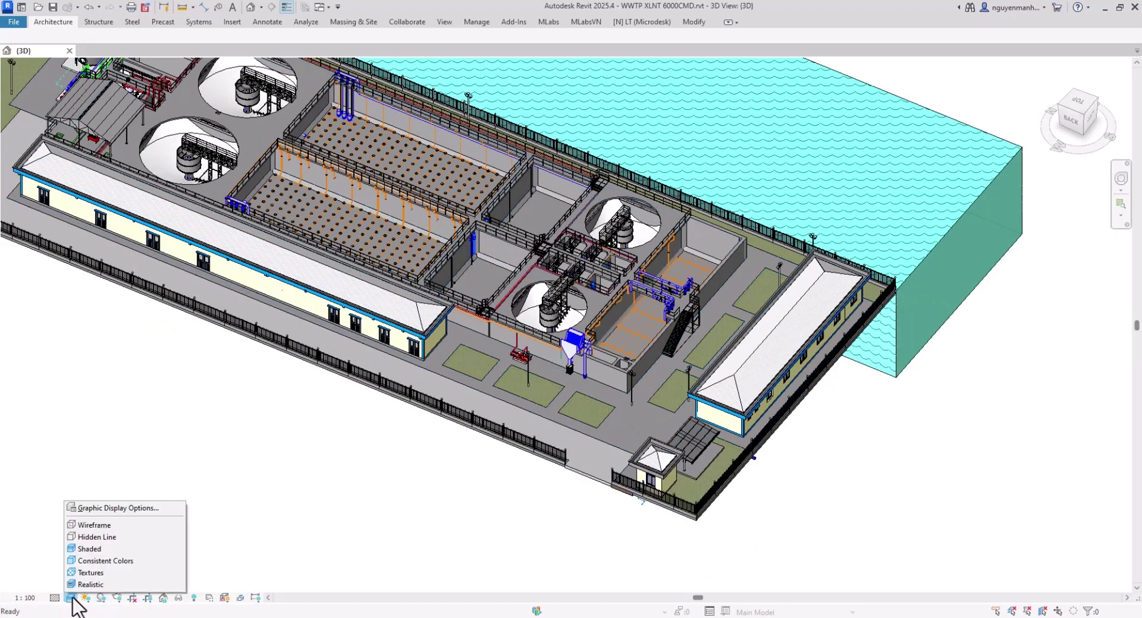
{"action": "left_click", "coordinate": [97, 542]}
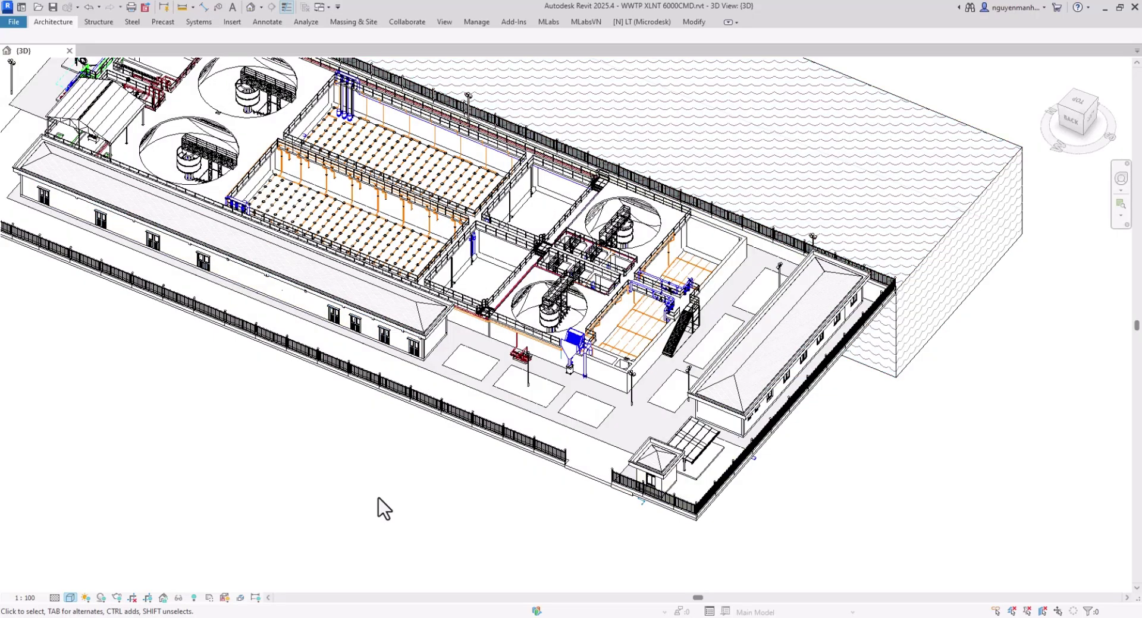
{"action": "left_click", "coordinate": [71, 598]}
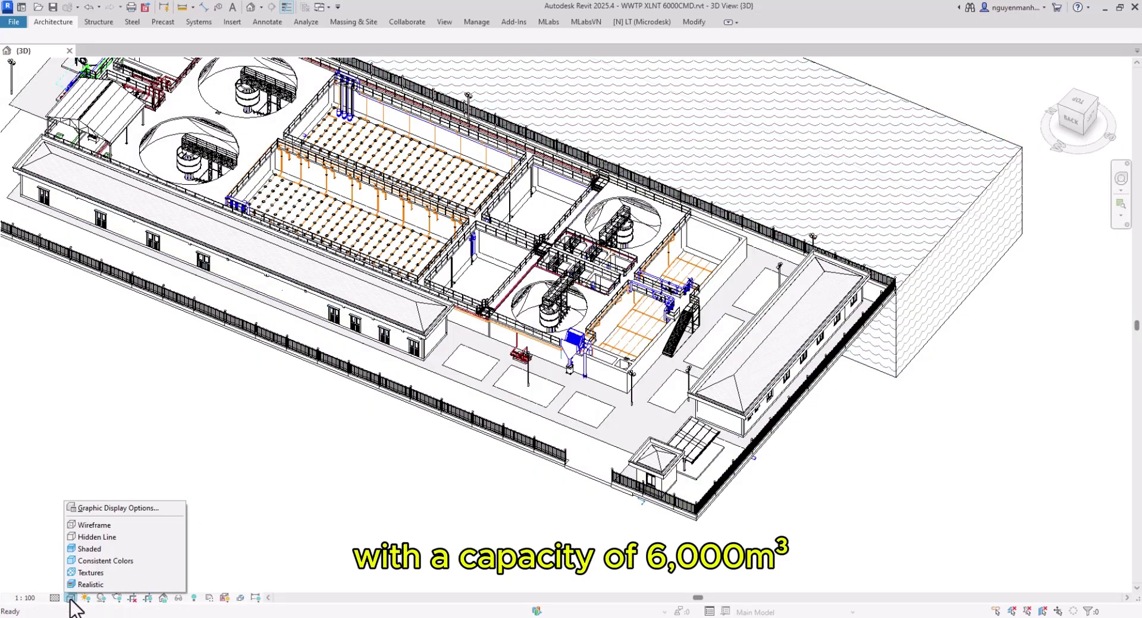
{"action": "left_click", "coordinate": [83, 548]}
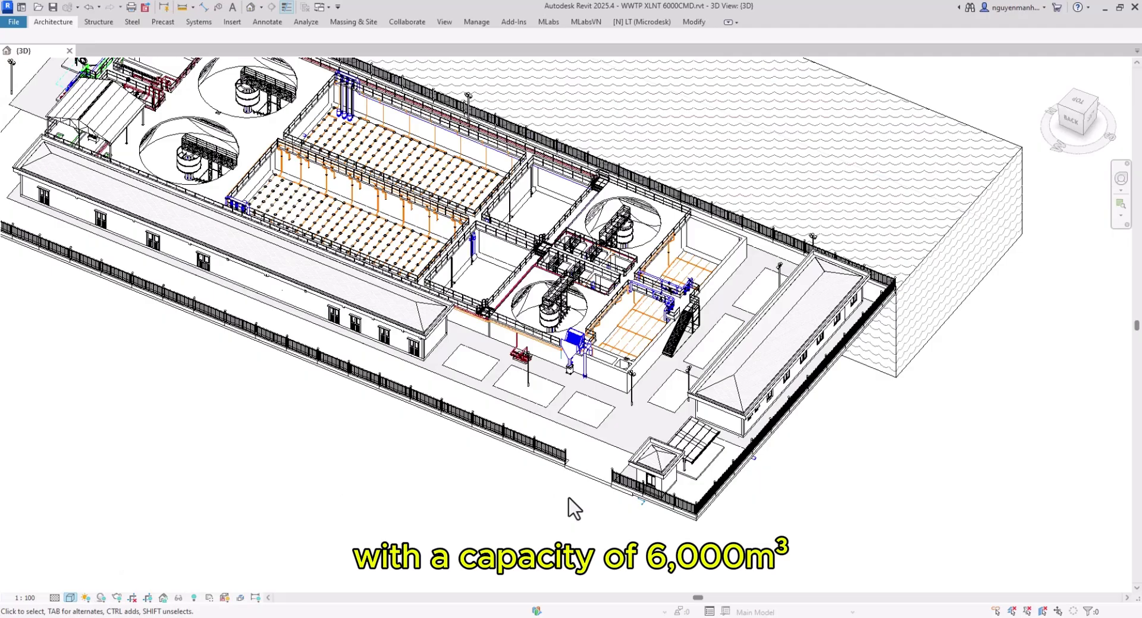
Examine the main gate, the guard house and the waste separation unit beside the tanks in the 3D view.
{"action": "scroll", "coordinate": [564, 515], "scroll_direction": "up", "scroll_amount": 5}
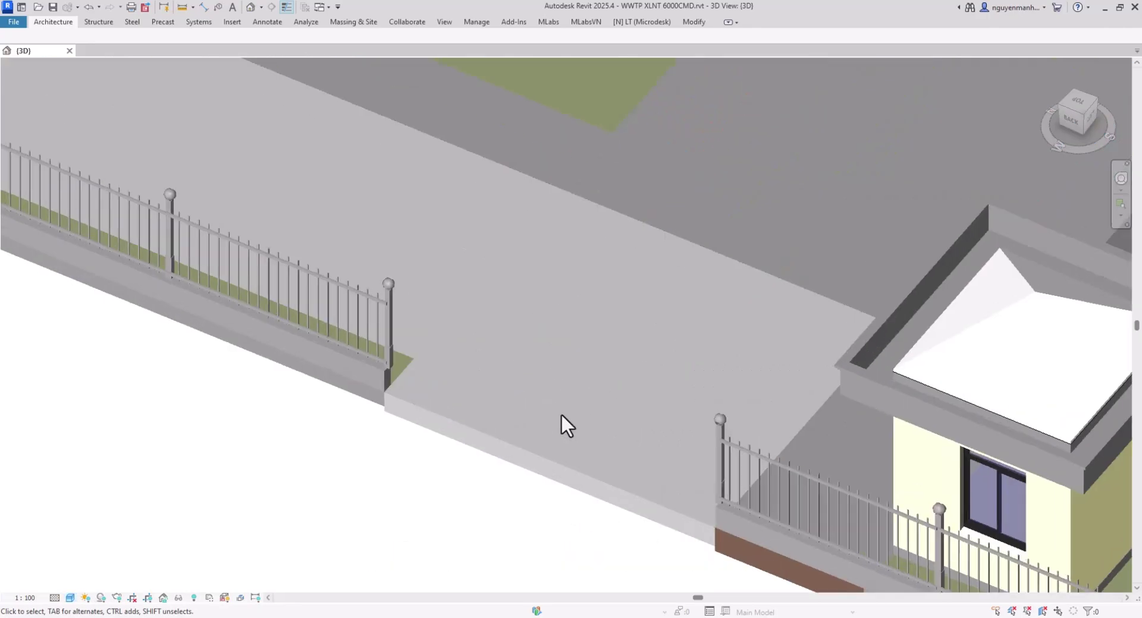
{"action": "scroll", "coordinate": [571, 369], "scroll_direction": "down", "scroll_amount": 6}
{"action": "middle_click_drag", "start_coordinate": [584, 357], "coordinate": [802, 428], "text": "shift"}
{"action": "middle_click_drag", "start_coordinate": [971, 255], "coordinate": [766, 572], "text": "shift"}
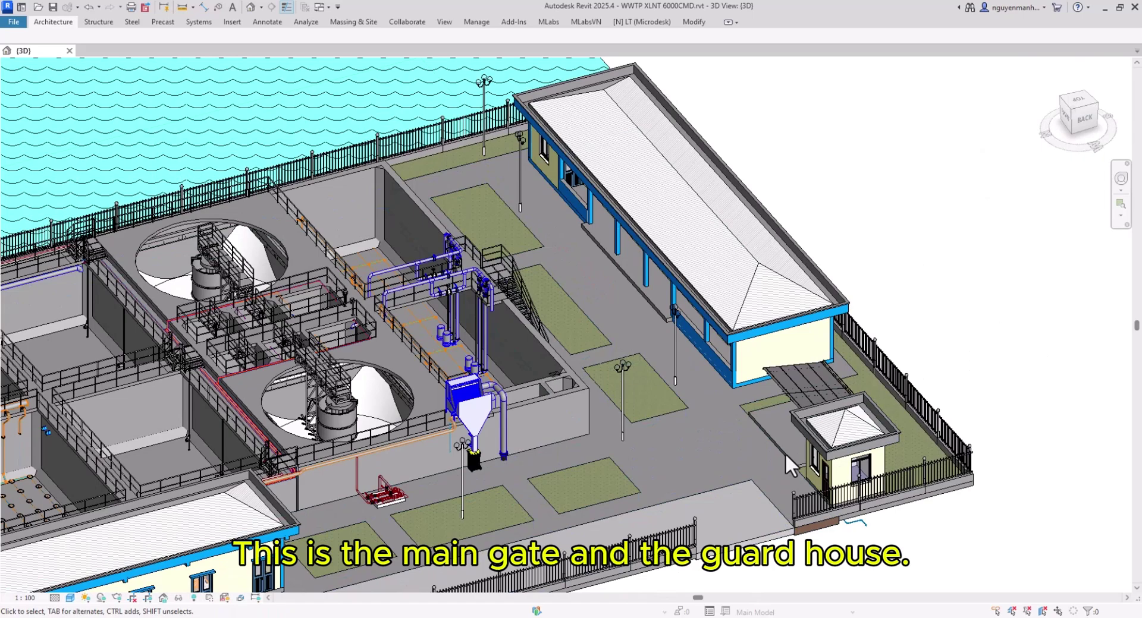
{"action": "scroll", "coordinate": [677, 452], "scroll_direction": "down", "scroll_amount": 2}
{"action": "scroll", "coordinate": [677, 452], "scroll_direction": "up", "scroll_amount": 1}
{"action": "middle_click_drag", "start_coordinate": [677, 452], "coordinate": [787, 331]}
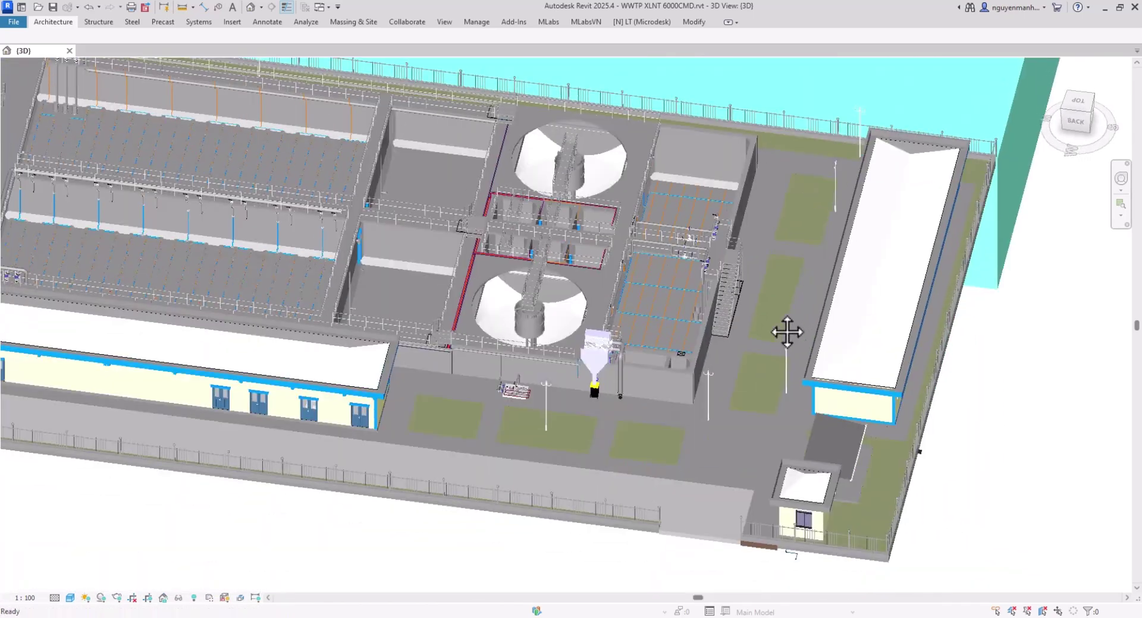
{"action": "scroll", "coordinate": [586, 374], "scroll_direction": "up", "scroll_amount": 3}
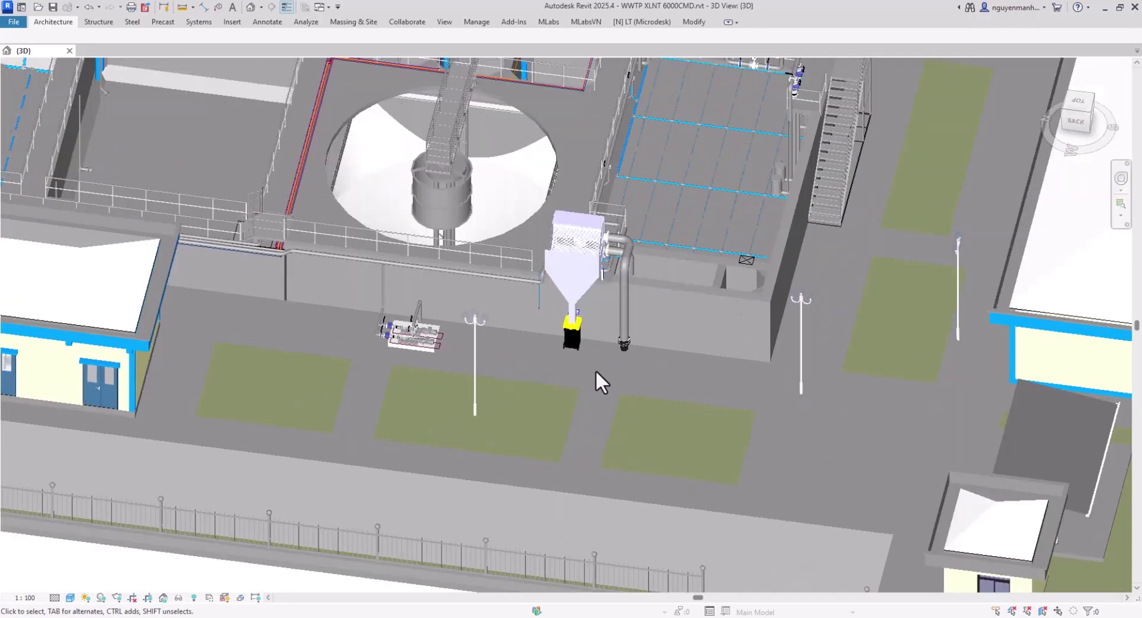
{"action": "middle_click_drag", "start_coordinate": [595, 370], "coordinate": [589, 498]}
{"action": "scroll", "coordinate": [713, 476], "scroll_direction": "up", "scroll_amount": 2}
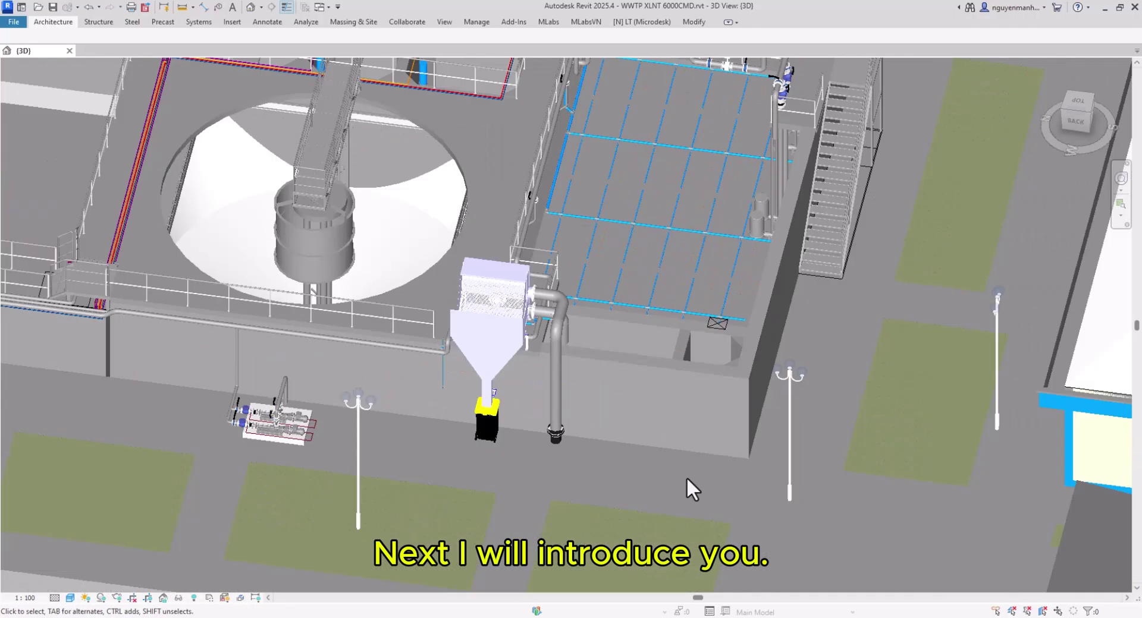
{"action": "middle_click_drag", "start_coordinate": [649, 454], "coordinate": [501, 412]}
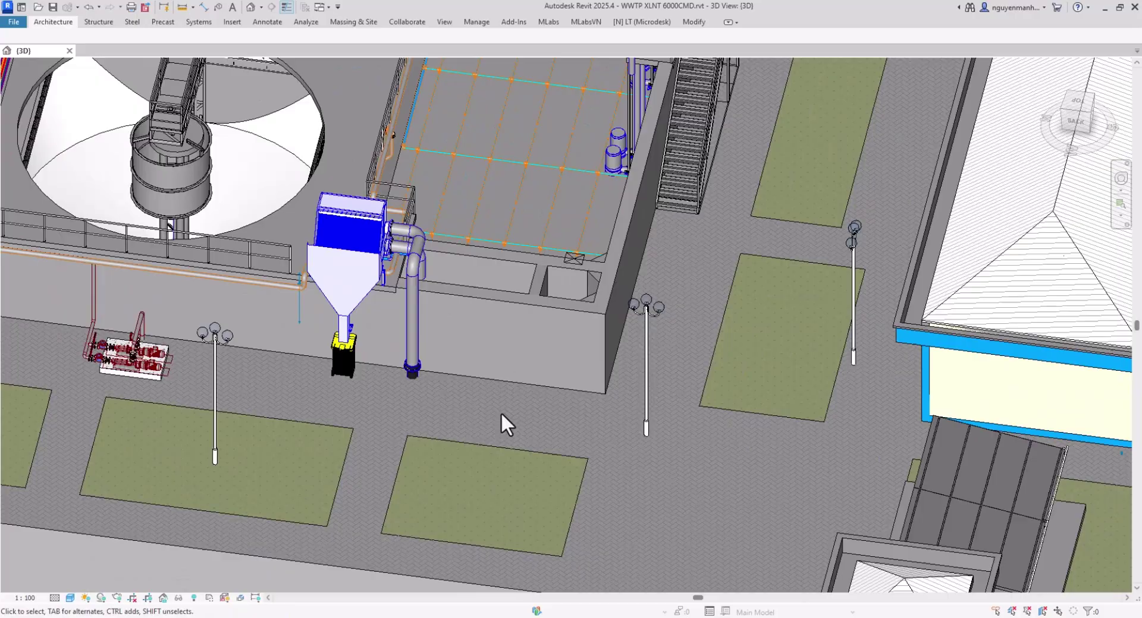
{"action": "scroll", "coordinate": [501, 412], "scroll_direction": "down", "scroll_amount": 1}
Show the view's properties and set its Discipline to Mechanical.
{"action": "key", "text": "p"}
{"action": "key", "text": "b"}
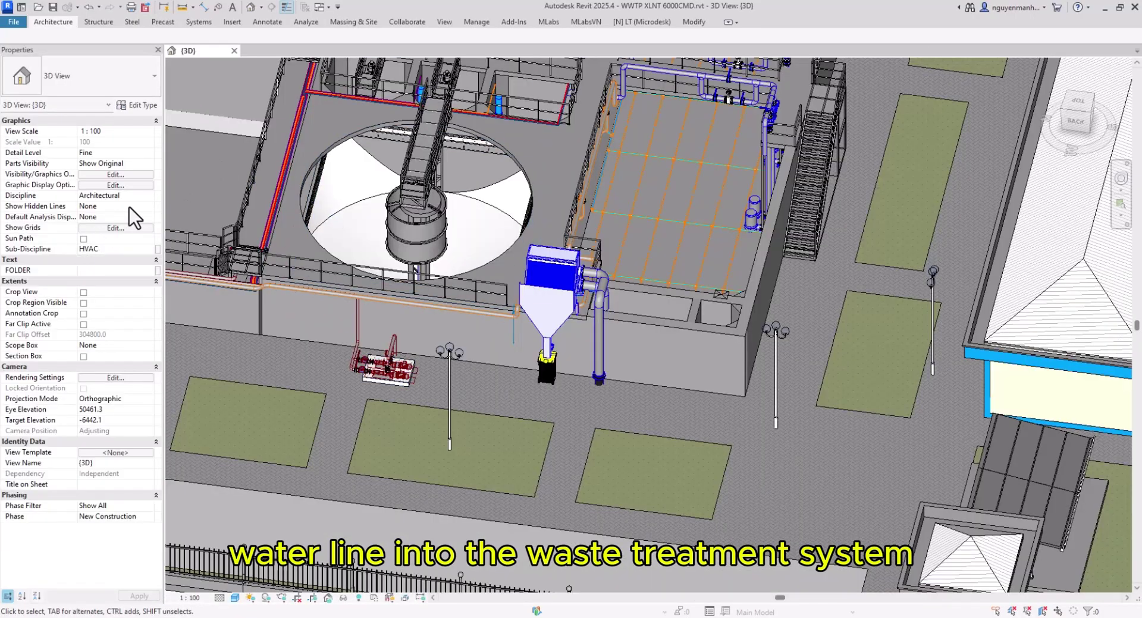
{"action": "left_click", "coordinate": [149, 197]}
{"action": "left_click", "coordinate": [114, 223]}
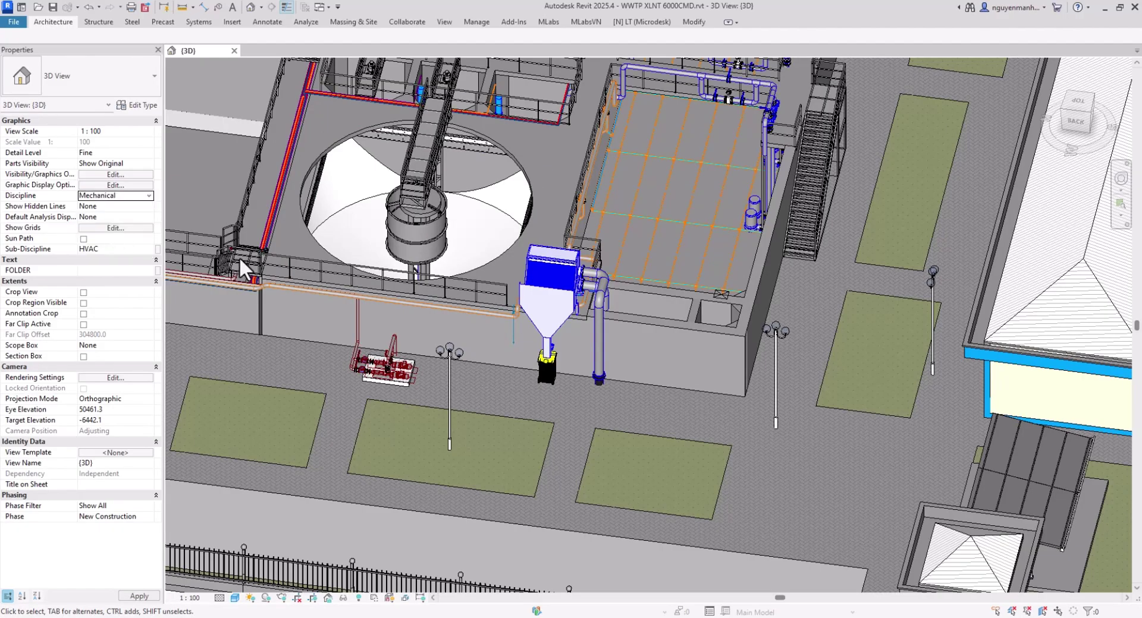
Examine the buried wastewater inlet pipe and follow it up to the waste separation unit.
{"action": "scroll", "coordinate": [580, 380], "scroll_direction": "down", "scroll_amount": 2}
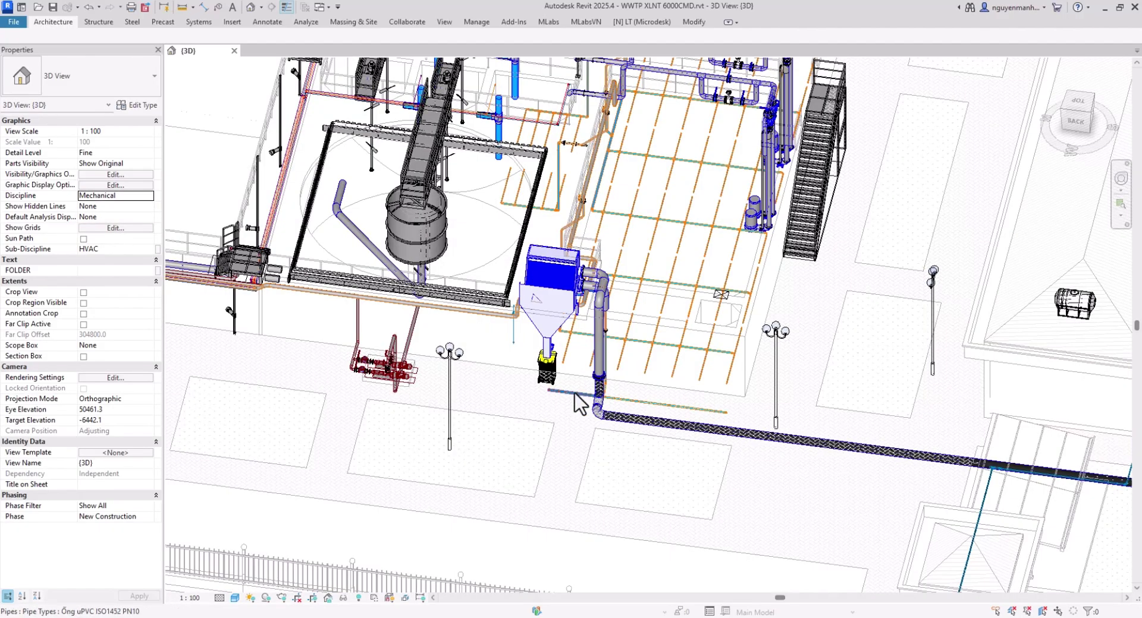
{"action": "middle_click_drag", "start_coordinate": [577, 395], "coordinate": [637, 456]}
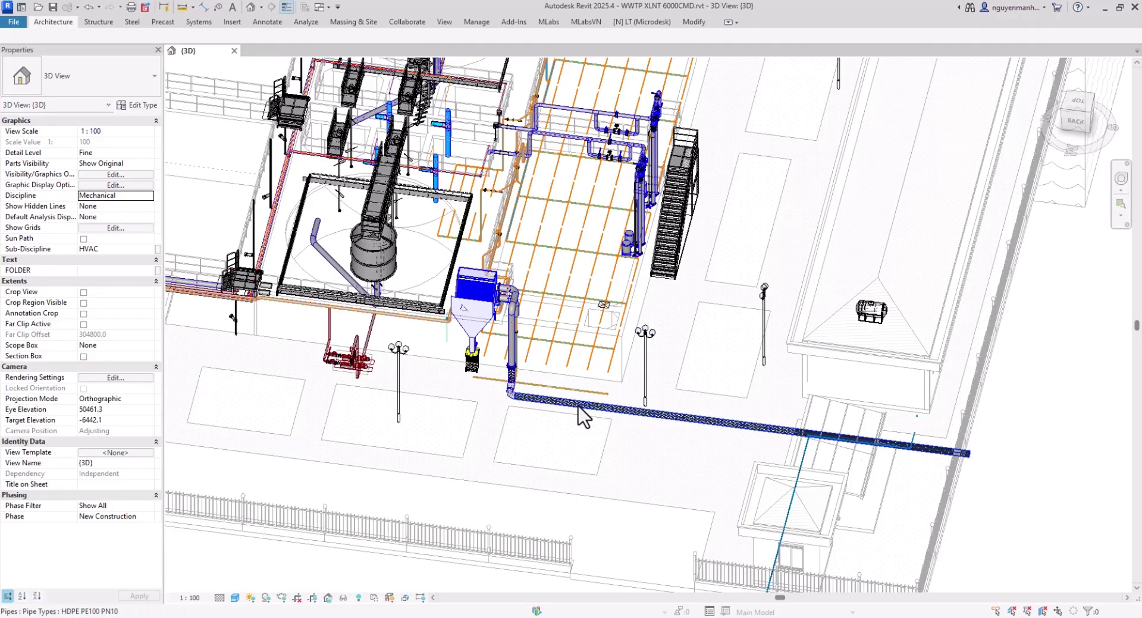
{"action": "scroll", "coordinate": [580, 416], "scroll_direction": "up", "scroll_amount": 4}
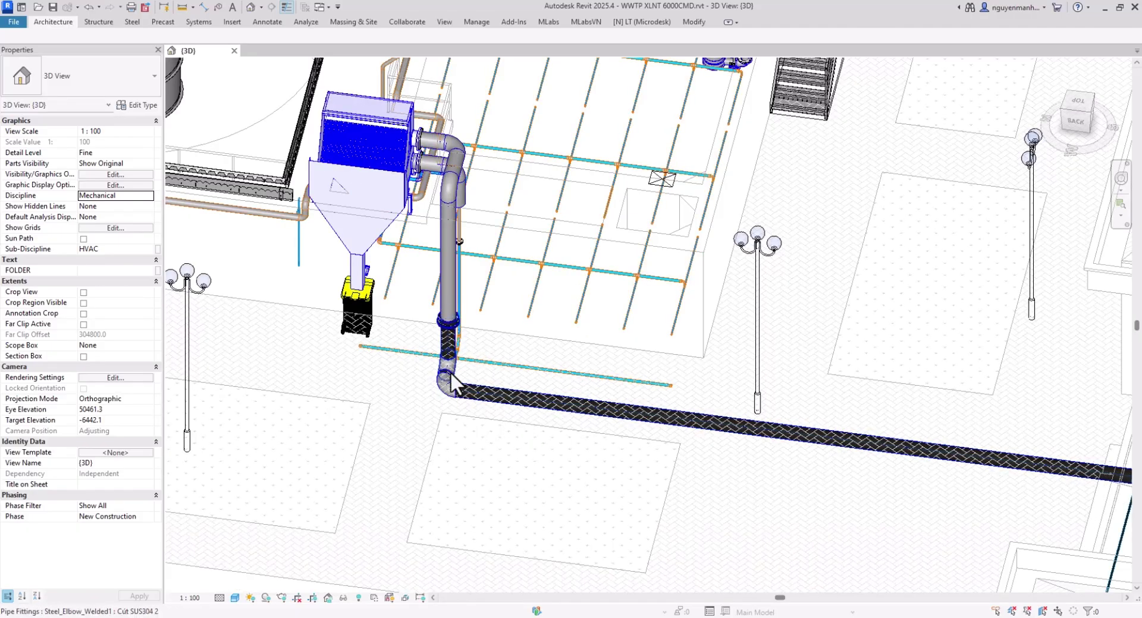
{"action": "middle_click_drag", "start_coordinate": [449, 360], "coordinate": [468, 484]}
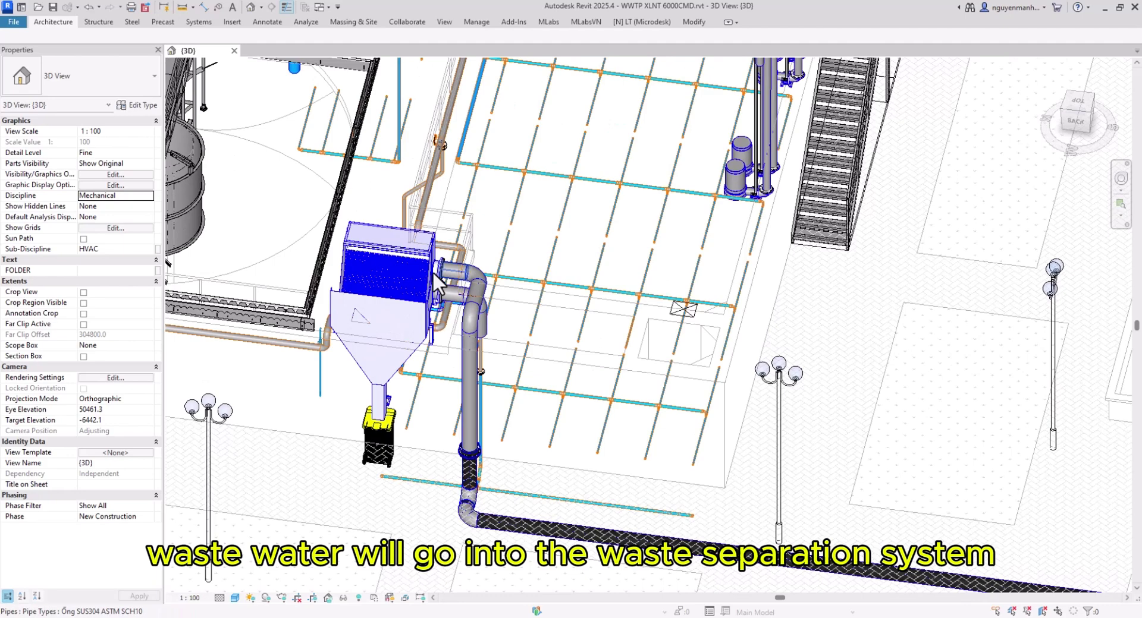
{"action": "scroll", "coordinate": [352, 258], "scroll_direction": "up", "scroll_amount": 2}
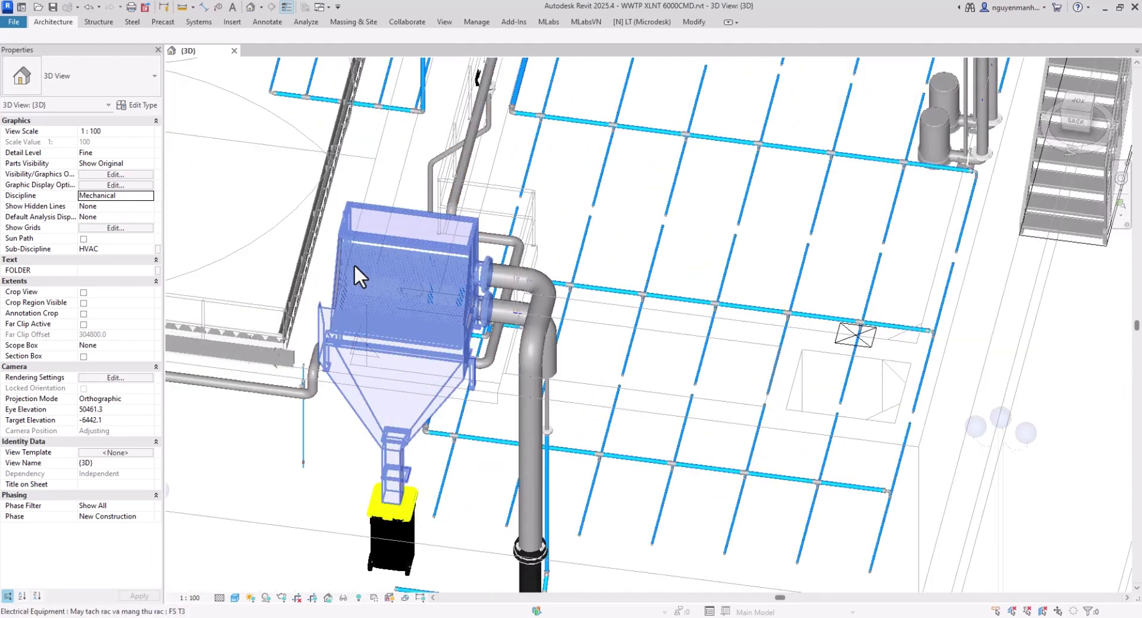
{"action": "scroll", "coordinate": [354, 264], "scroll_direction": "up", "scroll_amount": 1}
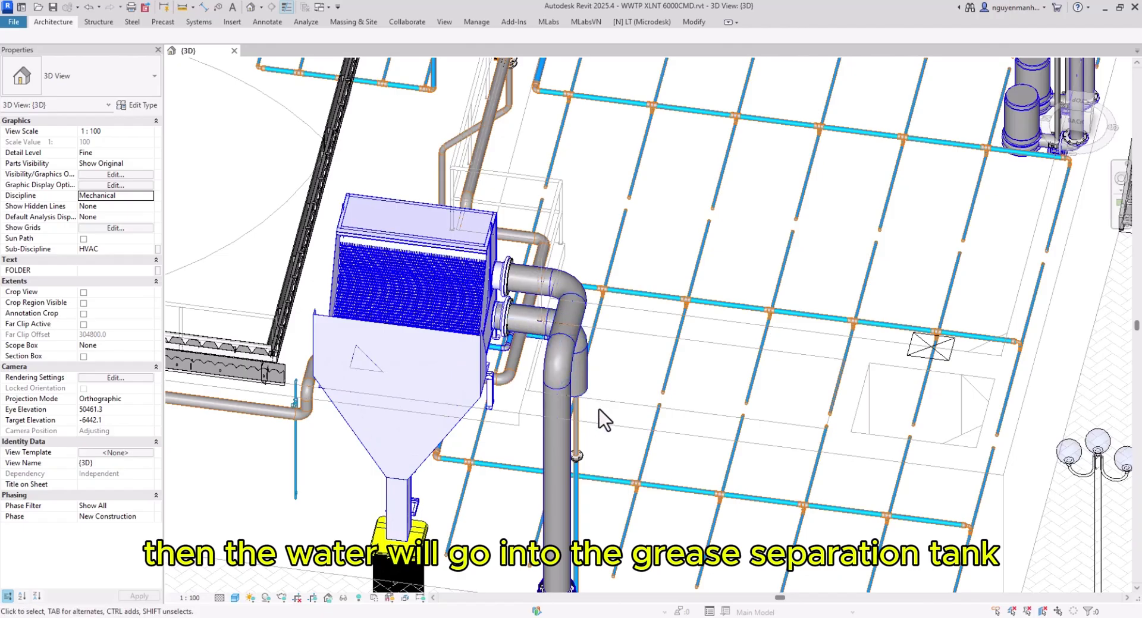
Set the view's Discipline to Architectural and examine the grease separation tank's compartments, aeration pipe and overflow opening.
{"action": "left_click", "coordinate": [147, 201]}
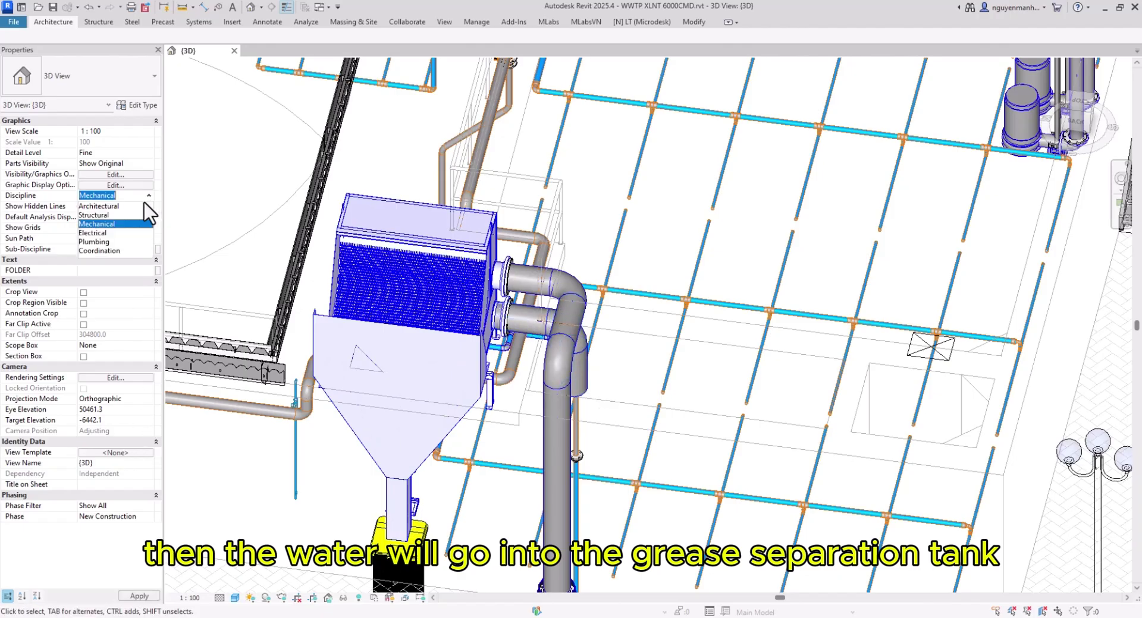
{"action": "left_click", "coordinate": [125, 208]}
{"action": "scroll", "coordinate": [565, 320], "scroll_direction": "down", "scroll_amount": 5}
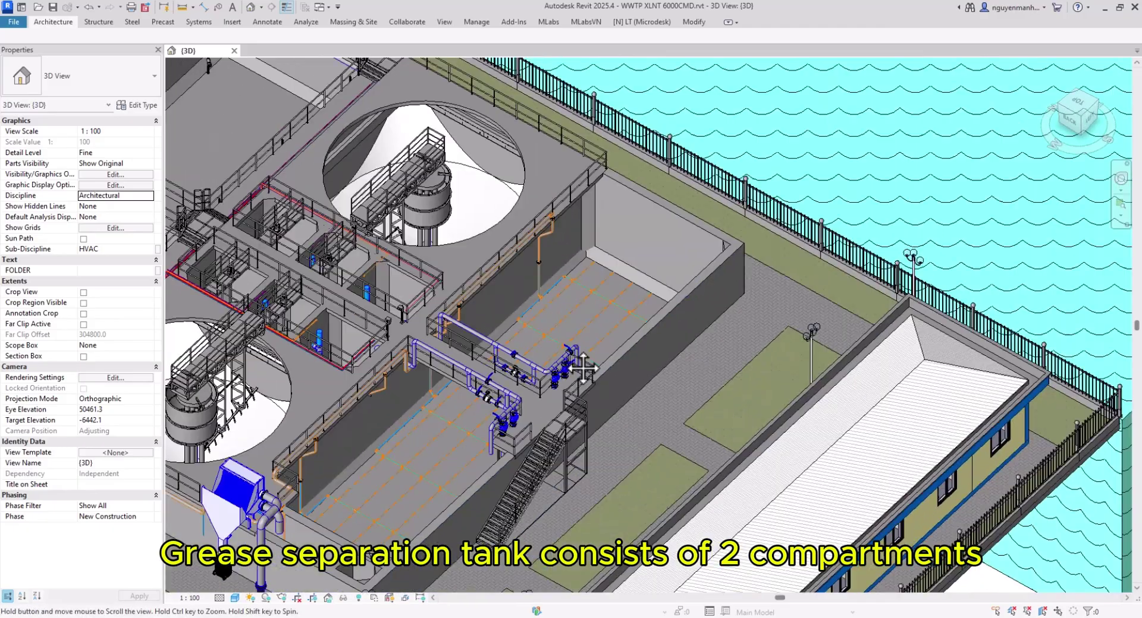
{"action": "middle_click_drag", "start_coordinate": [421, 395], "coordinate": [881, 288]}
{"action": "middle_click_drag", "start_coordinate": [294, 406], "coordinate": [708, 434]}
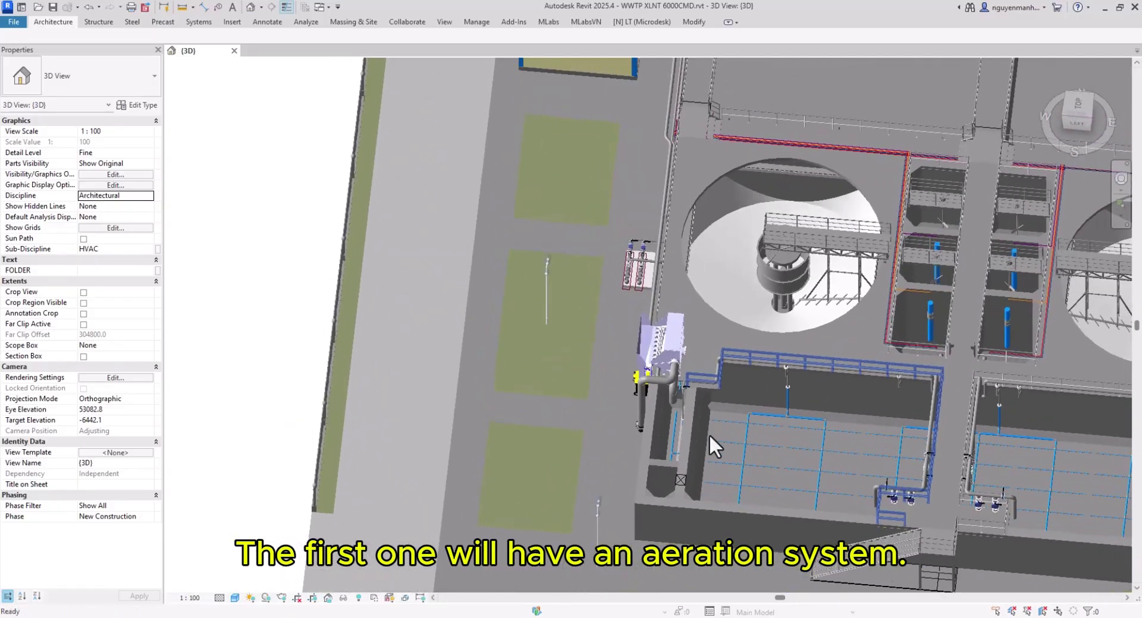
{"action": "scroll", "coordinate": [669, 435], "scroll_direction": "up", "scroll_amount": 5}
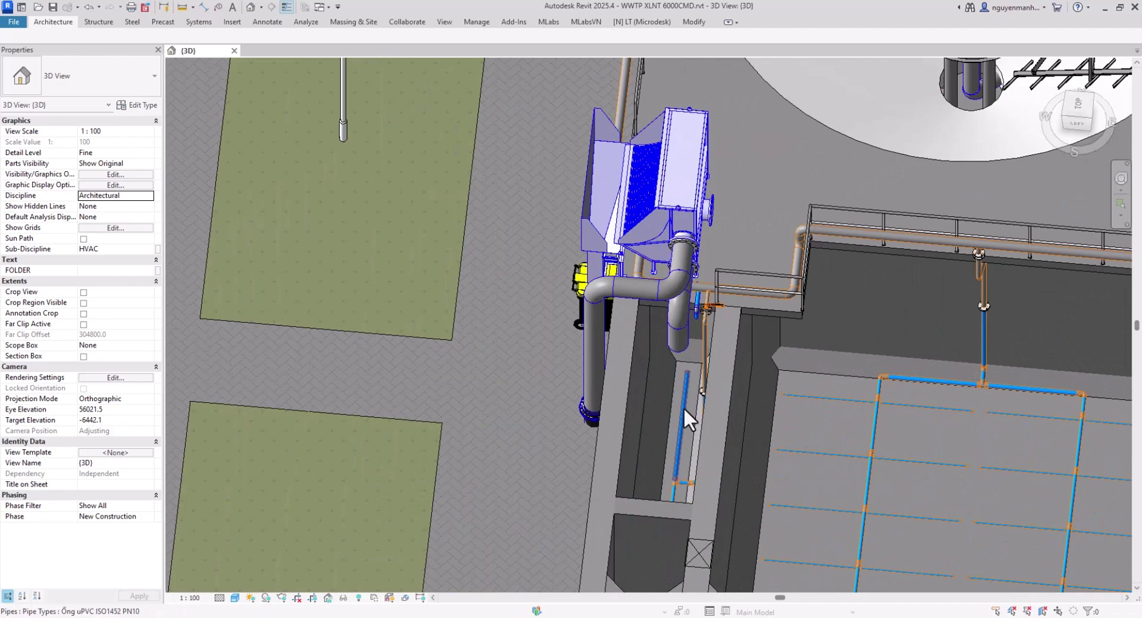
{"action": "scroll", "coordinate": [673, 451], "scroll_direction": "down", "scroll_amount": 2}
{"action": "middle_click_drag", "start_coordinate": [669, 454], "coordinate": [598, 350]}
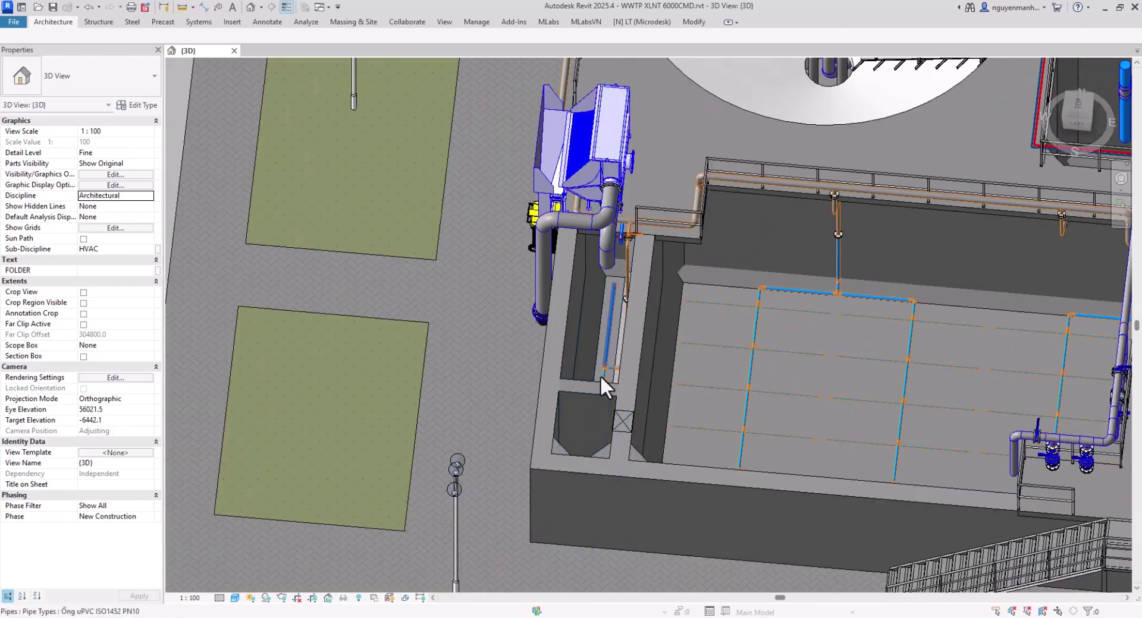
{"action": "scroll", "coordinate": [601, 387], "scroll_direction": "up", "scroll_amount": 5}
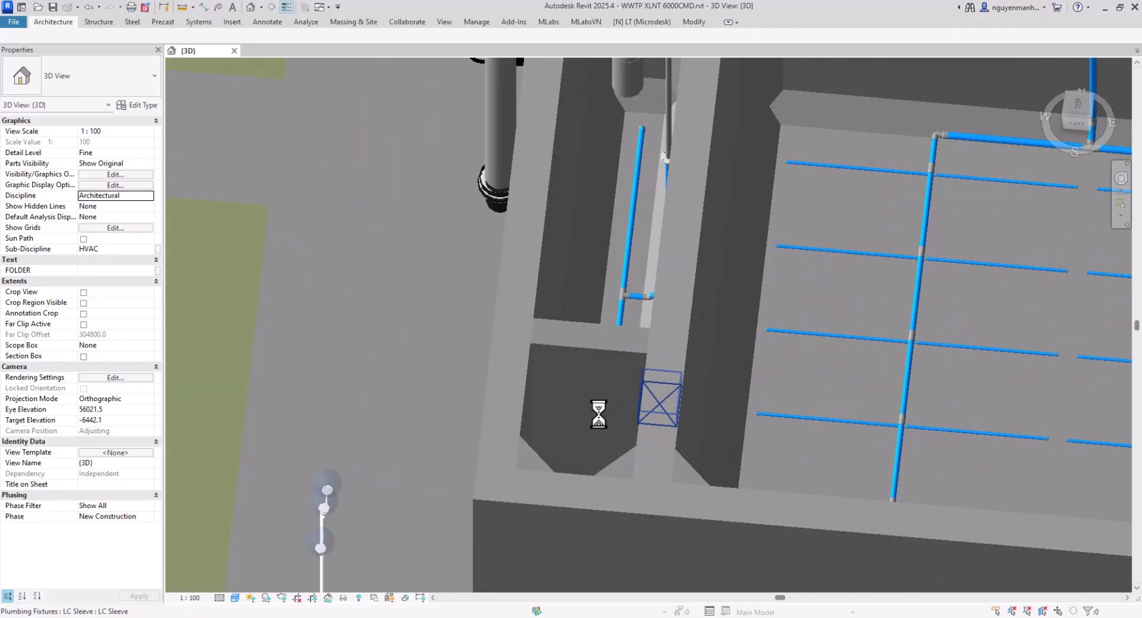
{"action": "scroll", "coordinate": [594, 413], "scroll_direction": "down", "scroll_amount": 3}
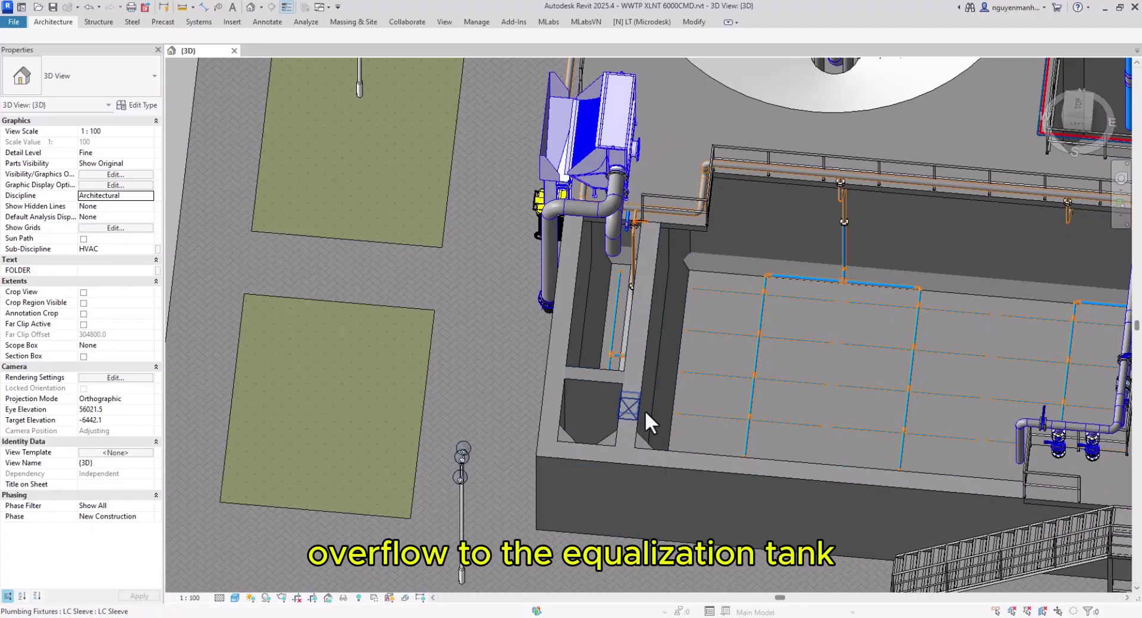
Examine the equalization tank's perforated air pipes, submersible sewage pumps and discharge pipework.
{"action": "middle_click_drag", "start_coordinate": [730, 446], "coordinate": [478, 466]}
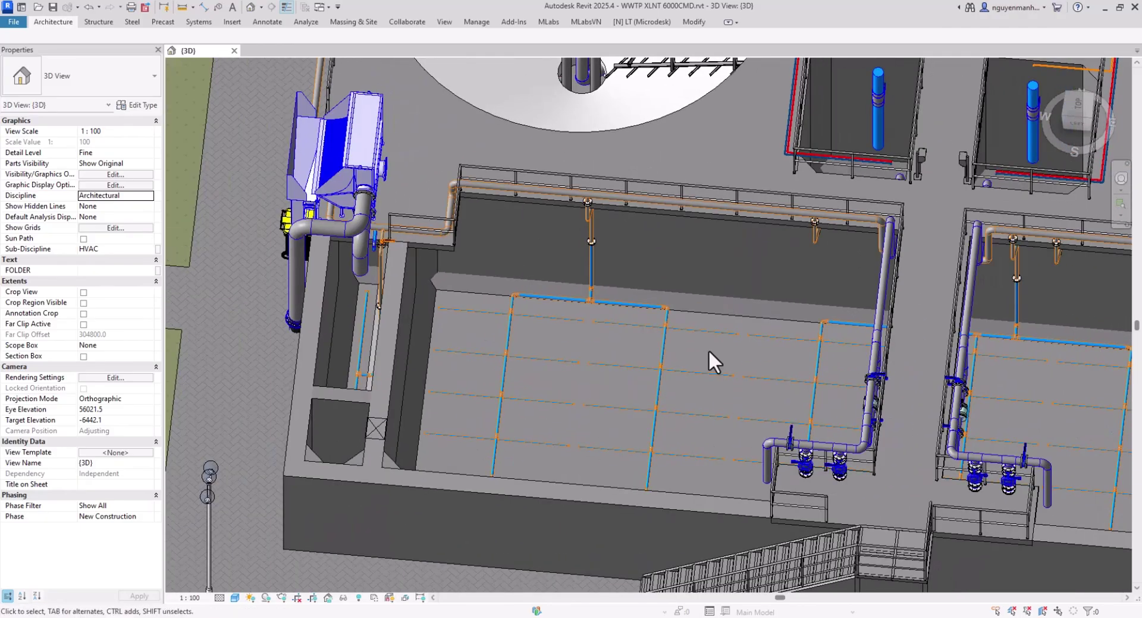
{"action": "middle_click_drag", "start_coordinate": [688, 382], "coordinate": [565, 367], "text": "shift"}
{"action": "scroll", "coordinate": [761, 420], "scroll_direction": "down", "scroll_amount": 2}
{"action": "middle_click_drag", "start_coordinate": [841, 483], "coordinate": [640, 490]}
{"action": "middle_click_drag", "start_coordinate": [817, 236], "coordinate": [828, 511]}
{"action": "scroll", "coordinate": [678, 321], "scroll_direction": "up", "scroll_amount": 4}
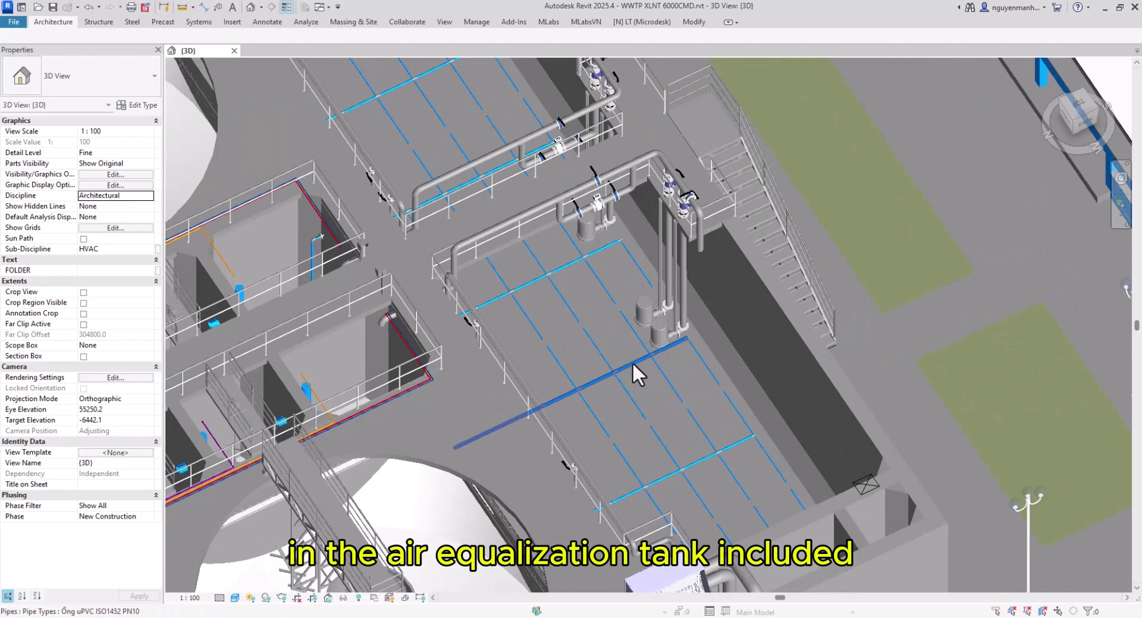
{"action": "scroll", "coordinate": [633, 362], "scroll_direction": "up", "scroll_amount": 3}
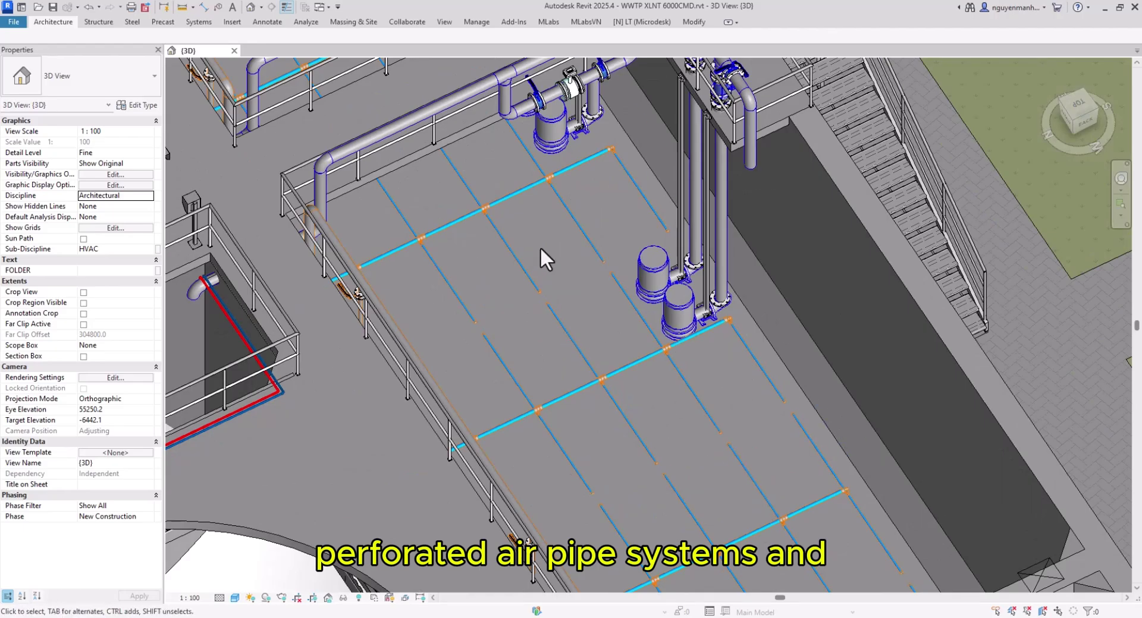
{"action": "middle_click_drag", "start_coordinate": [540, 248], "coordinate": [537, 337]}
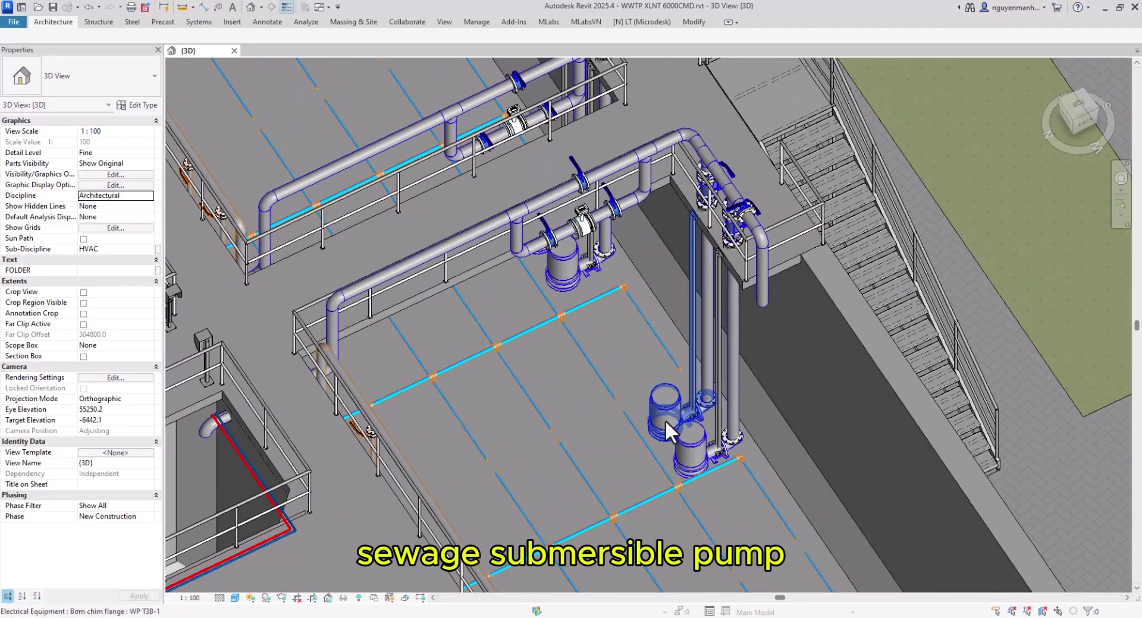
{"action": "scroll", "coordinate": [717, 455], "scroll_direction": "down", "scroll_amount": 2}
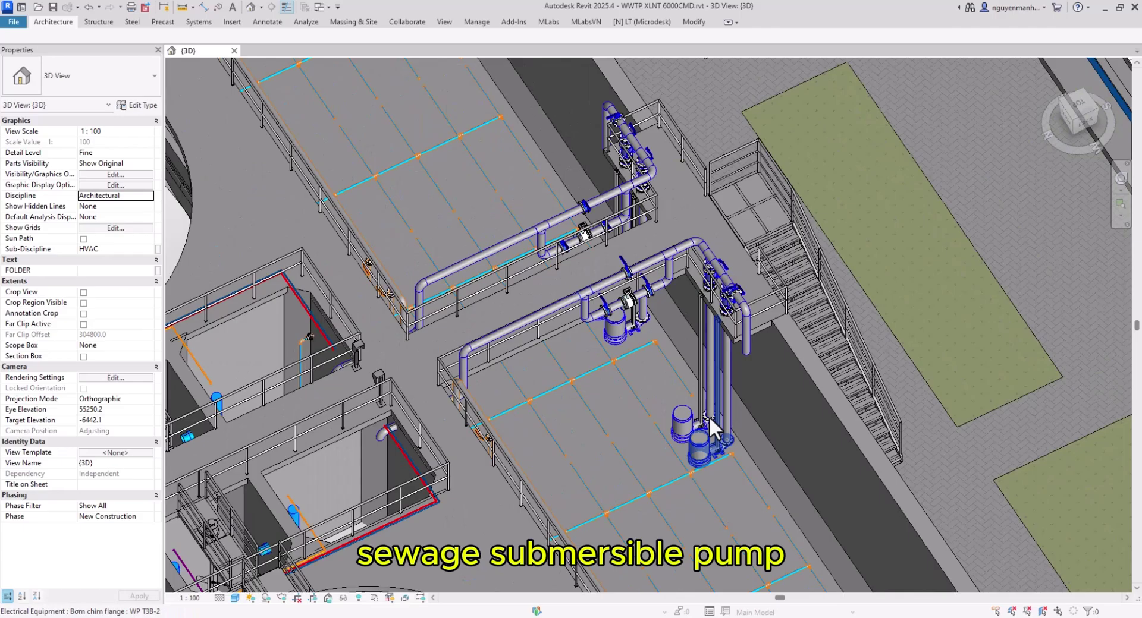
{"action": "scroll", "coordinate": [716, 436], "scroll_direction": "up", "scroll_amount": 3}
{"action": "scroll", "coordinate": [673, 451], "scroll_direction": "down", "scroll_amount": 3}
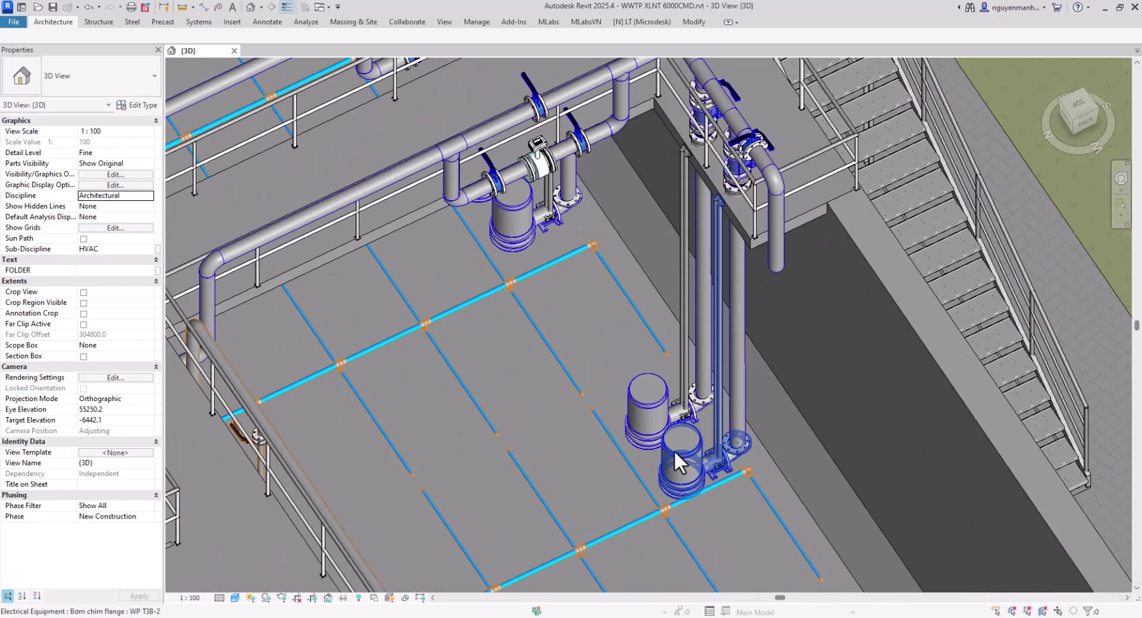
{"action": "middle_click_drag", "start_coordinate": [594, 476], "coordinate": [607, 408]}
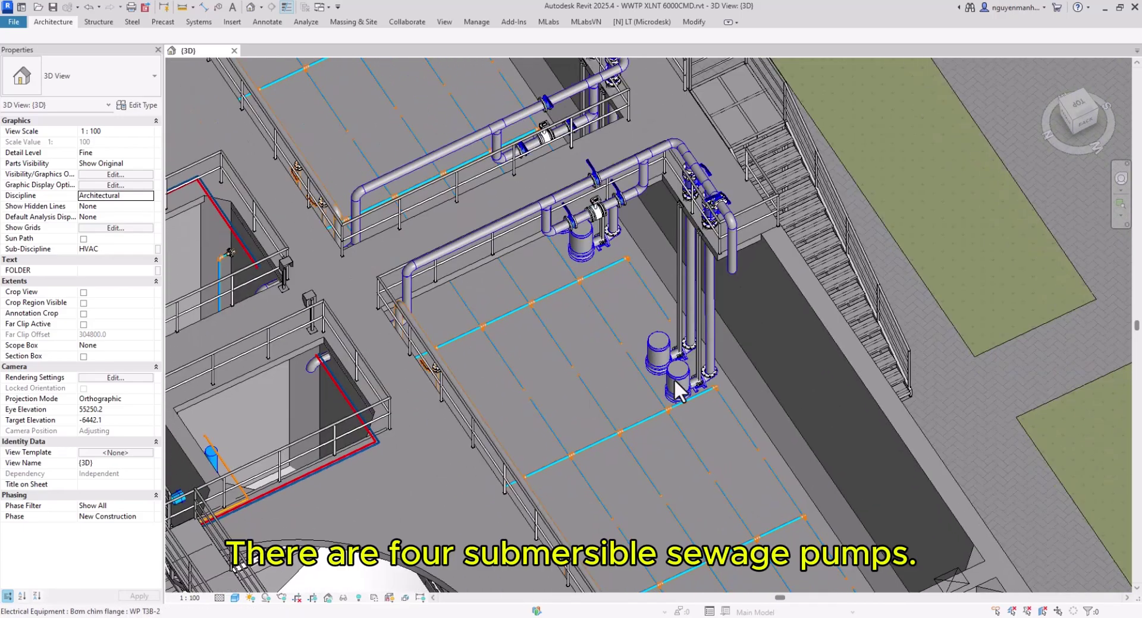
Set the view's Discipline to Mechanical and its visual style to Hidden Line around the equalization tank's pump pipework.
{"action": "left_click", "coordinate": [146, 196]}
{"action": "left_click", "coordinate": [118, 225]}
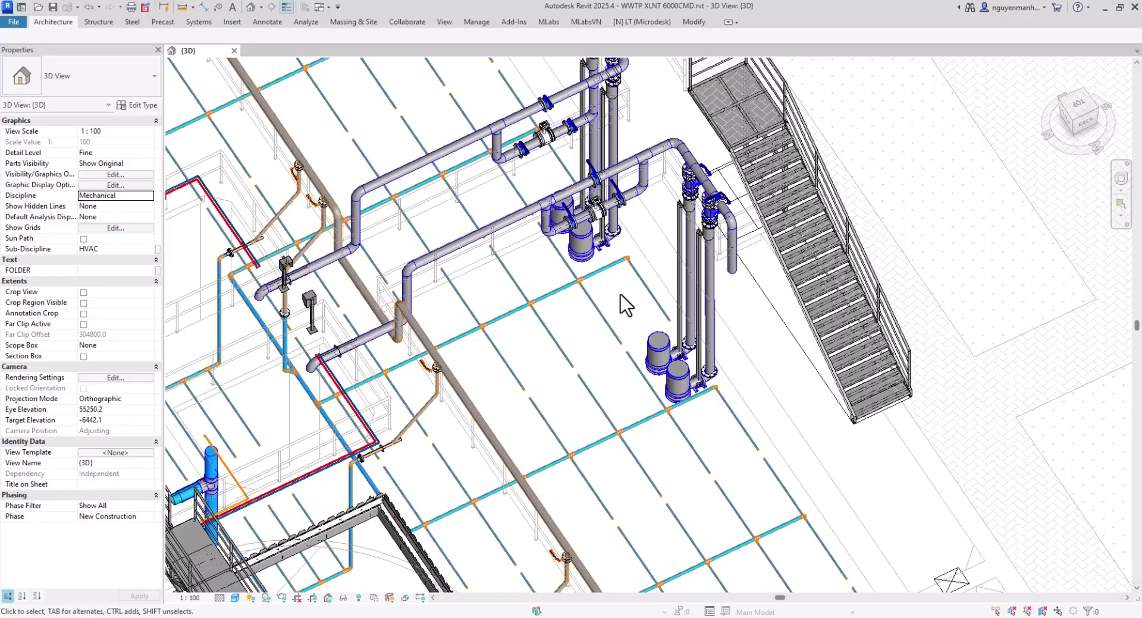
{"action": "middle_click_drag", "start_coordinate": [621, 295], "coordinate": [630, 364]}
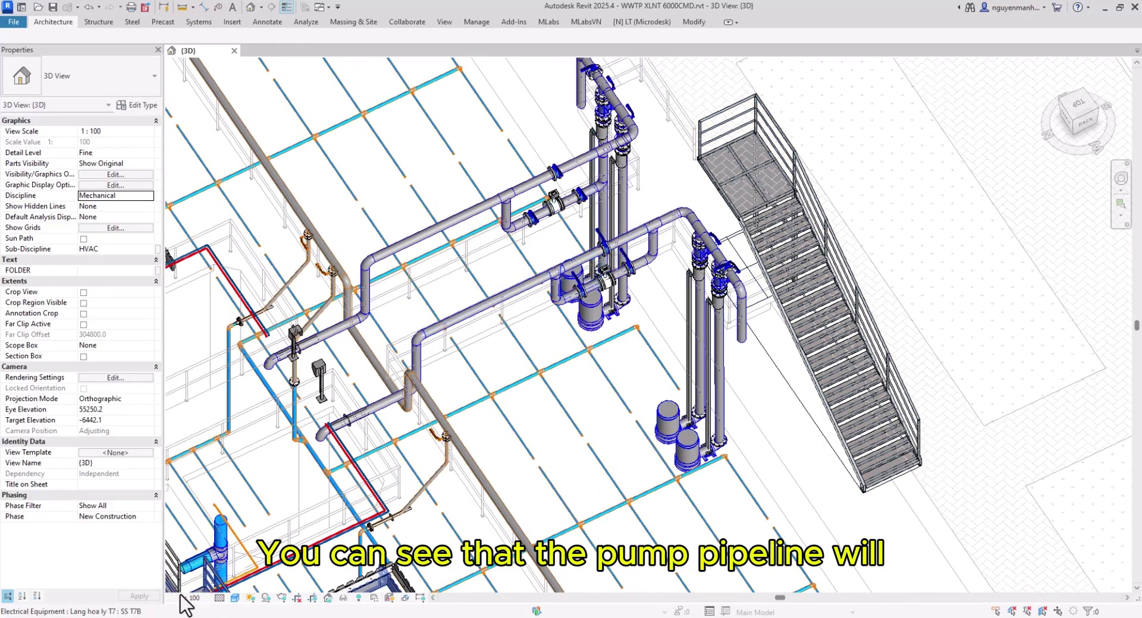
{"action": "left_click", "coordinate": [235, 598]}
{"action": "left_click", "coordinate": [256, 537]}
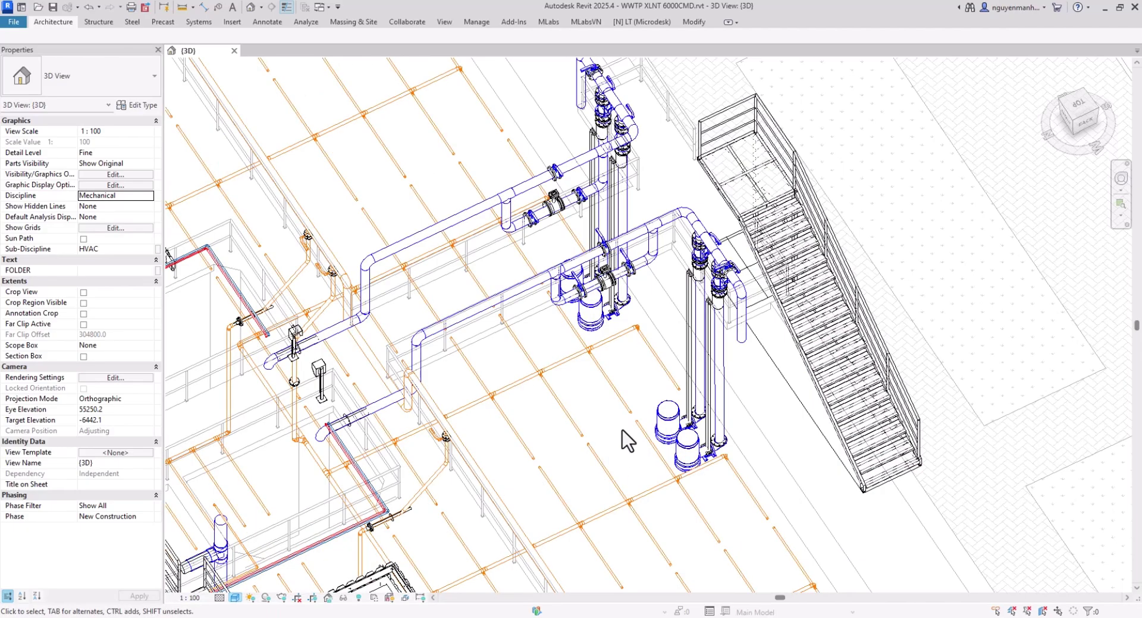
Examine the equalization tank's submersible pumps and the sewage flow meter on their discharge pipe.
{"action": "scroll", "coordinate": [654, 444], "scroll_direction": "up", "scroll_amount": 4}
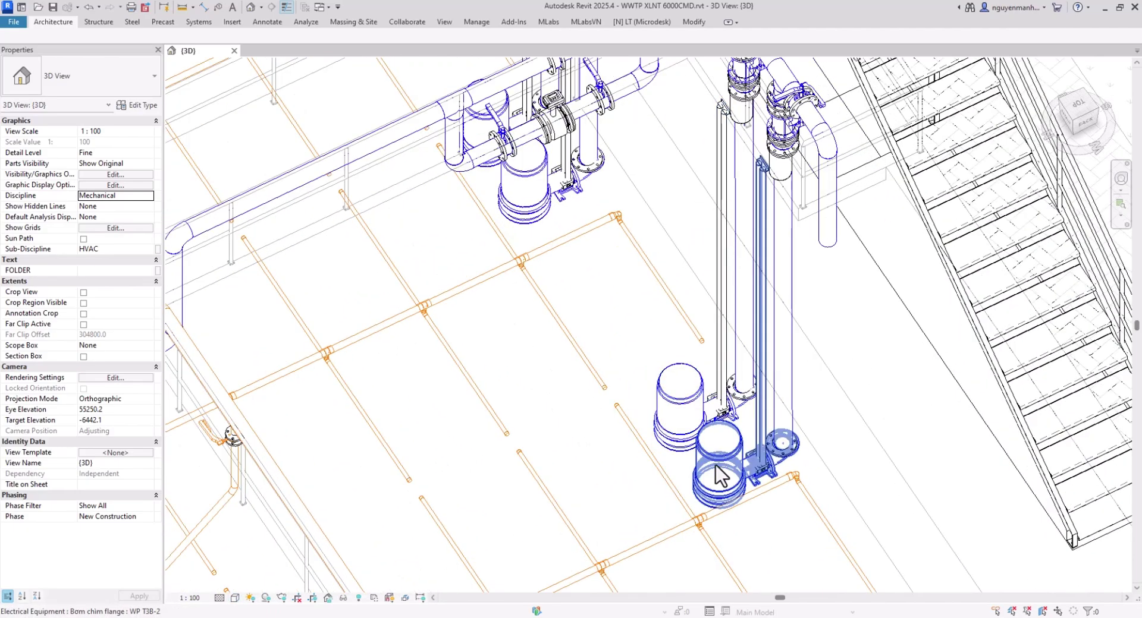
{"action": "middle_click_drag", "start_coordinate": [636, 212], "coordinate": [627, 386]}
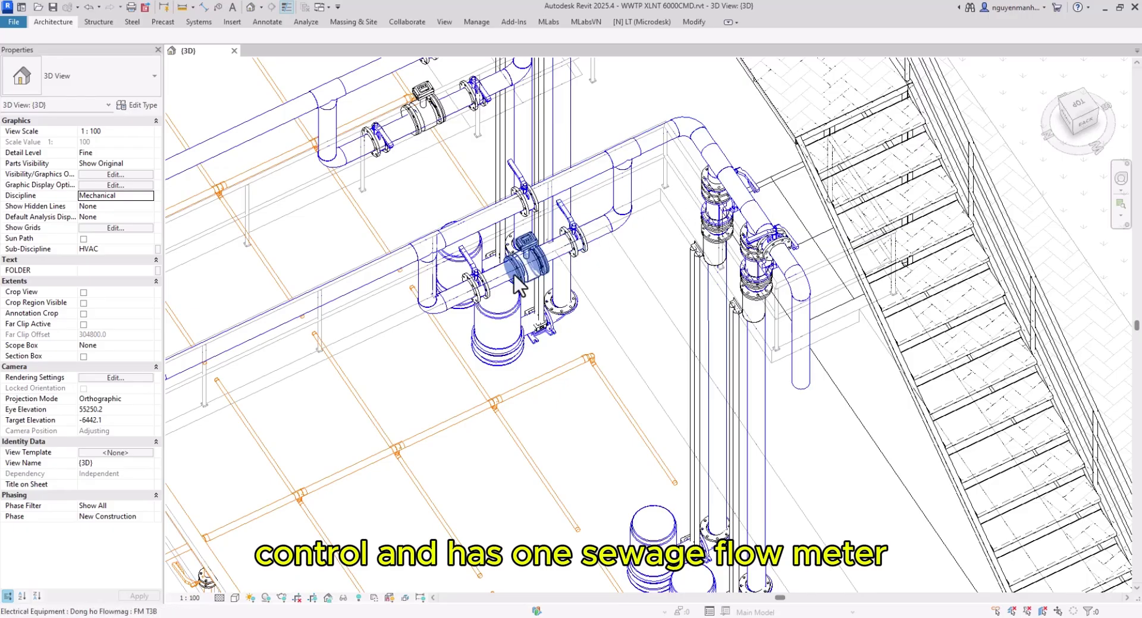
{"action": "scroll", "coordinate": [530, 265], "scroll_direction": "up", "scroll_amount": 3}
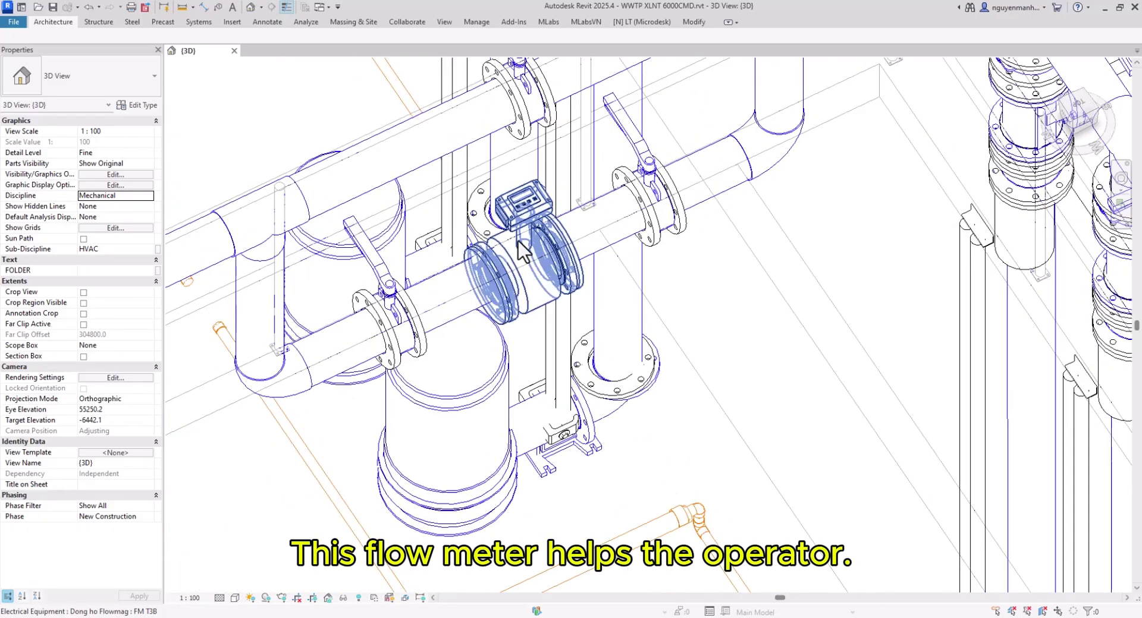
{"action": "scroll", "coordinate": [520, 250], "scroll_direction": "down", "scroll_amount": 5}
{"action": "scroll", "coordinate": [532, 336], "scroll_direction": "down", "scroll_amount": 2}
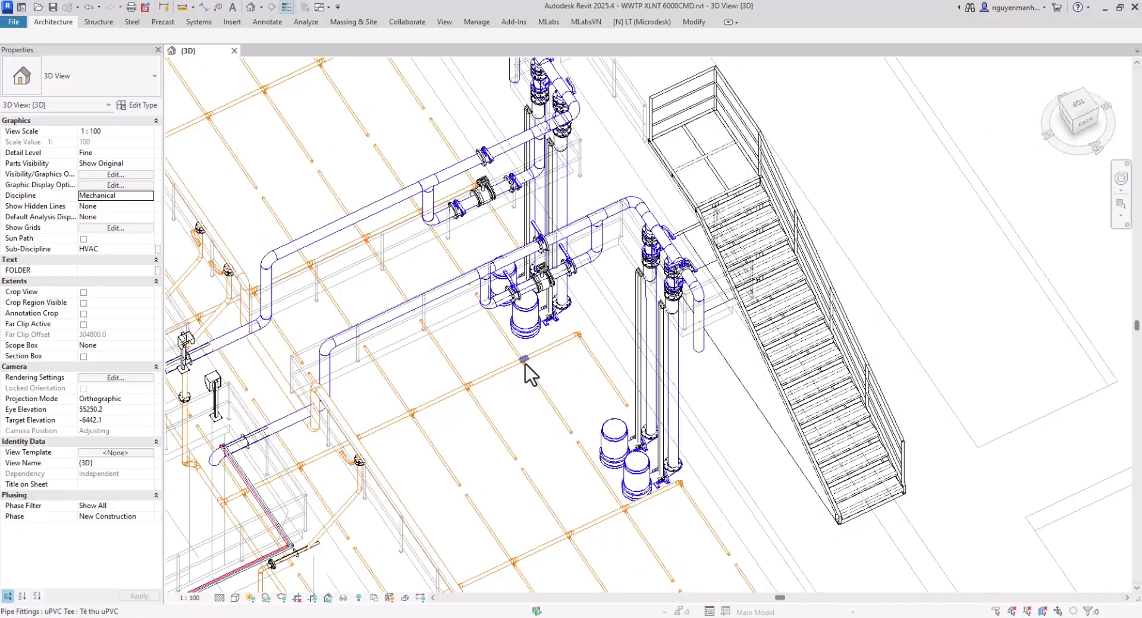
{"action": "middle_click_drag", "start_coordinate": [525, 357], "coordinate": [896, 274]}
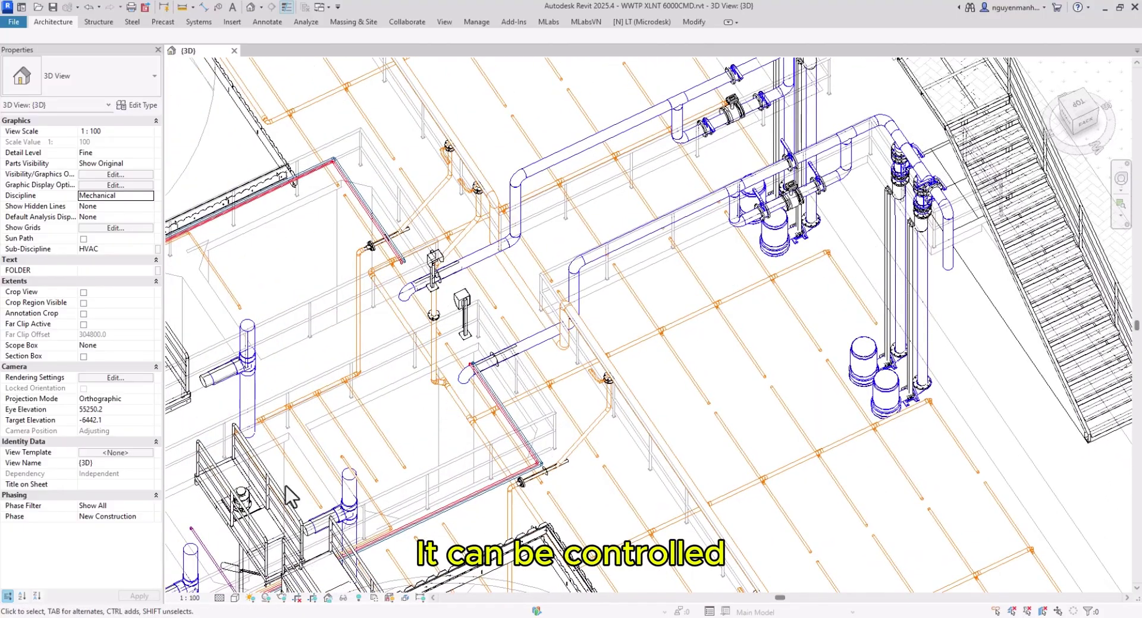
Set the view's visual style to Shaded and its Discipline to Architectural around the pH adjustment tank.
{"action": "left_click", "coordinate": [235, 598]}
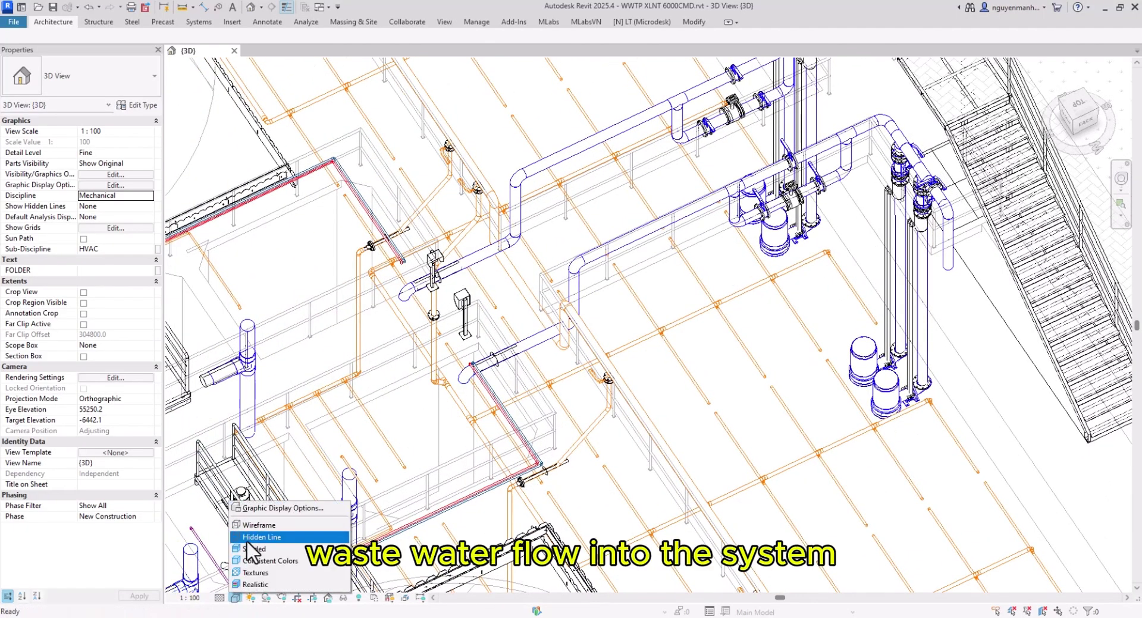
{"action": "left_click", "coordinate": [251, 547]}
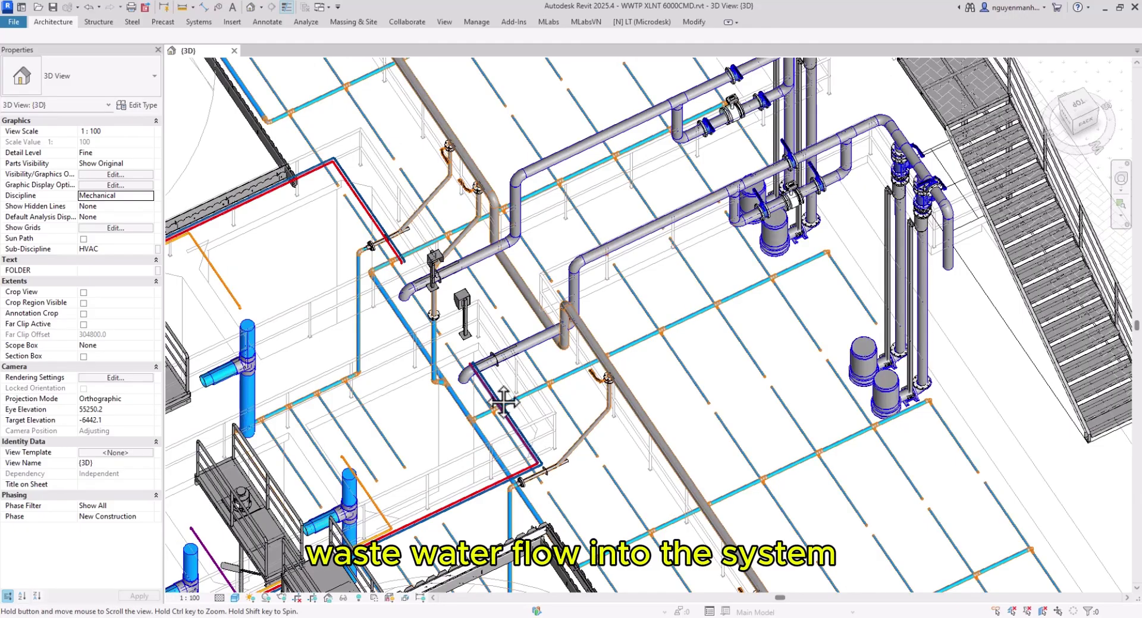
{"action": "middle_click_drag", "start_coordinate": [503, 404], "coordinate": [612, 397]}
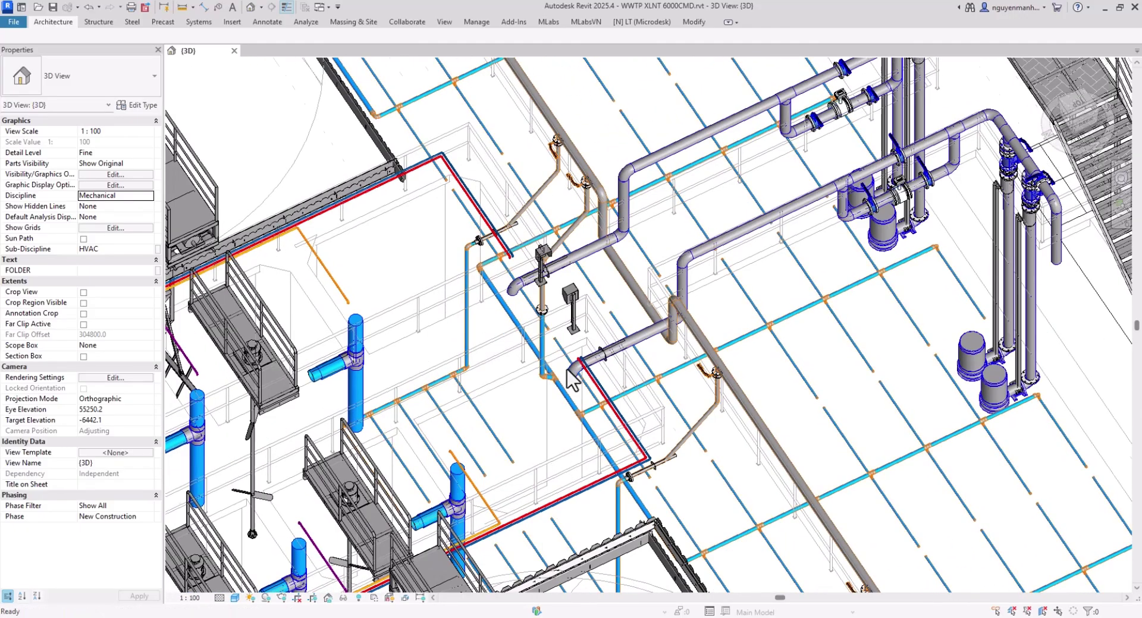
{"action": "left_click", "coordinate": [149, 197]}
{"action": "left_click", "coordinate": [113, 206]}
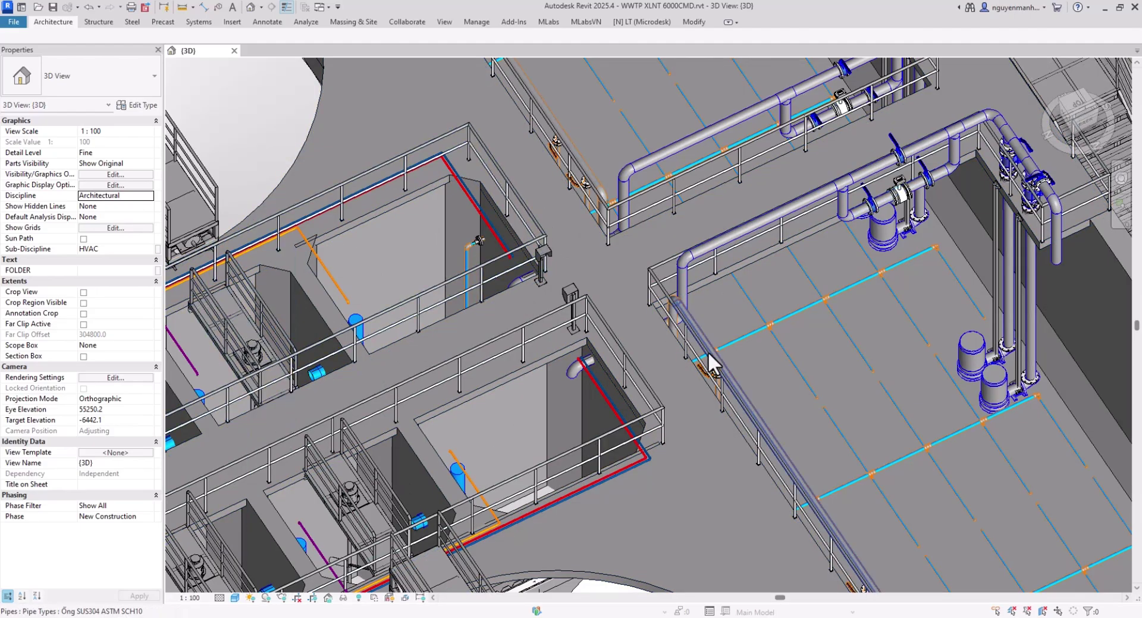
Examine the pH adjustment tank's measuring equipment, NaOH and H2SO4 dosing pipes and air pipes from several angles.
{"action": "middle_click_drag", "start_coordinate": [559, 403], "coordinate": [821, 423]}
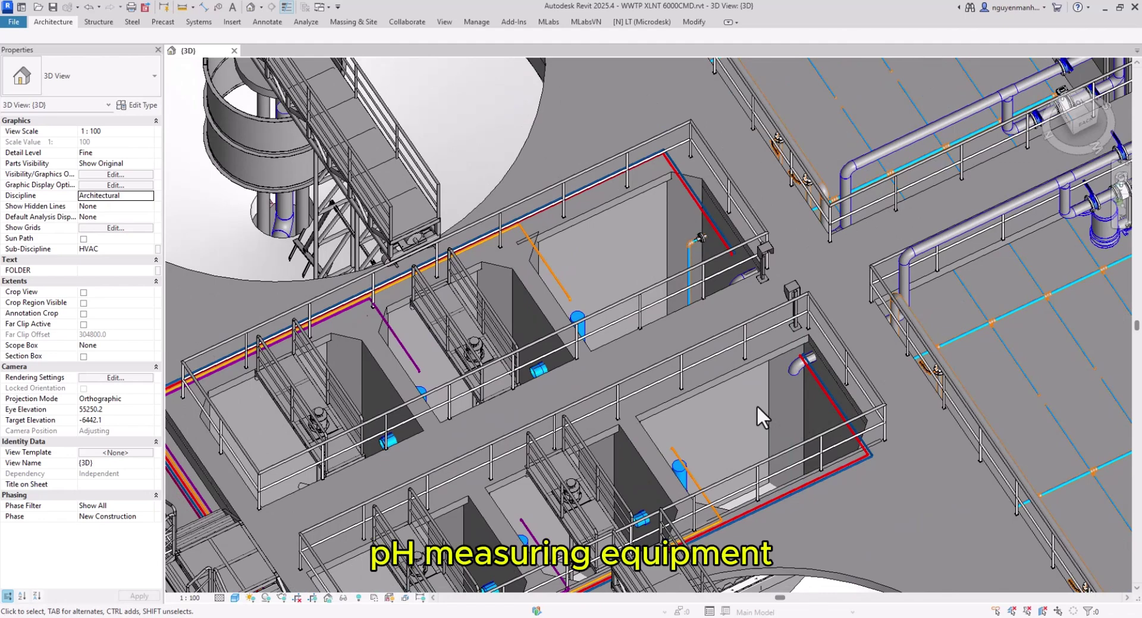
{"action": "middle_click_drag", "start_coordinate": [763, 397], "coordinate": [743, 383]}
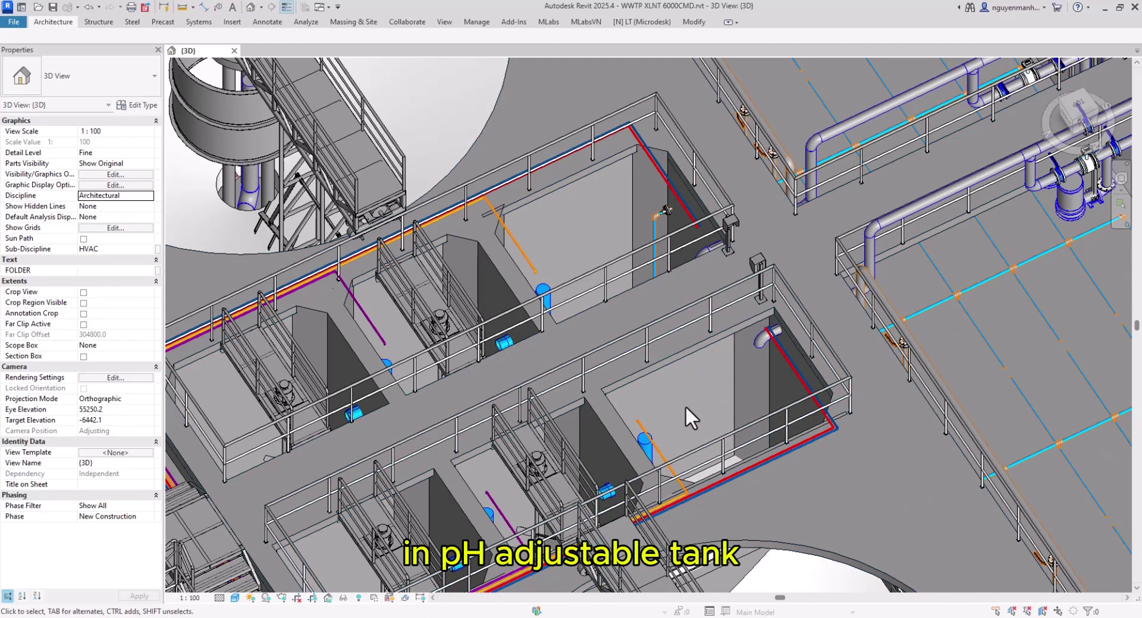
{"action": "middle_click_drag", "start_coordinate": [685, 405], "coordinate": [625, 326]}
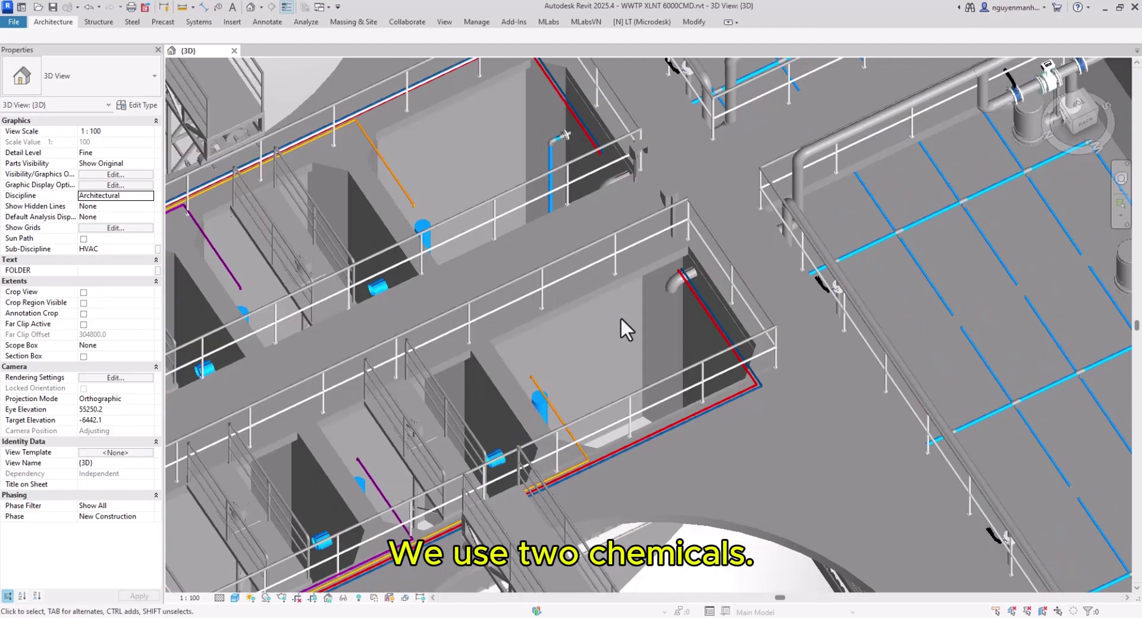
{"action": "scroll", "coordinate": [624, 327], "scroll_direction": "up", "scroll_amount": 3}
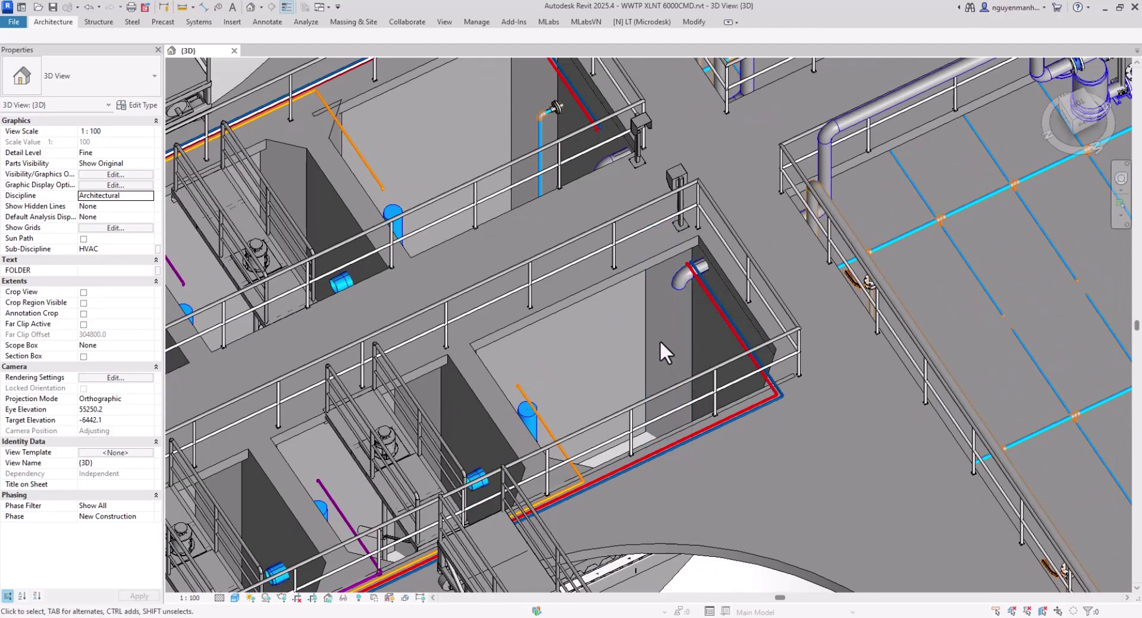
{"action": "scroll", "coordinate": [657, 303], "scroll_direction": "up", "scroll_amount": 2}
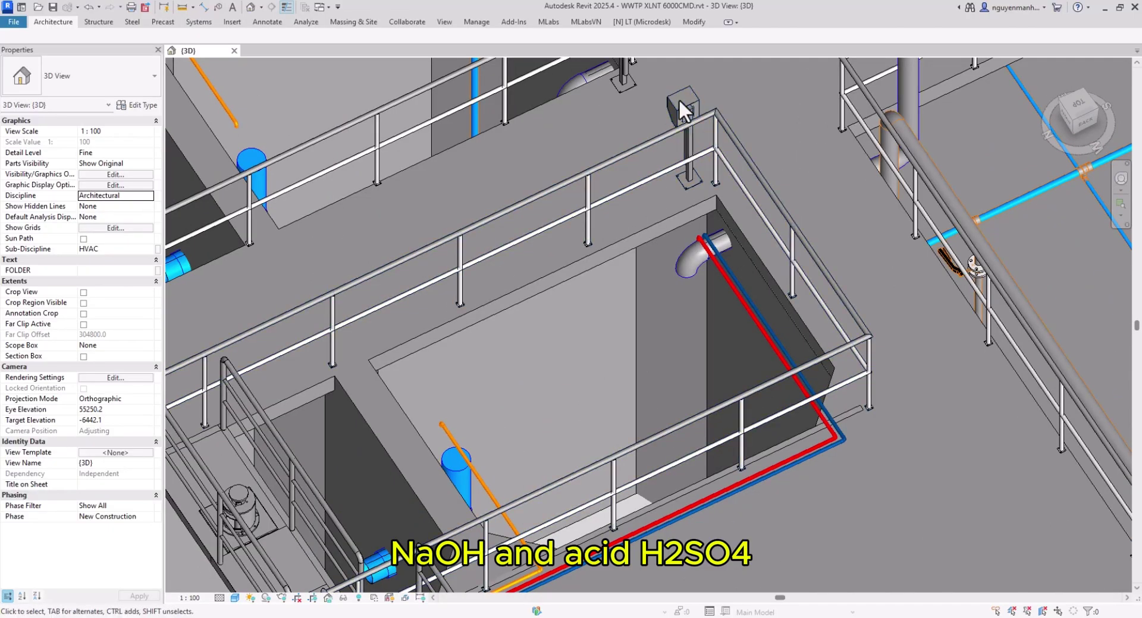
{"action": "middle_click_drag", "start_coordinate": [634, 384], "coordinate": [734, 279]}
{"action": "scroll", "coordinate": [734, 280], "scroll_direction": "down", "scroll_amount": 3}
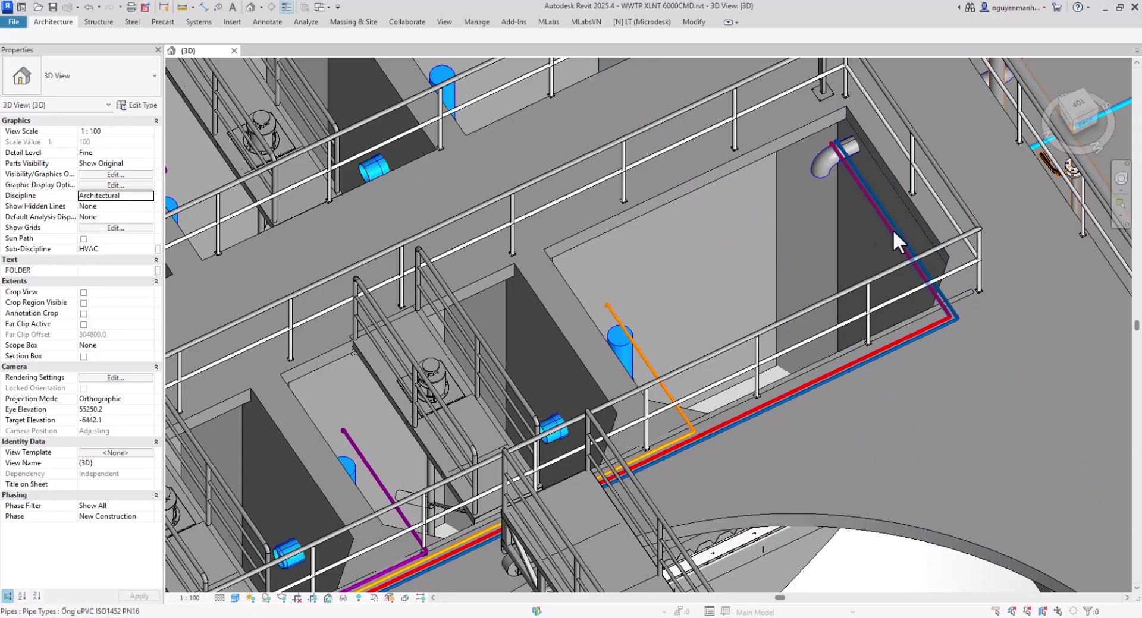
{"action": "middle_click_drag", "start_coordinate": [721, 243], "coordinate": [711, 365], "text": "shift"}
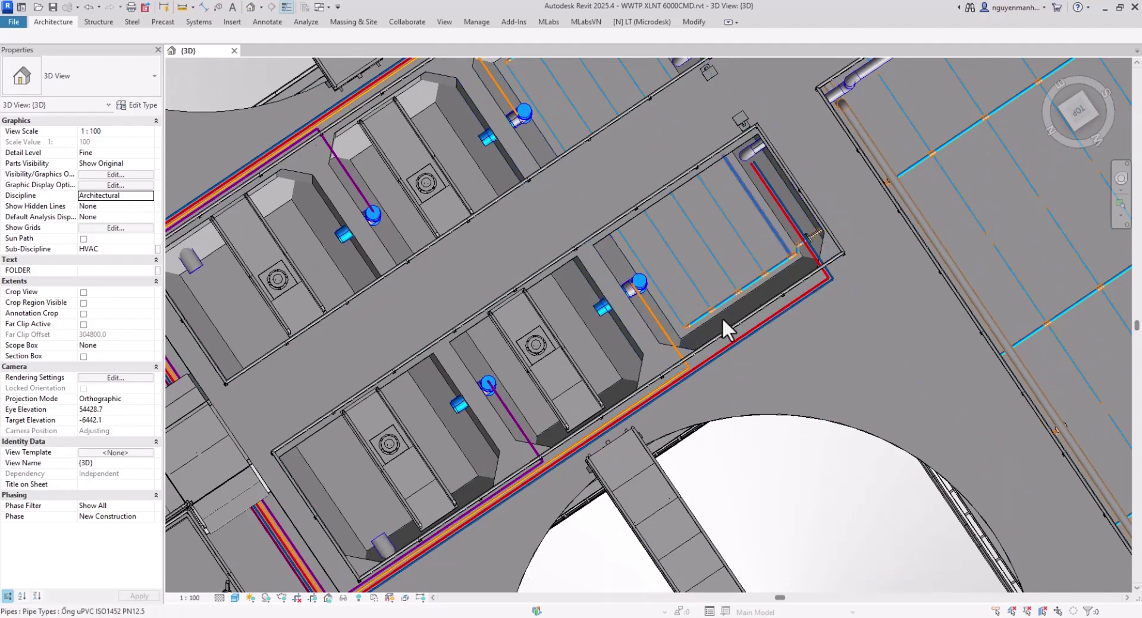
{"action": "middle_click_drag", "start_coordinate": [696, 345], "coordinate": [653, 348], "text": "shift"}
{"action": "scroll", "coordinate": [652, 349], "scroll_direction": "up", "scroll_amount": 3}
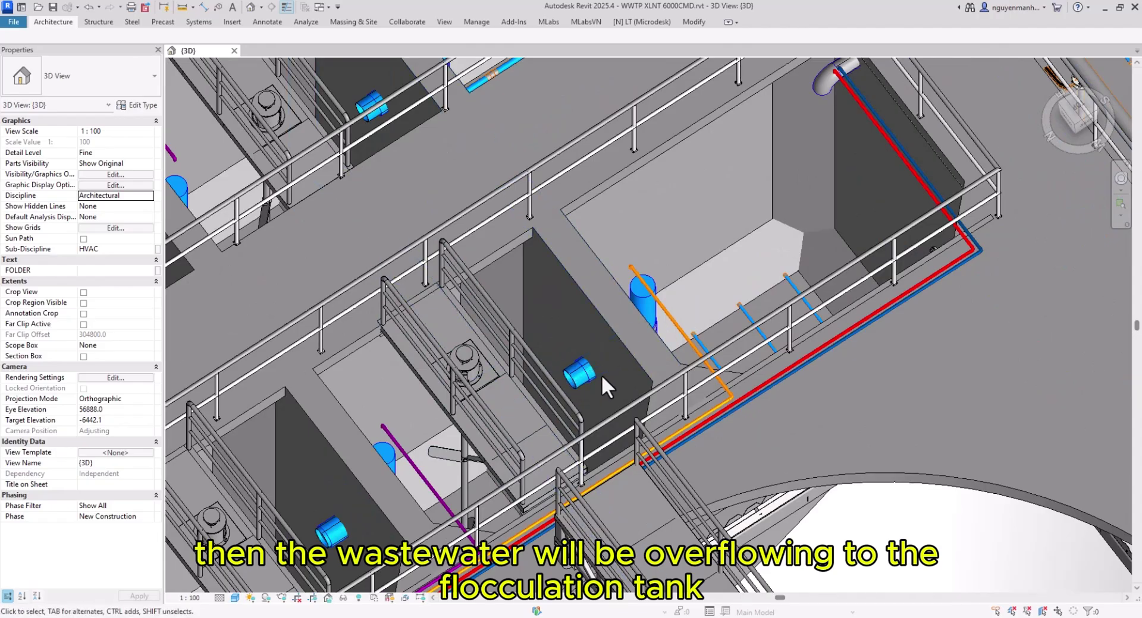
Follow the overflow pipes through the flocculation and coagulation tanks, examining their agitators and chemical dosing pipes.
{"action": "middle_click_drag", "start_coordinate": [602, 375], "coordinate": [752, 339]}
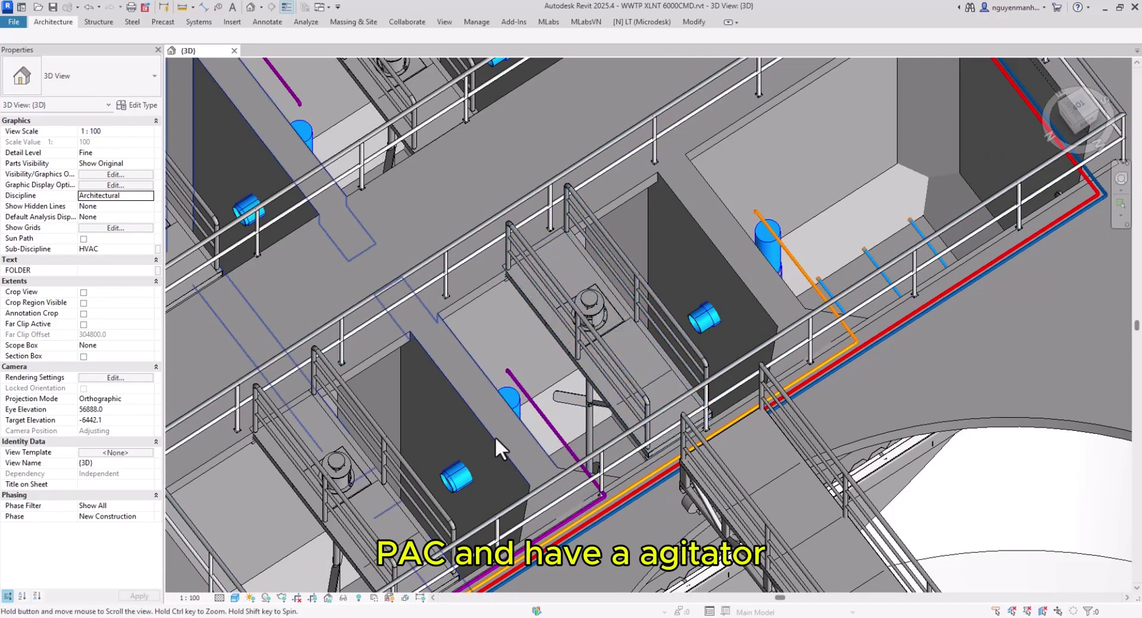
{"action": "middle_click_drag", "start_coordinate": [497, 440], "coordinate": [572, 361]}
{"action": "middle_click_drag", "start_coordinate": [915, 253], "coordinate": [833, 348]}
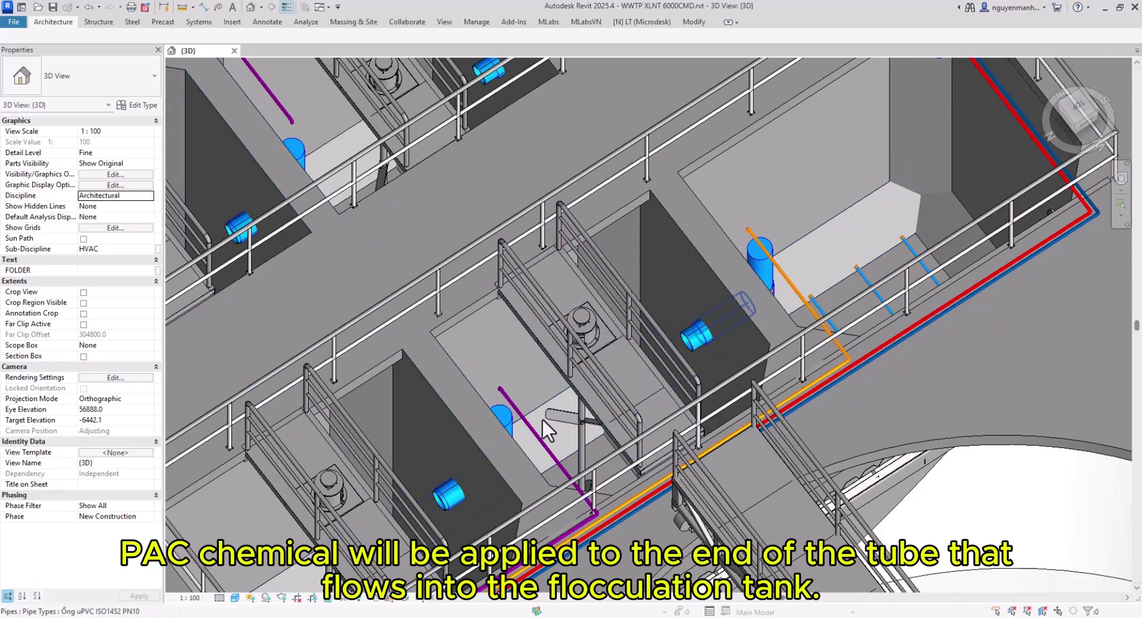
{"action": "middle_click_drag", "start_coordinate": [495, 470], "coordinate": [807, 196]}
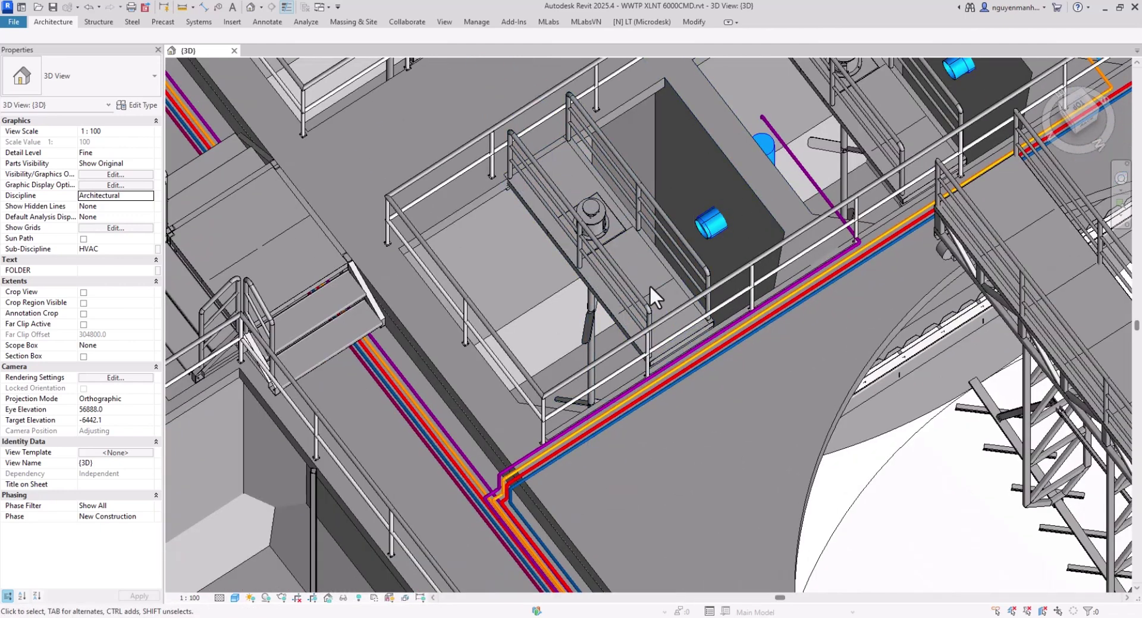
{"action": "scroll", "coordinate": [608, 280], "scroll_direction": "down", "scroll_amount": 1}
{"action": "middle_click_drag", "start_coordinate": [607, 281], "coordinate": [479, 256]}
{"action": "scroll", "coordinate": [478, 256], "scroll_direction": "down", "scroll_amount": 1}
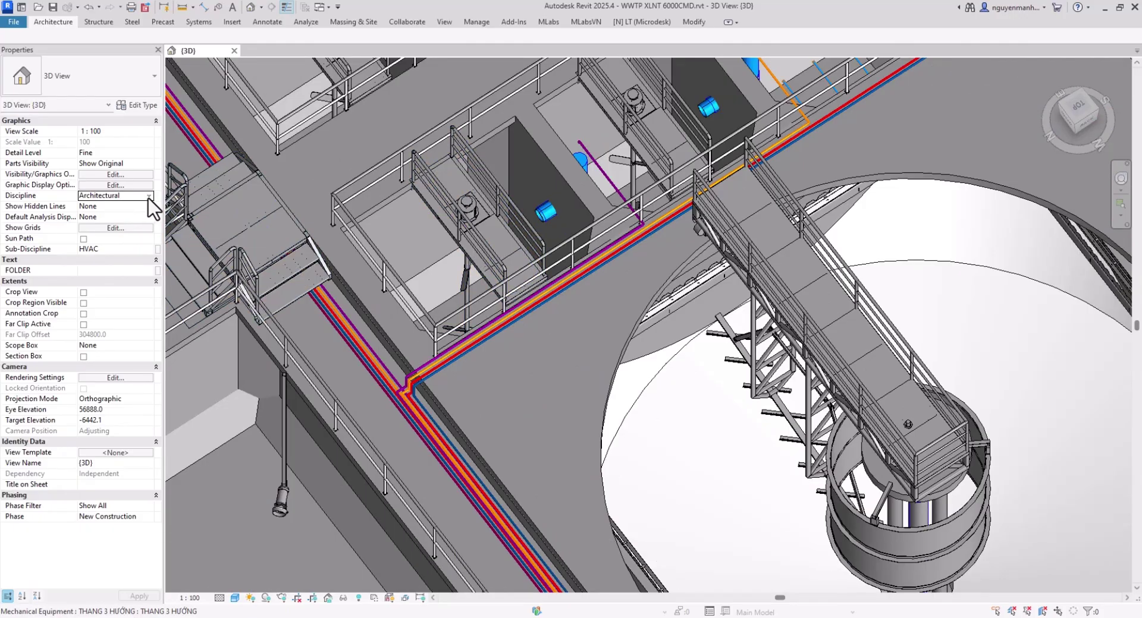
Set the view's Discipline to Mechanical and examine the pipe leading from the coagulation tank into the clarifier's settling pipe.
{"action": "left_click", "coordinate": [149, 195]}
{"action": "left_click", "coordinate": [123, 225]}
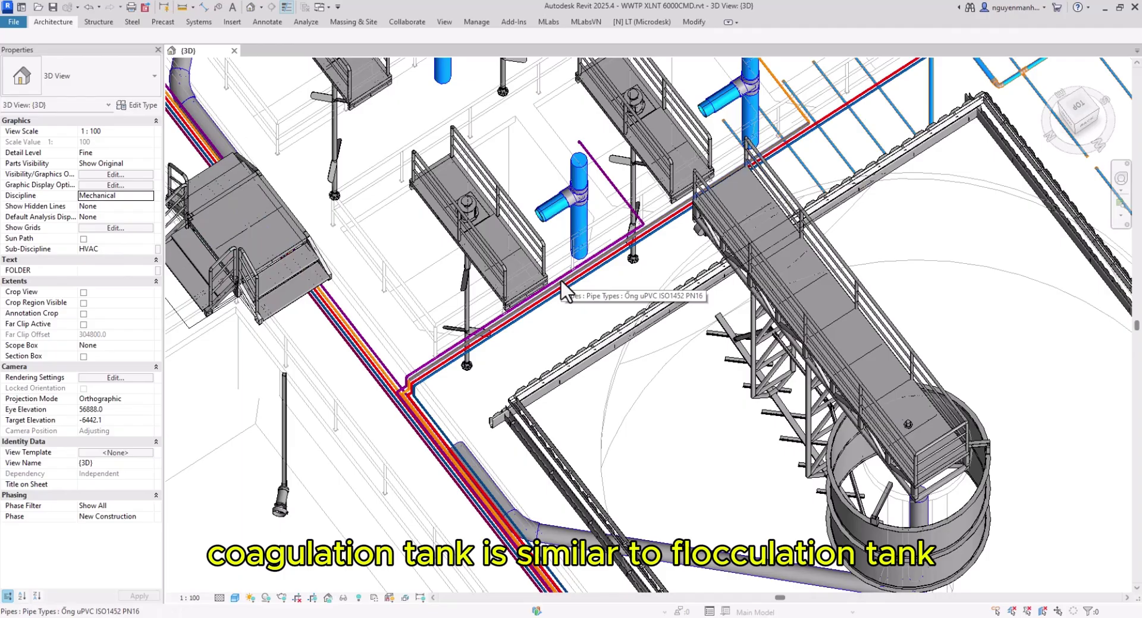
{"action": "scroll", "coordinate": [716, 104], "scroll_direction": "down", "scroll_amount": 1}
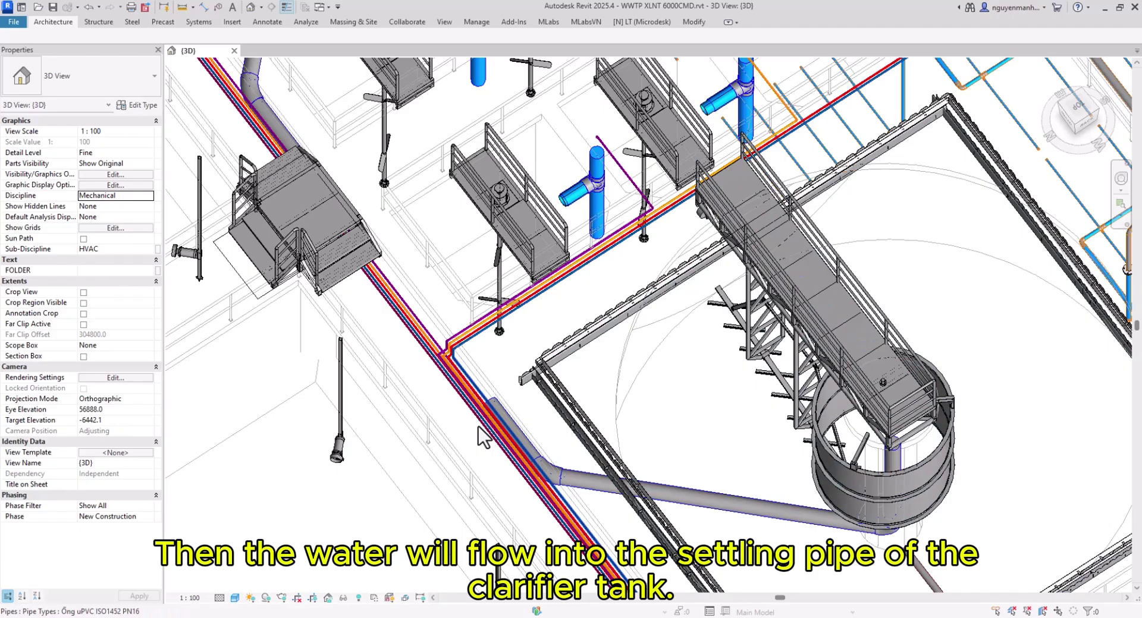
Set the view's Discipline back to Architectural and examine the sludge wiper inside the clarifier tank.
{"action": "left_click", "coordinate": [148, 197]}
{"action": "left_click", "coordinate": [123, 206]}
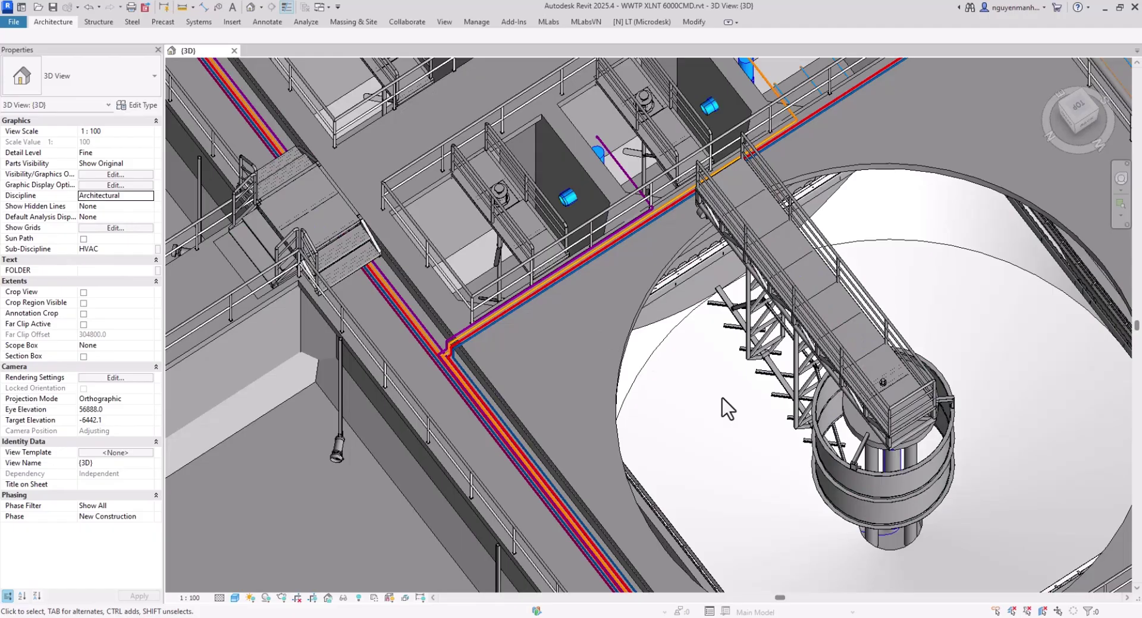
{"action": "middle_click_drag", "start_coordinate": [701, 427], "coordinate": [535, 374]}
{"action": "middle_click_drag", "start_coordinate": [535, 375], "coordinate": [609, 363], "text": "shift"}
{"action": "scroll", "coordinate": [819, 228], "scroll_direction": "up", "scroll_amount": 1}
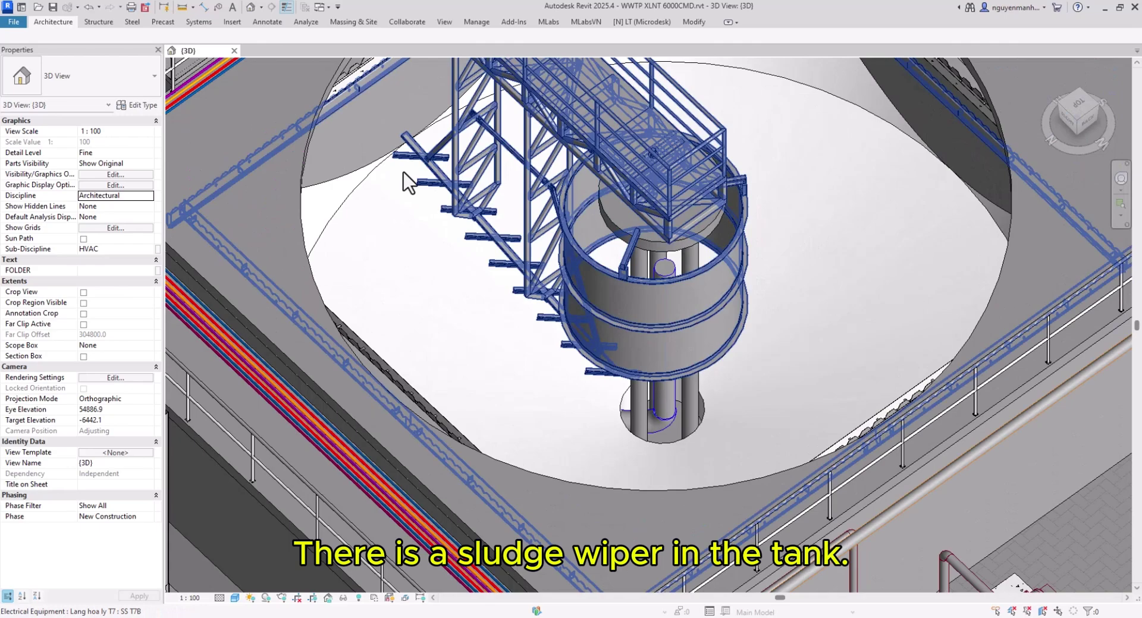
Examine the serrated overflow trough along the clarifier tank's edge up close.
{"action": "middle_click_drag", "start_coordinate": [754, 269], "coordinate": [768, 287], "text": "shift"}
{"action": "middle_click_drag", "start_coordinate": [845, 177], "coordinate": [802, 318], "text": "shift"}
{"action": "scroll", "coordinate": [863, 302], "scroll_direction": "up", "scroll_amount": 3}
{"action": "scroll", "coordinate": [862, 302], "scroll_direction": "up", "scroll_amount": 2}
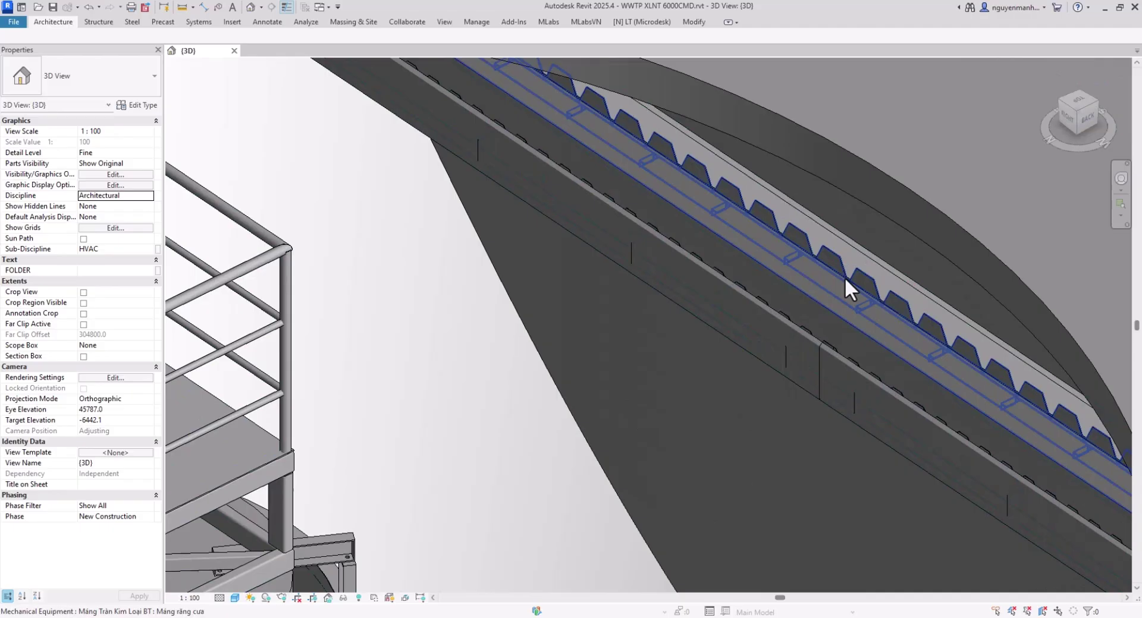
{"action": "scroll", "coordinate": [850, 291], "scroll_direction": "down", "scroll_amount": 6}
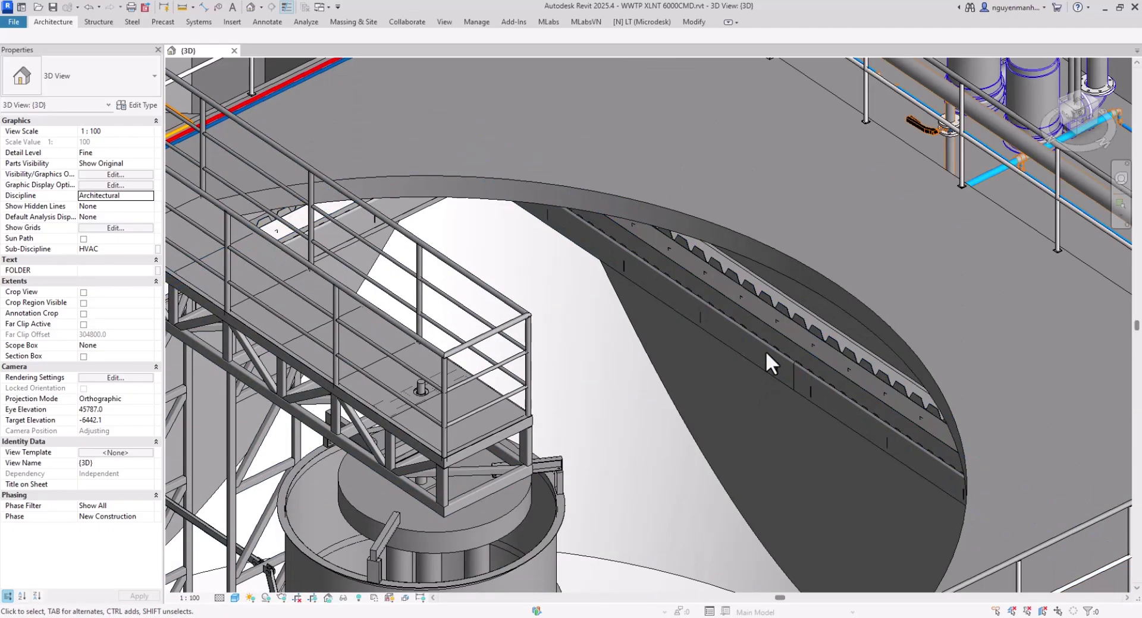
Examine the sludge outlet pipe at the clarifier's bottom and the two sludge pumps outside the tank.
{"action": "middle_click_drag", "start_coordinate": [766, 350], "coordinate": [694, 241]}
{"action": "middle_click_drag", "start_coordinate": [695, 240], "coordinate": [713, 358], "text": "shift"}
{"action": "middle_click_drag", "start_coordinate": [654, 172], "coordinate": [645, 345]}
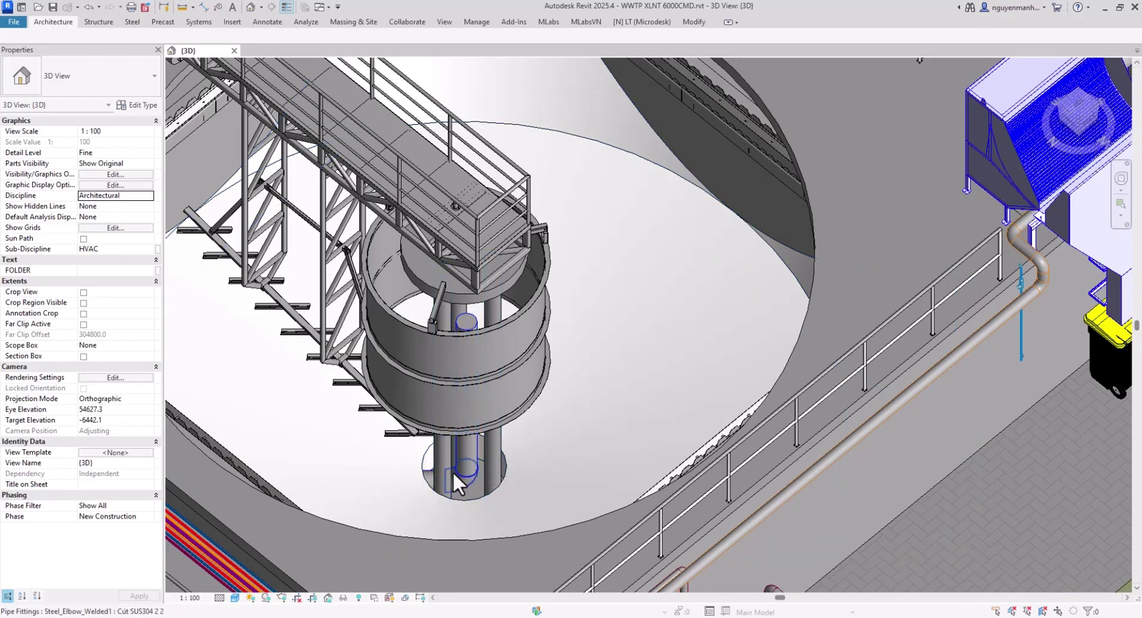
{"action": "scroll", "coordinate": [580, 459], "scroll_direction": "down", "scroll_amount": 4}
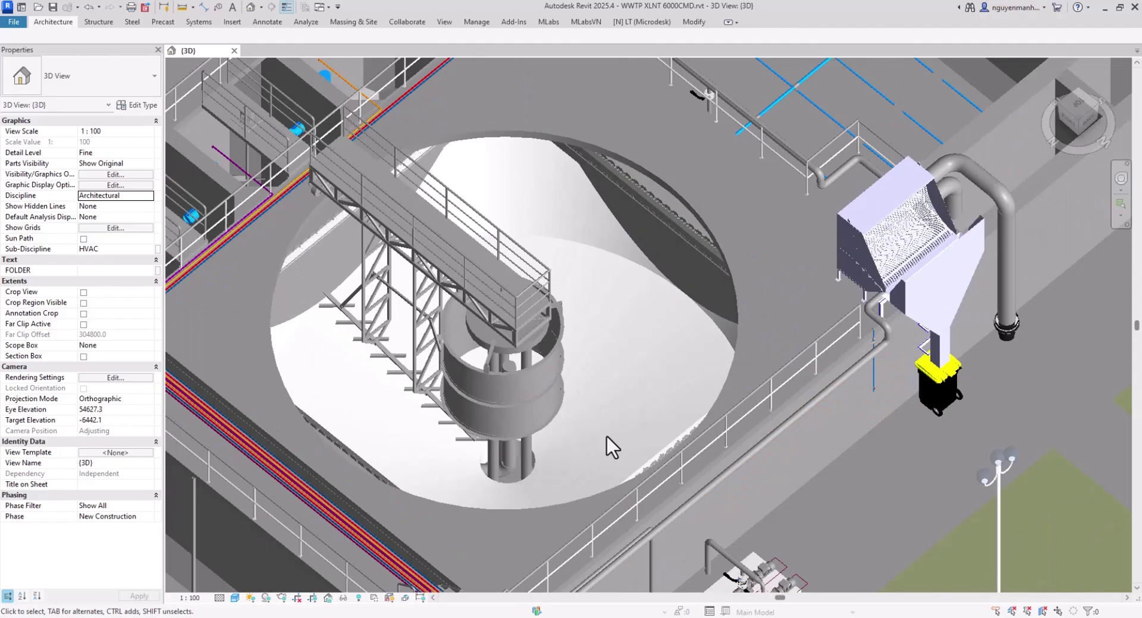
{"action": "middle_click_drag", "start_coordinate": [613, 447], "coordinate": [484, 255]}
{"action": "scroll", "coordinate": [593, 451], "scroll_direction": "up", "scroll_amount": 4}
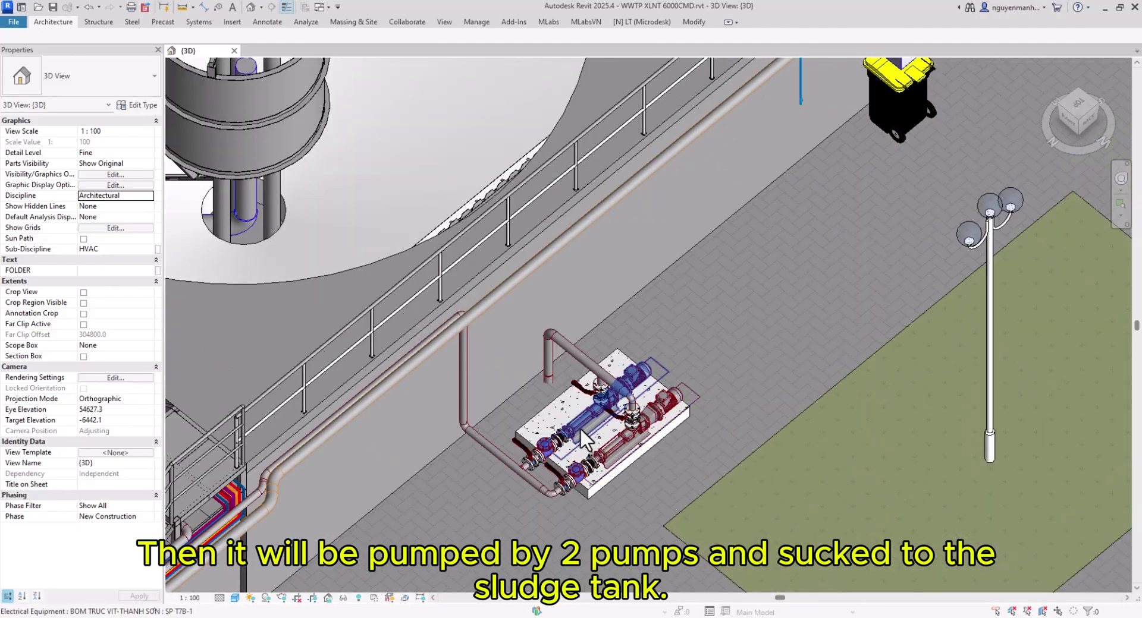
Orbit from the clarifier across the plant and examine the neighbouring anoxic tank with its submersible agitators.
{"action": "middle_click_drag", "start_coordinate": [468, 414], "coordinate": [373, 292], "text": "shift"}
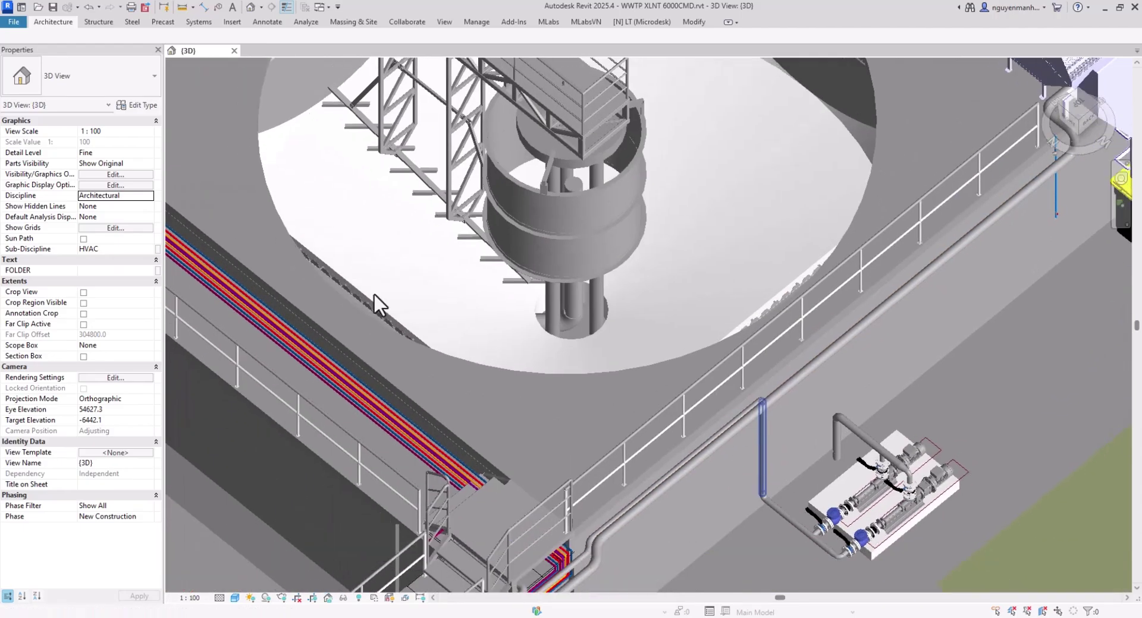
{"action": "scroll", "coordinate": [342, 291], "scroll_direction": "down", "scroll_amount": 5}
{"action": "middle_click_drag", "start_coordinate": [365, 401], "coordinate": [521, 363], "text": "shift"}
{"action": "scroll", "coordinate": [250, 387], "scroll_direction": "down", "scroll_amount": 6}
{"action": "middle_click_drag", "start_coordinate": [262, 395], "coordinate": [429, 297], "text": "shift"}
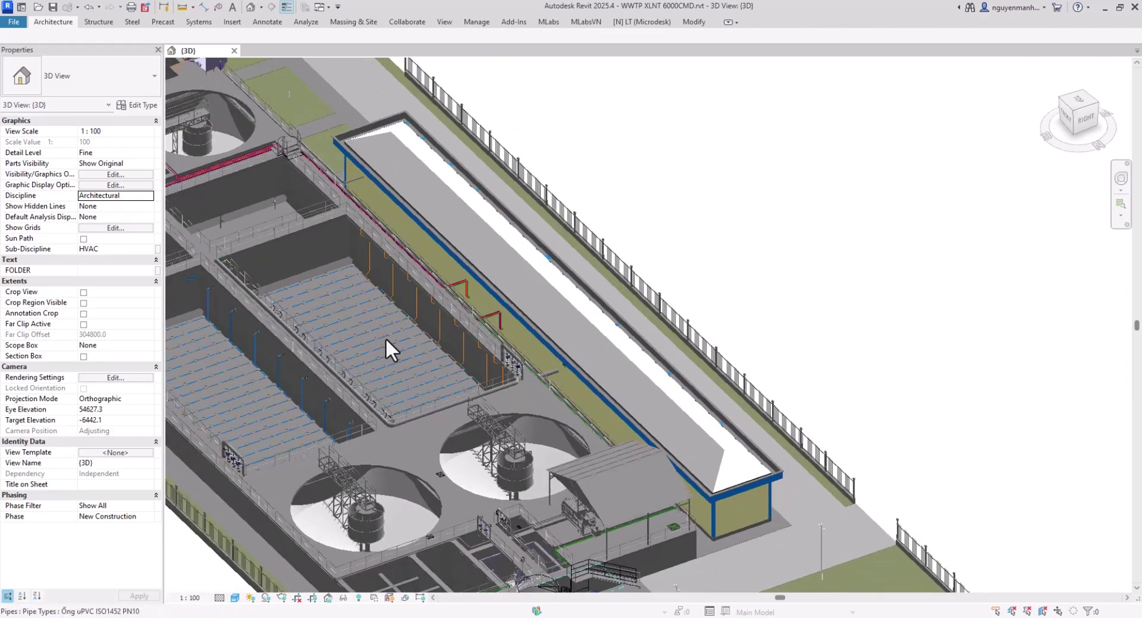
{"action": "scroll", "coordinate": [334, 248], "scroll_direction": "up", "scroll_amount": 5}
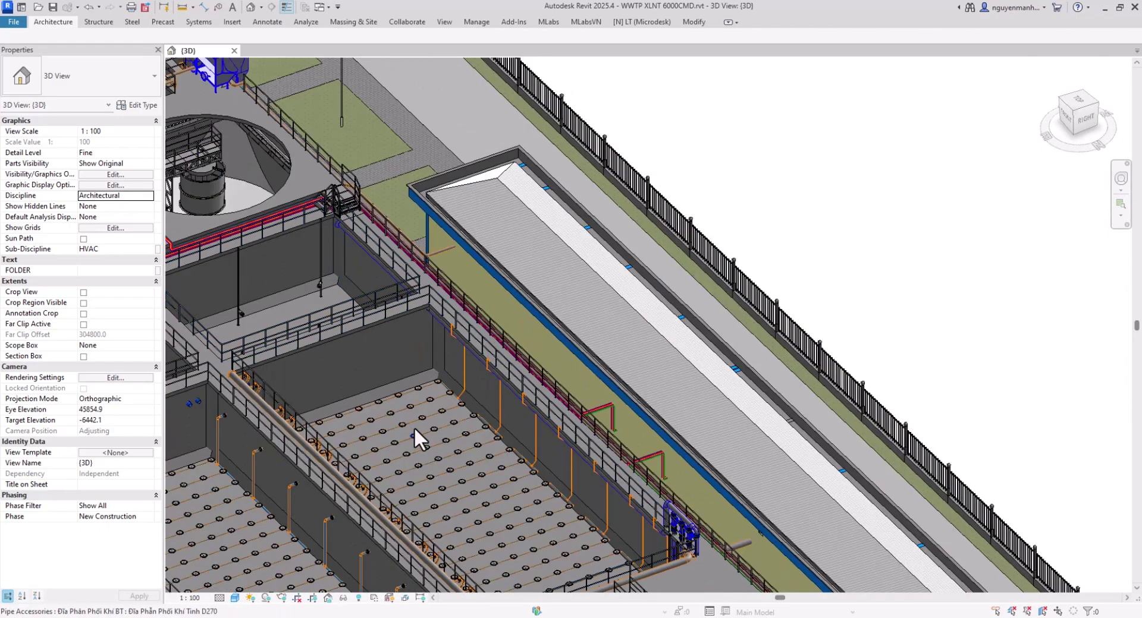
{"action": "middle_click_drag", "start_coordinate": [356, 343], "coordinate": [438, 429]}
{"action": "scroll", "coordinate": [439, 429], "scroll_direction": "up", "scroll_amount": 4}
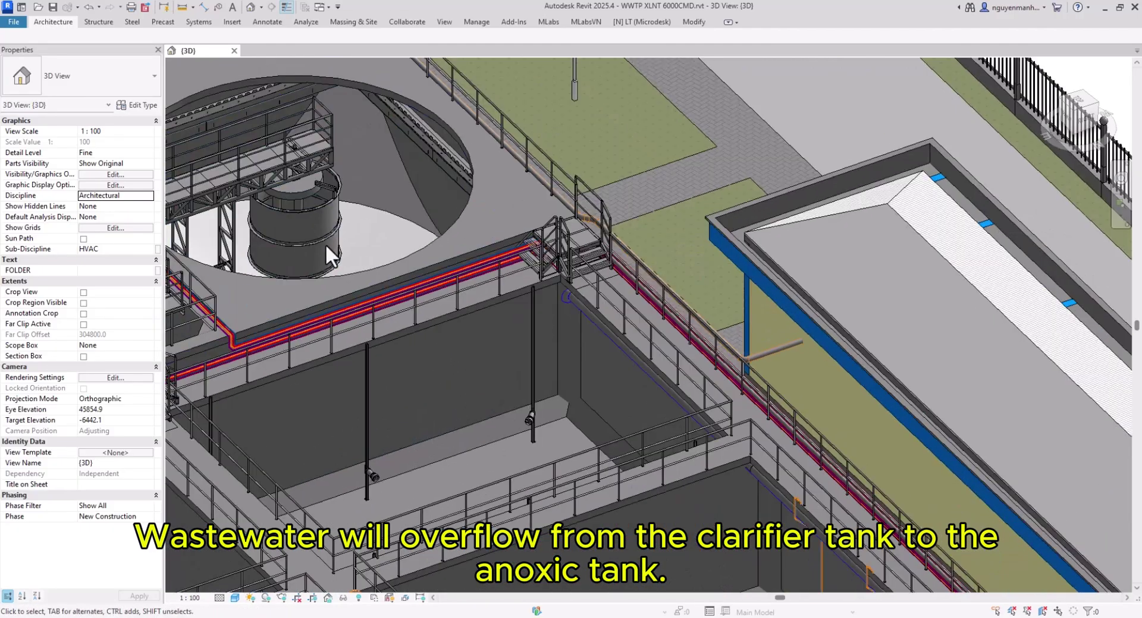
{"action": "middle_click_drag", "start_coordinate": [434, 384], "coordinate": [517, 454]}
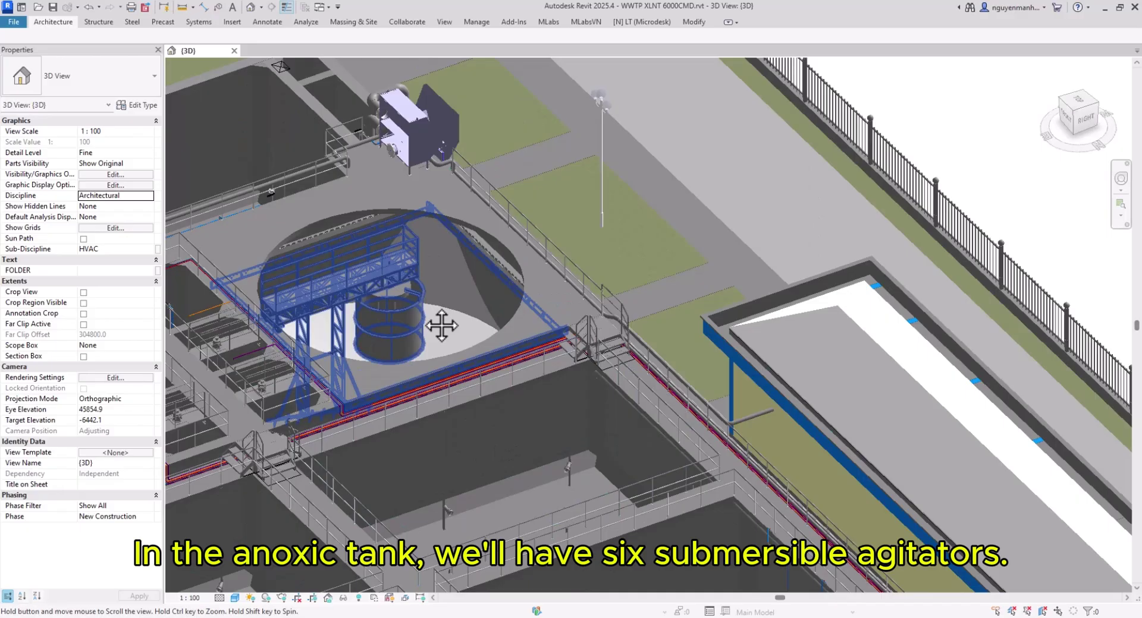
Examine the submersible agitators in the anoxic tanks of both treatment lines.
{"action": "middle_click_drag", "start_coordinate": [441, 323], "coordinate": [624, 334]}
{"action": "scroll", "coordinate": [431, 226], "scroll_direction": "down", "scroll_amount": 1}
{"action": "scroll", "coordinate": [543, 257], "scroll_direction": "up", "scroll_amount": 5}
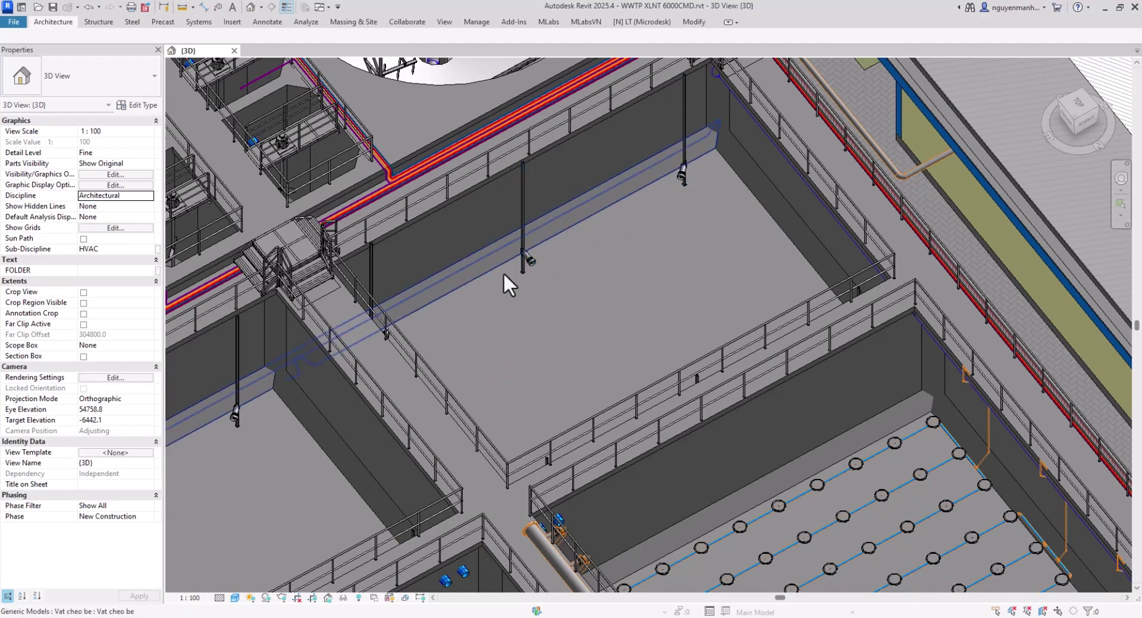
{"action": "scroll", "coordinate": [574, 313], "scroll_direction": "down", "scroll_amount": 2}
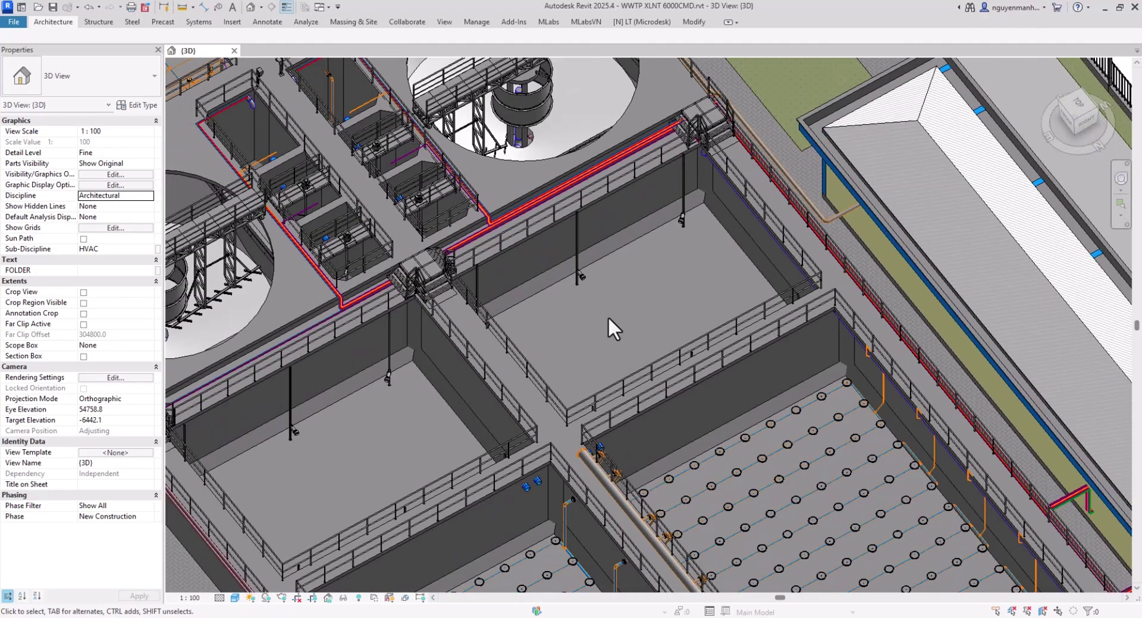
{"action": "scroll", "coordinate": [607, 319], "scroll_direction": "up", "scroll_amount": 3}
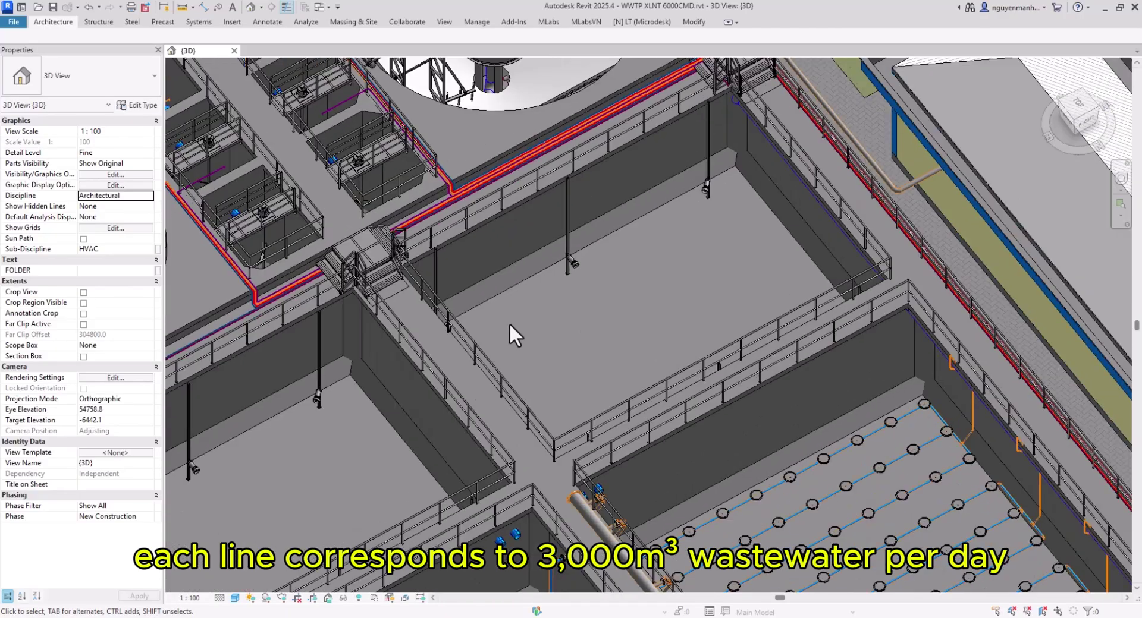
{"action": "middle_click_drag", "start_coordinate": [509, 331], "coordinate": [616, 342]}
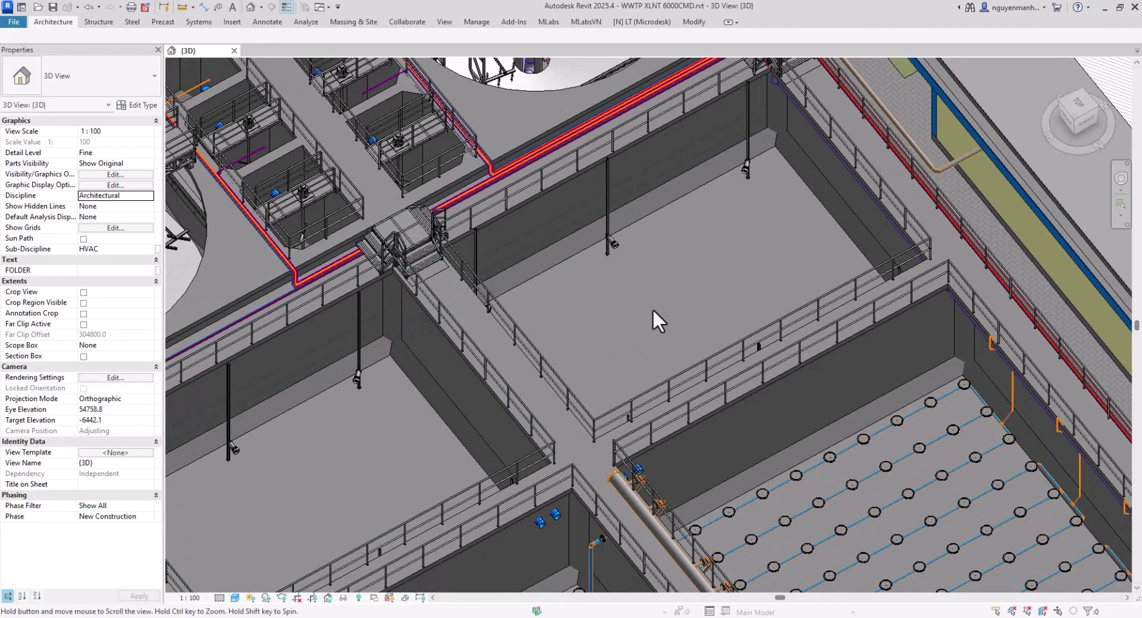
Follow the flow from the anoxic tank into the oxic tank and examine the diffuser grid on its floor.
{"action": "middle_click_drag", "start_coordinate": [652, 309], "coordinate": [473, 84]}
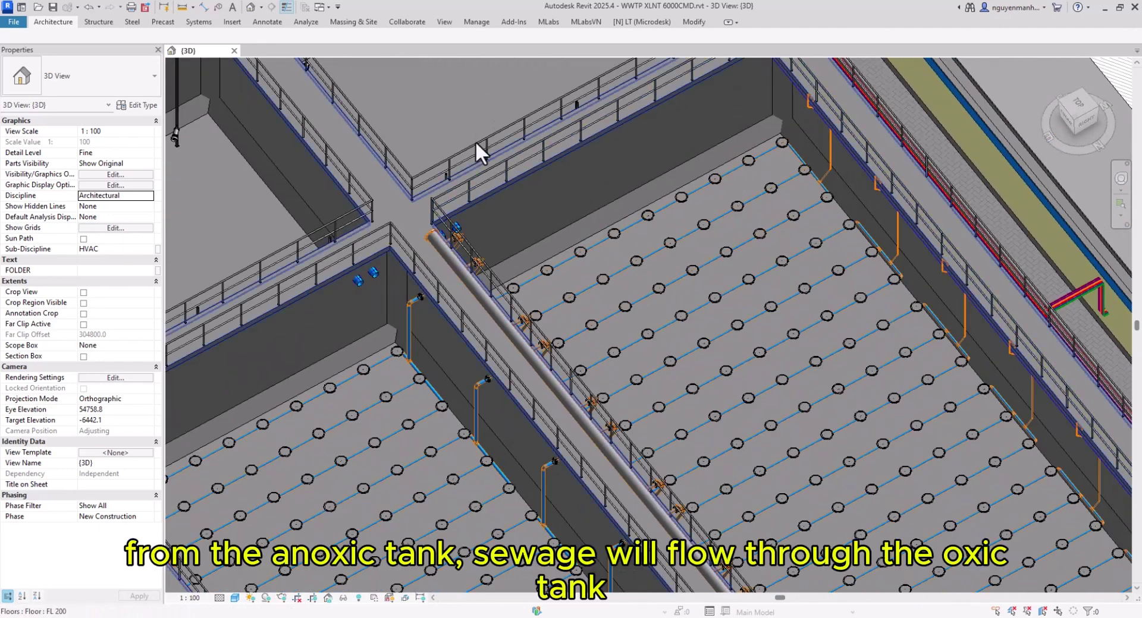
{"action": "middle_click_drag", "start_coordinate": [740, 343], "coordinate": [510, 233]}
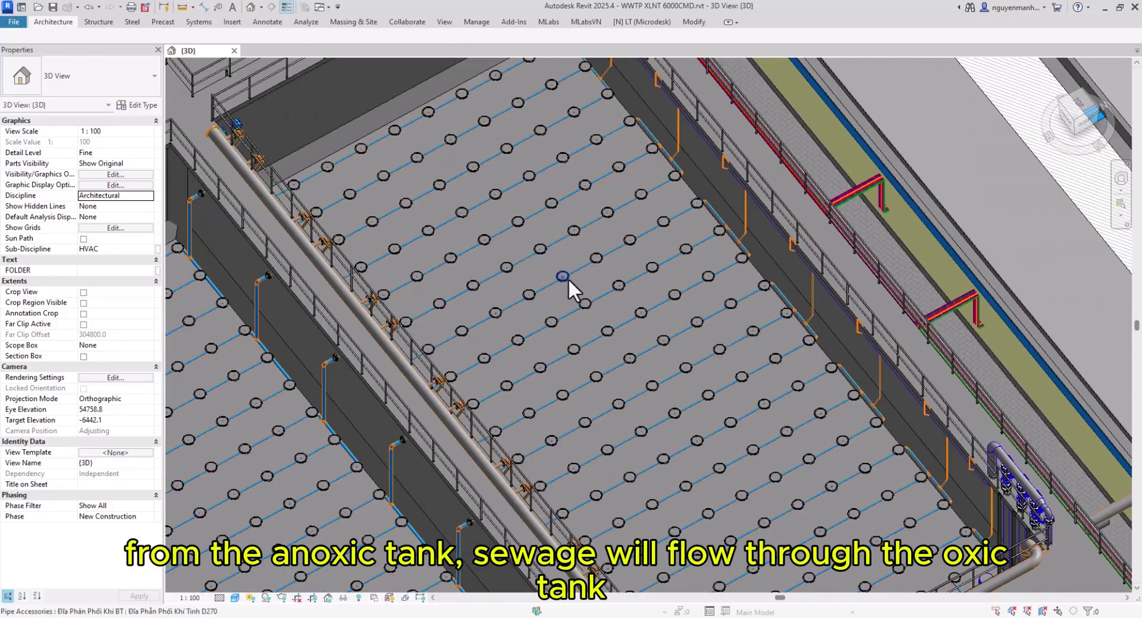
{"action": "scroll", "coordinate": [603, 300], "scroll_direction": "down", "scroll_amount": 1}
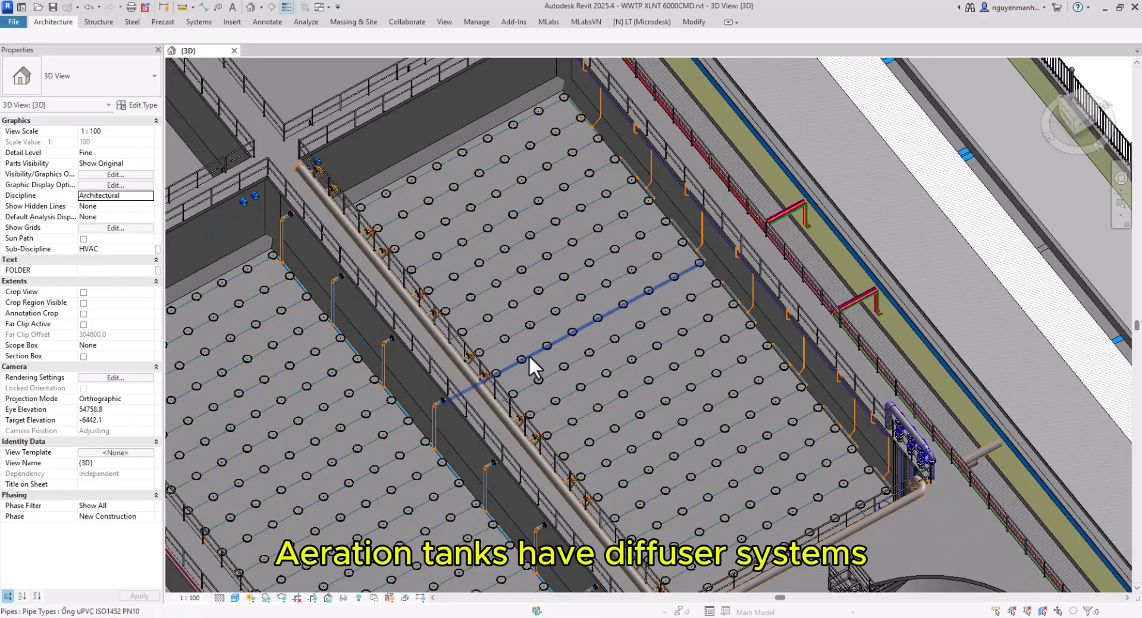
Examine the oxic tanks' separate diffuser modules and the valved air supply pipes along the dividing wall.
{"action": "middle_click_drag", "start_coordinate": [532, 364], "coordinate": [397, 334], "text": "shift"}
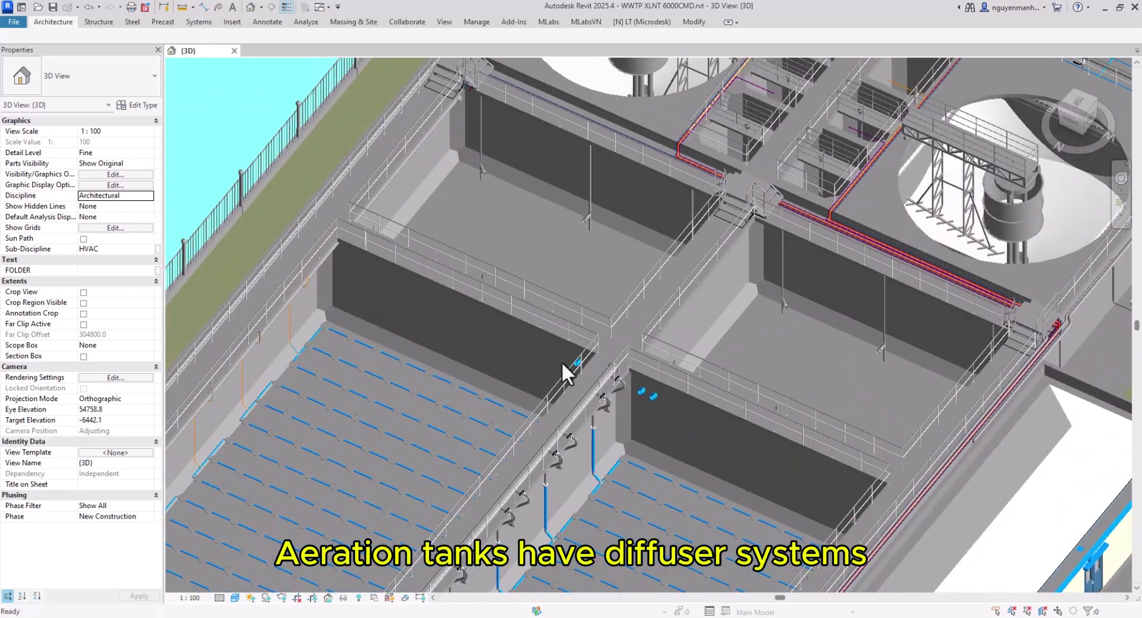
{"action": "middle_click_drag", "start_coordinate": [554, 332], "coordinate": [588, 280]}
{"action": "scroll", "coordinate": [681, 430], "scroll_direction": "up", "scroll_amount": 4}
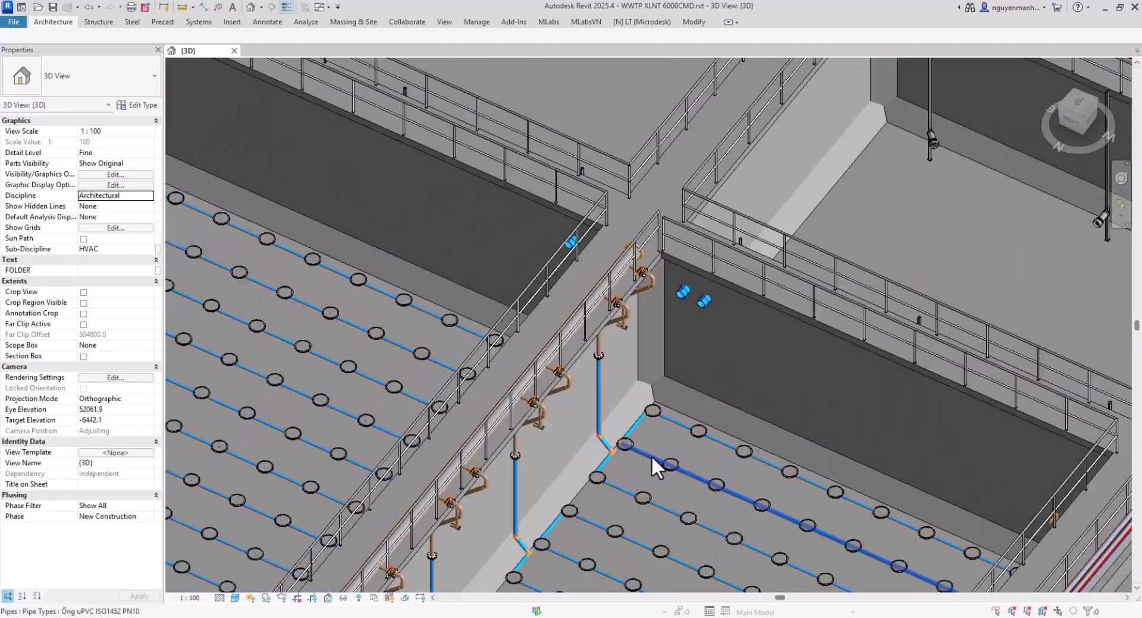
{"action": "scroll", "coordinate": [648, 334], "scroll_direction": "up", "scroll_amount": 3}
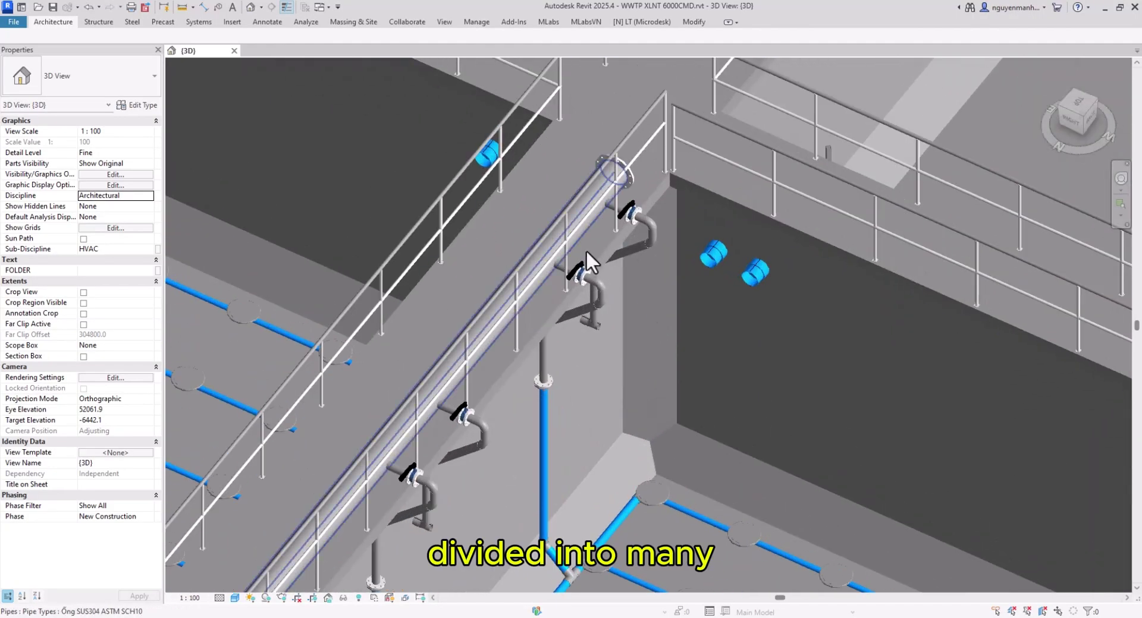
{"action": "scroll", "coordinate": [637, 417], "scroll_direction": "down", "scroll_amount": 5}
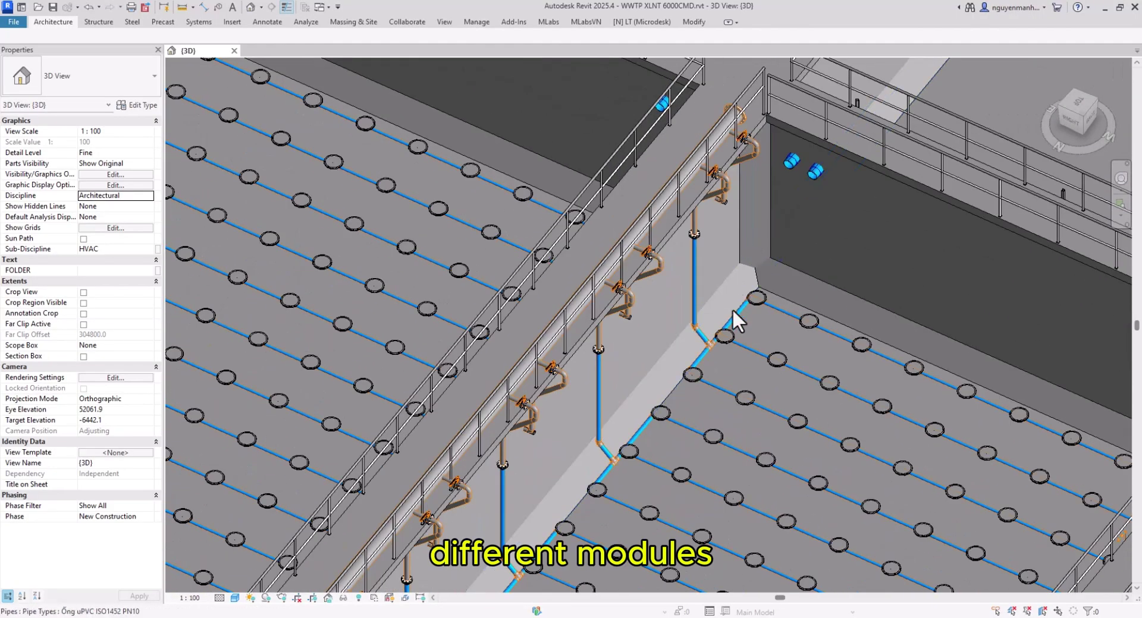
{"action": "scroll", "coordinate": [733, 309], "scroll_direction": "up", "scroll_amount": 2}
{"action": "scroll", "coordinate": [651, 323], "scroll_direction": "down", "scroll_amount": 2}
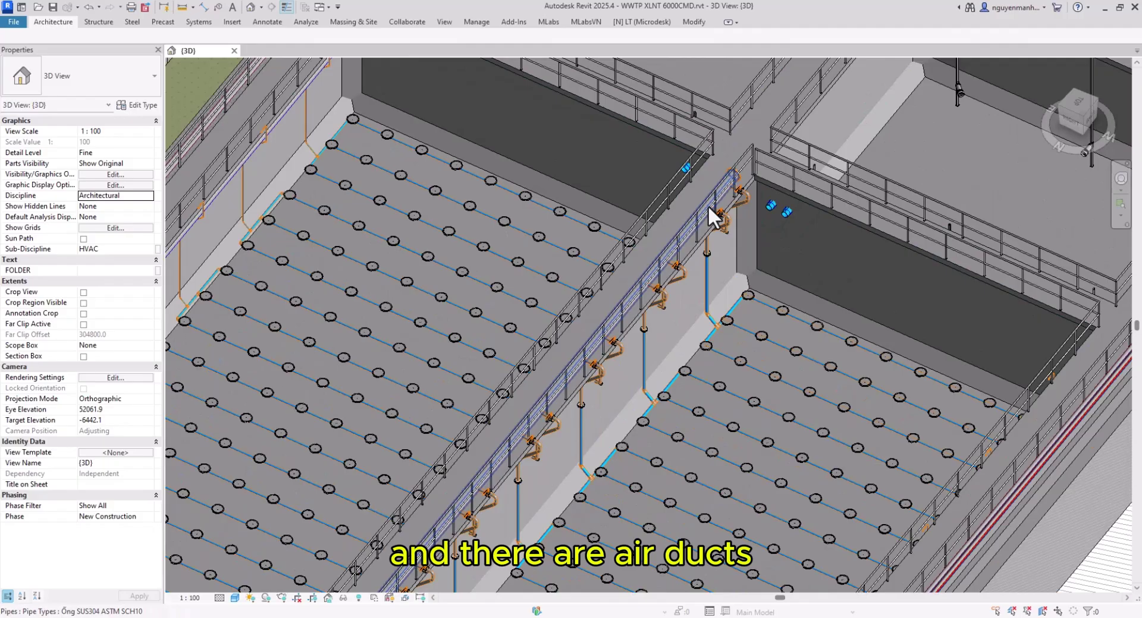
{"action": "scroll", "coordinate": [588, 416], "scroll_direction": "down", "scroll_amount": 4}
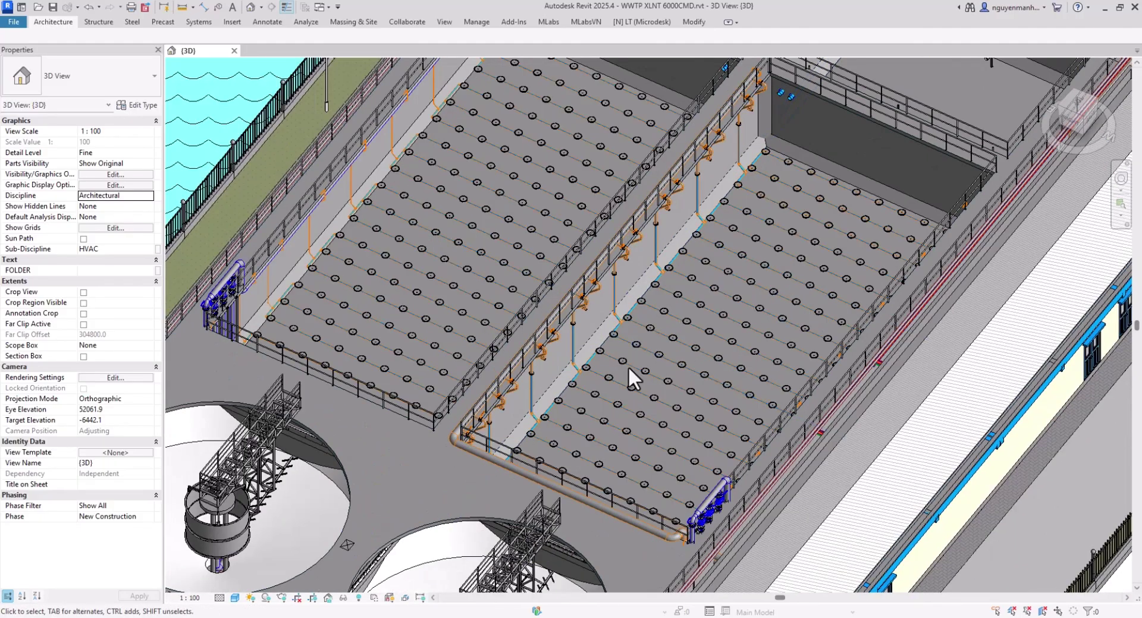
Orbit around the oxic tanks' far end to show the pump groups beside the two biological clarifiers.
{"action": "middle_click_drag", "start_coordinate": [636, 422], "coordinate": [840, 434], "text": "shift"}
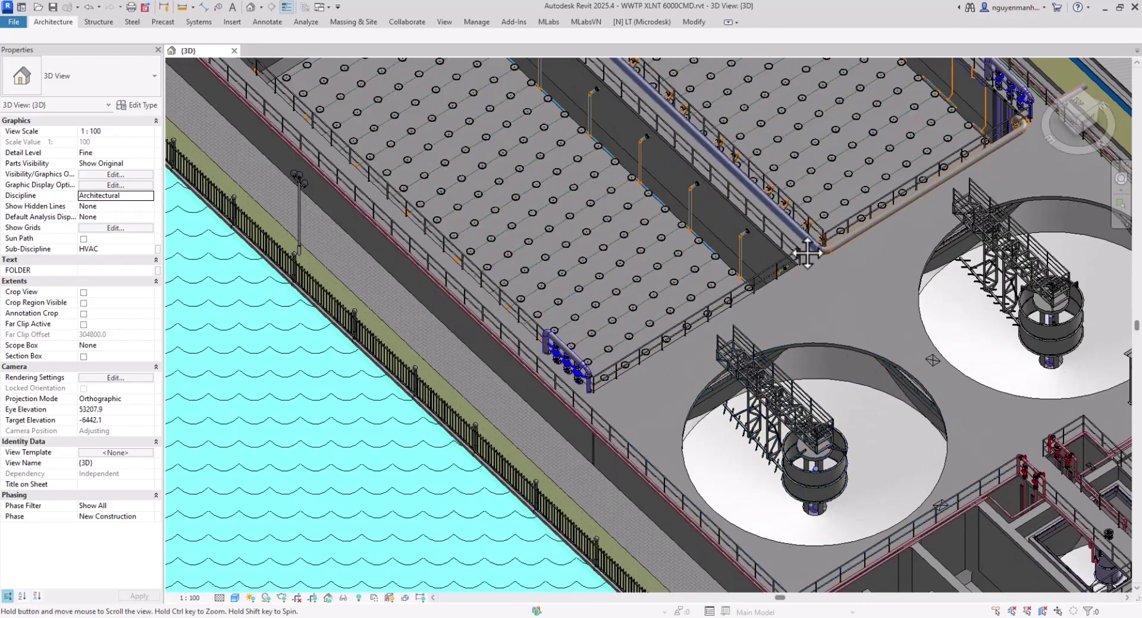
{"action": "middle_click_drag", "start_coordinate": [808, 252], "coordinate": [704, 471]}
{"action": "middle_click_drag", "start_coordinate": [704, 471], "coordinate": [732, 463], "text": "shift"}
{"action": "middle_click_drag", "start_coordinate": [682, 347], "coordinate": [707, 425]}
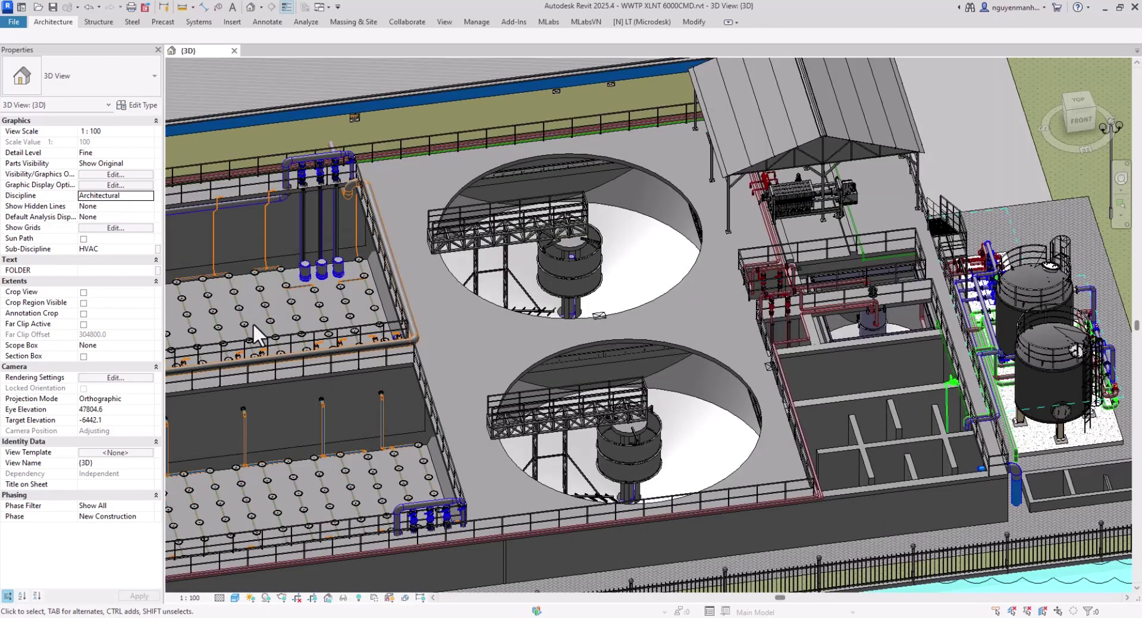
{"action": "middle_click_drag", "start_coordinate": [256, 335], "coordinate": [568, 374], "text": "shift"}
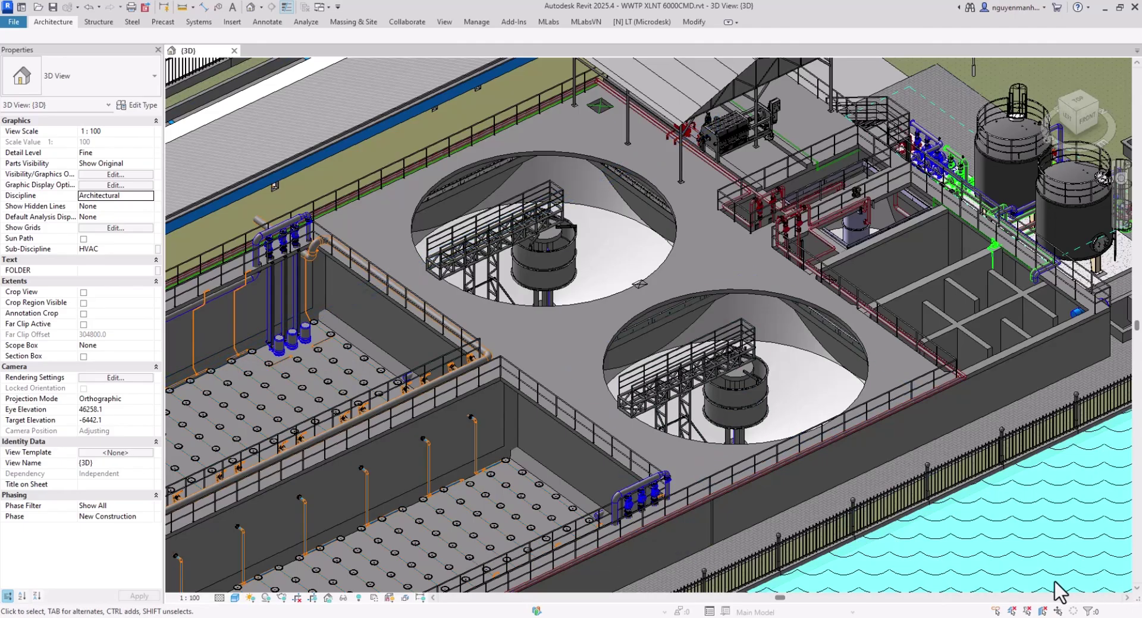
Examine the three submersible pumps and their discharge piping in the corner of the oxic tank.
{"action": "scroll", "coordinate": [267, 351], "scroll_direction": "up", "scroll_amount": 5}
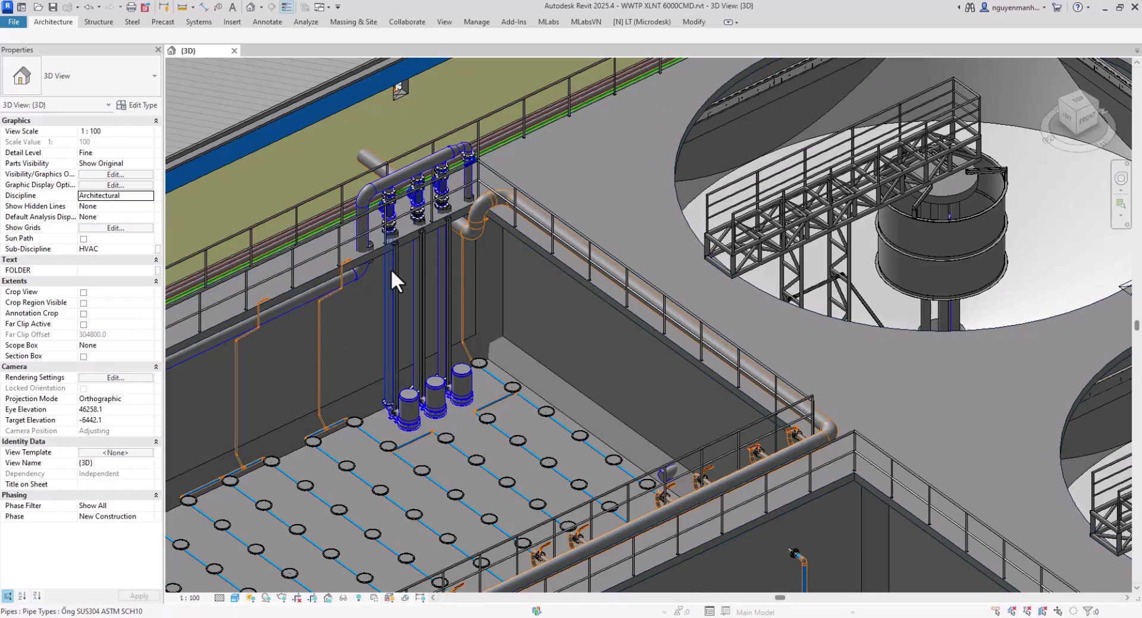
{"action": "middle_click_drag", "start_coordinate": [391, 268], "coordinate": [528, 280]}
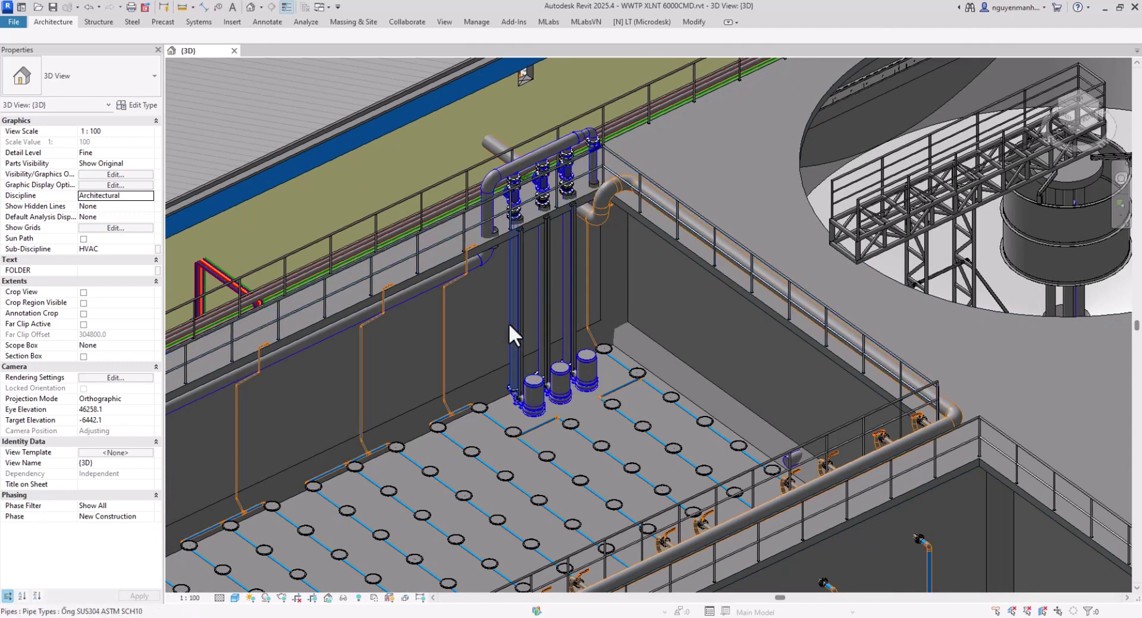
{"action": "middle_click_drag", "start_coordinate": [495, 335], "coordinate": [549, 298]}
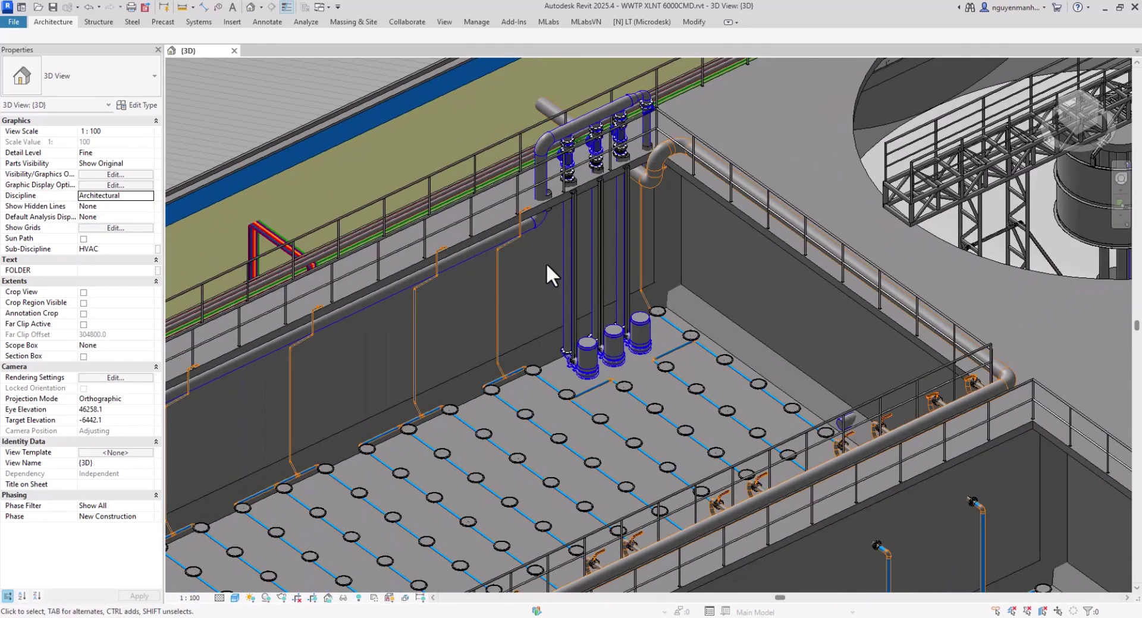
{"action": "scroll", "coordinate": [545, 263], "scroll_direction": "down", "scroll_amount": 3}
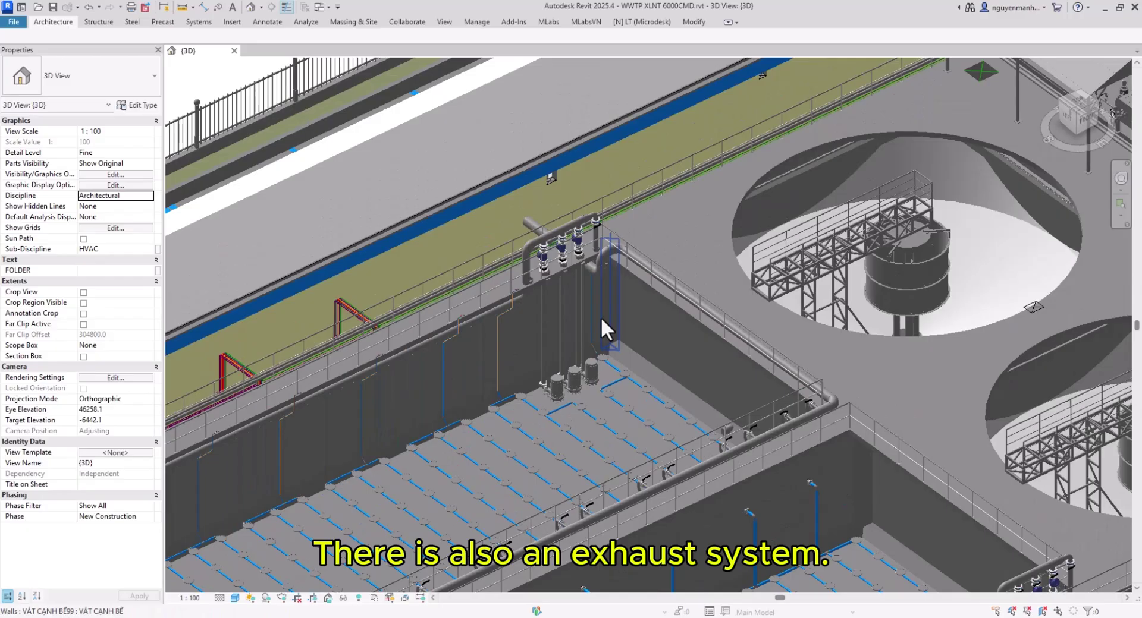
{"action": "scroll", "coordinate": [600, 324], "scroll_direction": "down", "scroll_amount": 2}
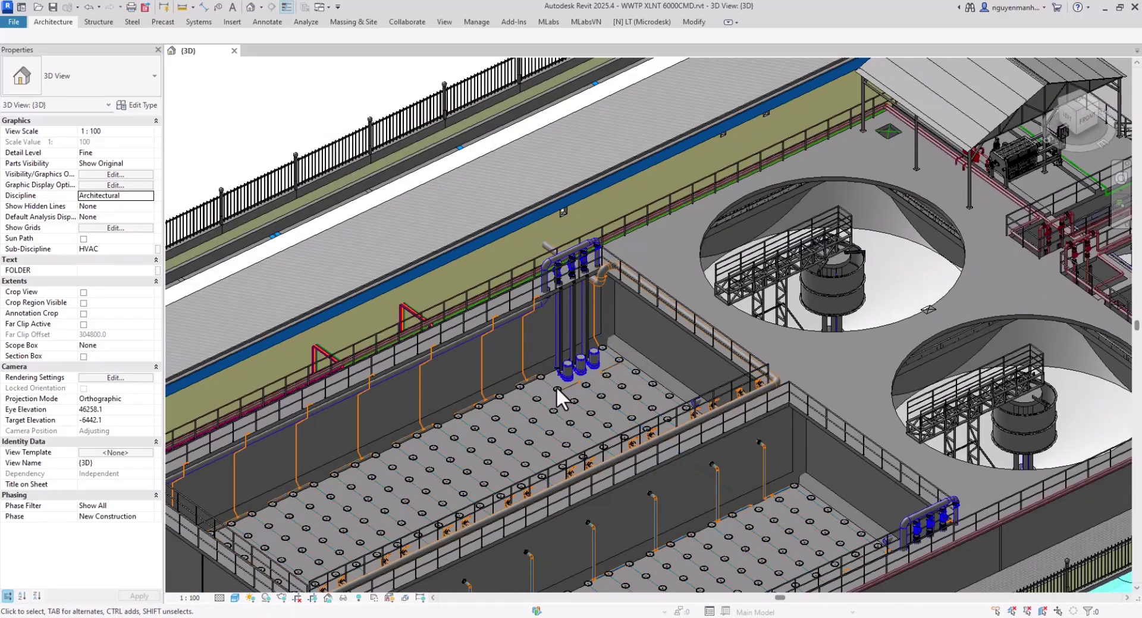
Orbit to the opposite side of the plant and examine the two biological clarifier tanks after the oxic tanks.
{"action": "middle_click_drag", "start_coordinate": [556, 387], "coordinate": [622, 300], "text": "shift"}
{"action": "scroll", "coordinate": [619, 399], "scroll_direction": "down", "scroll_amount": 3}
{"action": "middle_click_drag", "start_coordinate": [623, 339], "coordinate": [658, 445], "text": "shift"}
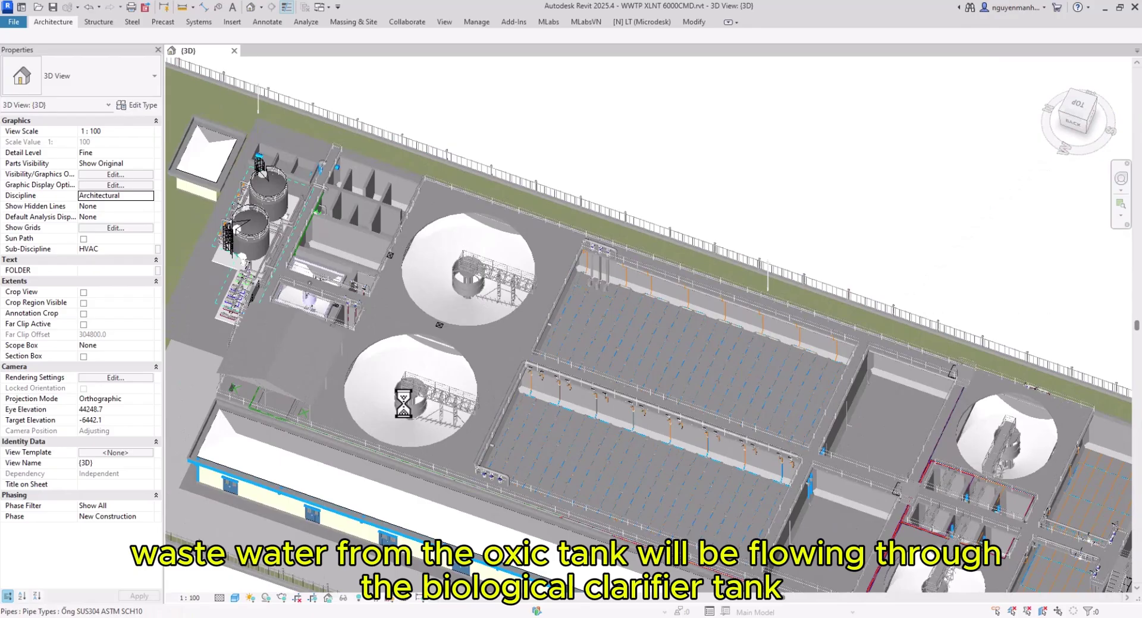
{"action": "scroll", "coordinate": [403, 402], "scroll_direction": "up", "scroll_amount": 4}
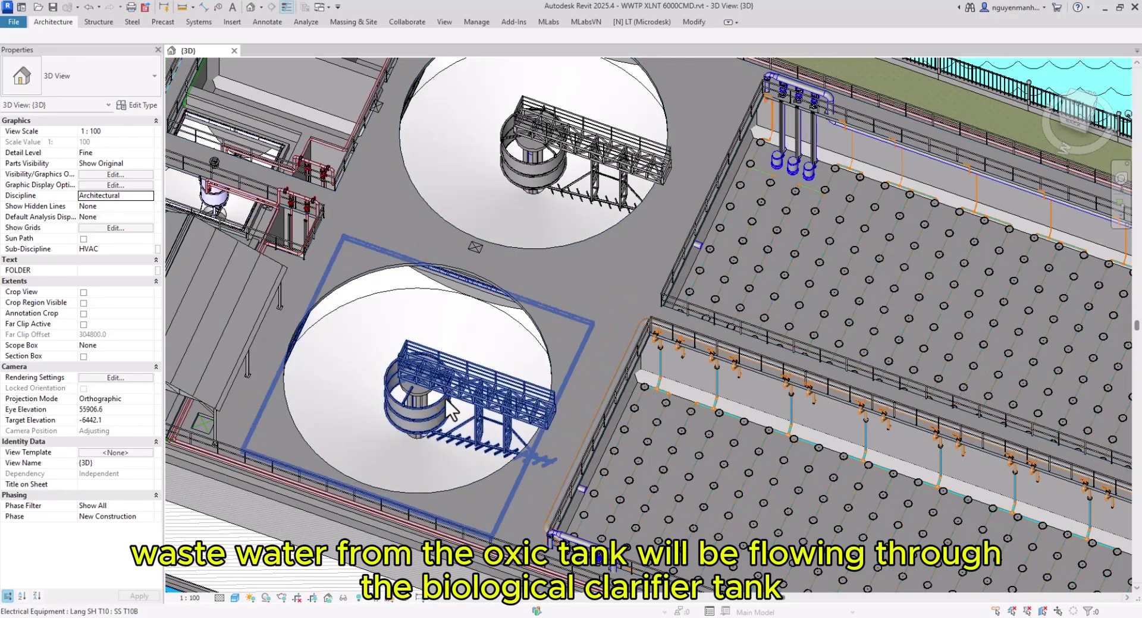
{"action": "middle_click_drag", "start_coordinate": [500, 209], "coordinate": [504, 327]}
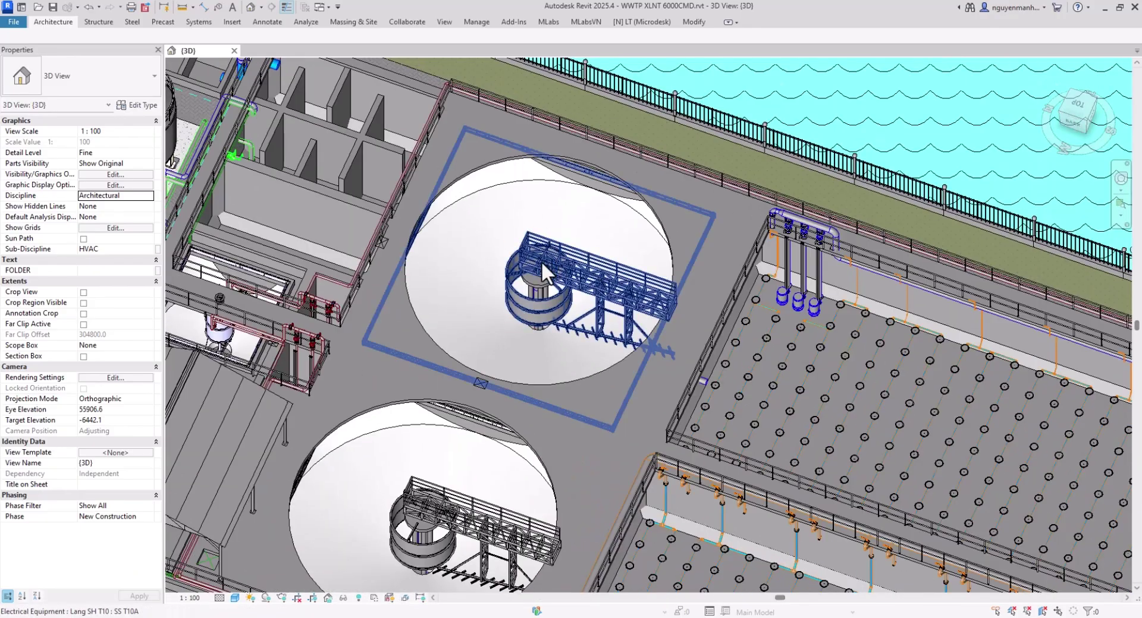
{"action": "middle_click_drag", "start_coordinate": [504, 383], "coordinate": [574, 292]}
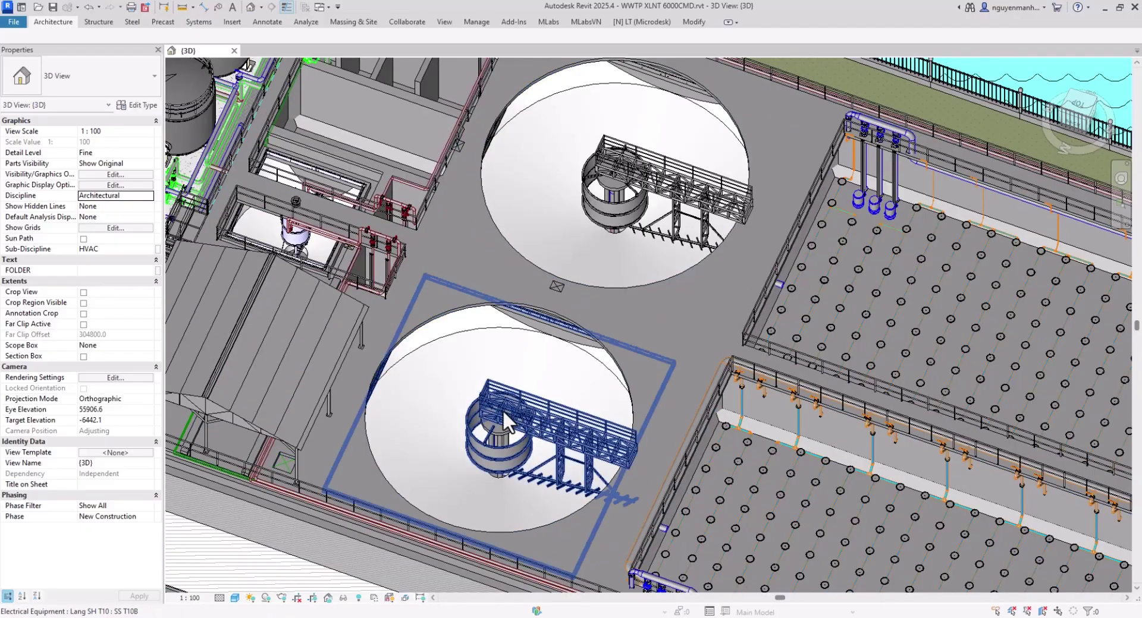
{"action": "scroll", "coordinate": [551, 398], "scroll_direction": "down", "scroll_amount": 3}
{"action": "middle_click_drag", "start_coordinate": [549, 399], "coordinate": [649, 374], "text": "shift"}
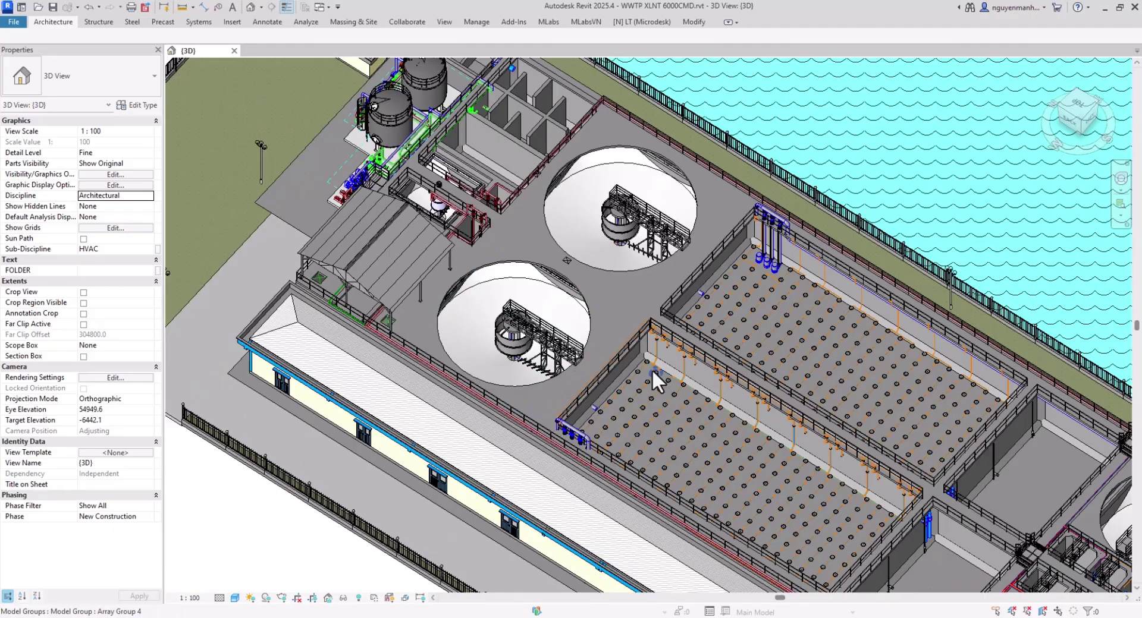
Review the whole plant from above, following the treatment line from the inlet end to the biological clarifiers.
{"action": "scroll", "coordinate": [815, 404], "scroll_direction": "down", "scroll_amount": 3}
{"action": "middle_click_drag", "start_coordinate": [772, 400], "coordinate": [604, 331], "text": "shift"}
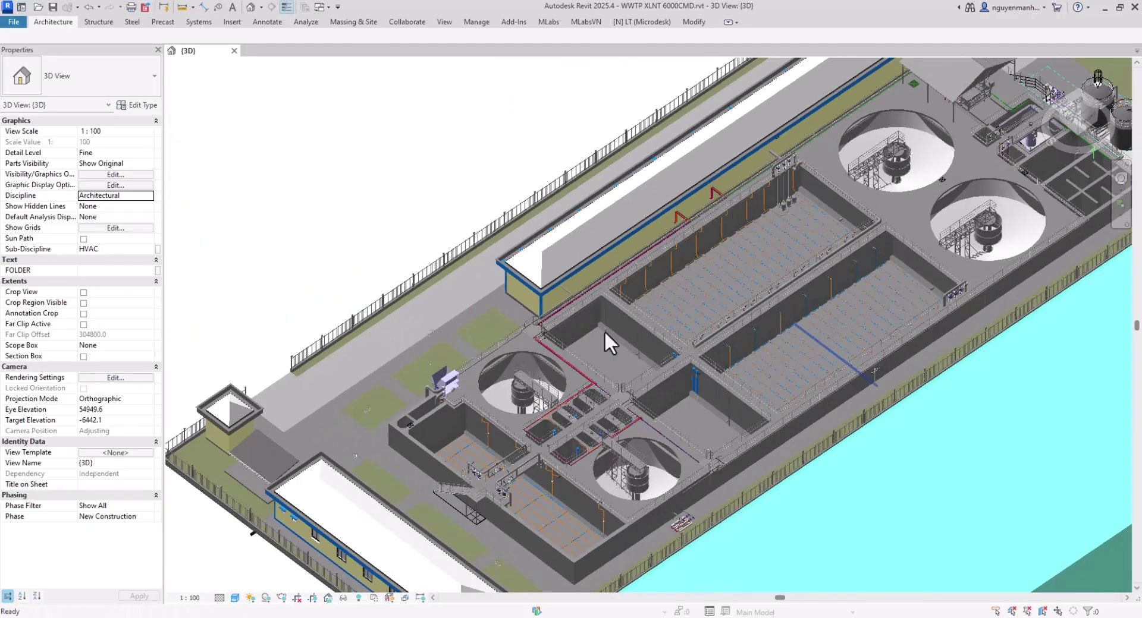
{"action": "scroll", "coordinate": [797, 255], "scroll_direction": "up", "scroll_amount": 2}
{"action": "middle_click_drag", "start_coordinate": [820, 237], "coordinate": [763, 385]}
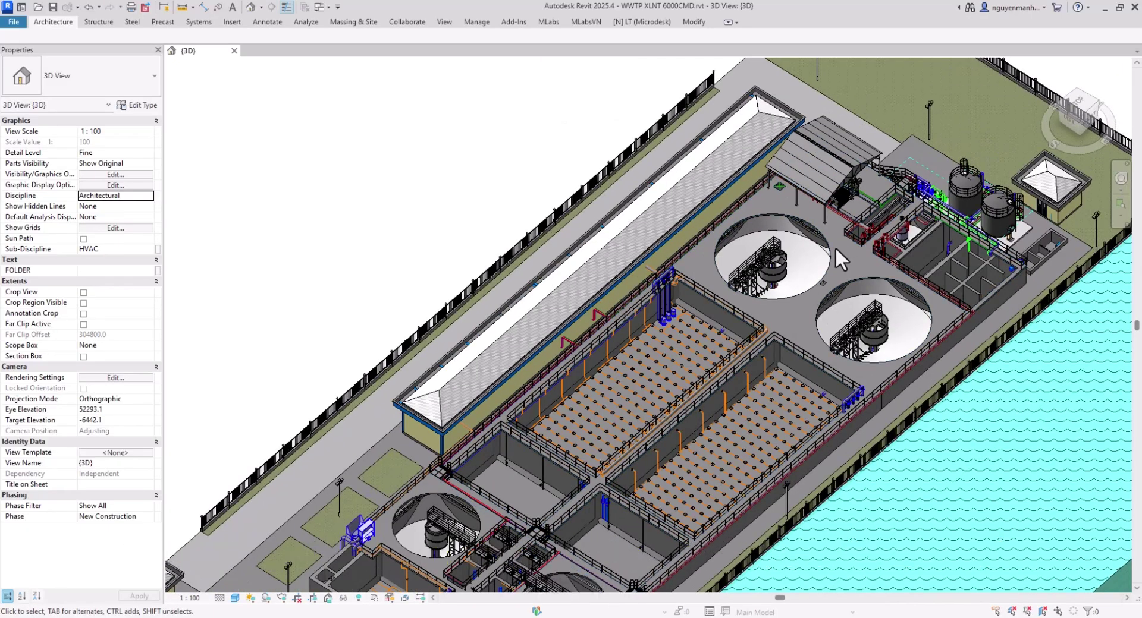
{"action": "middle_click_drag", "start_coordinate": [835, 247], "coordinate": [802, 393], "text": "shift"}
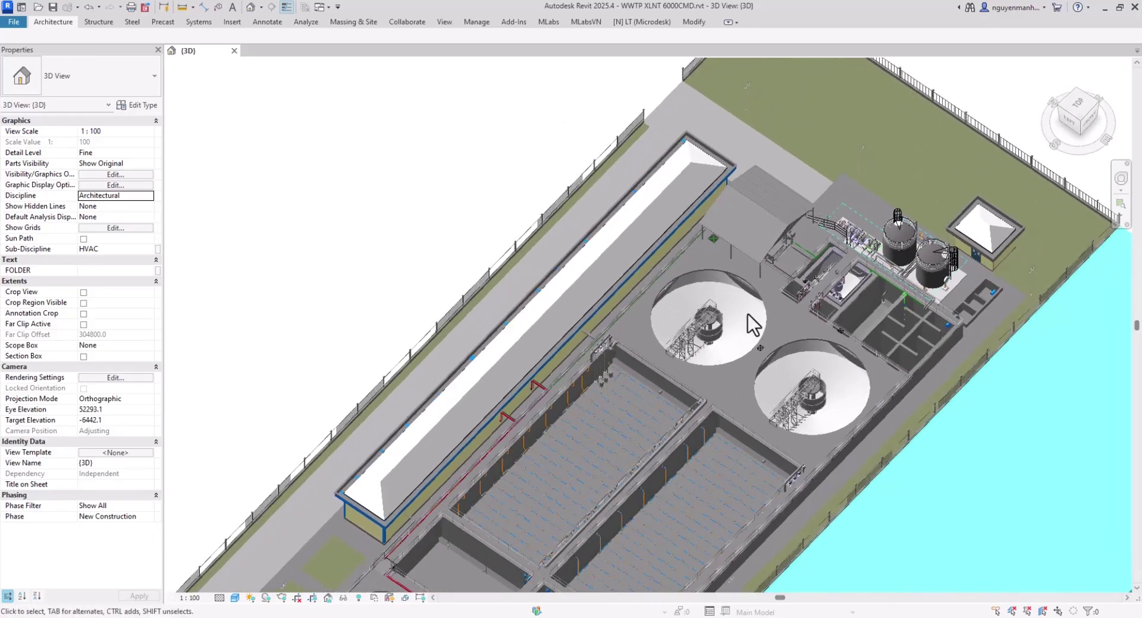
Examine the biological clarifiers' central drum and bridge up close, along with the adjacent sludge pits.
{"action": "scroll", "coordinate": [709, 247], "scroll_direction": "up", "scroll_amount": 3}
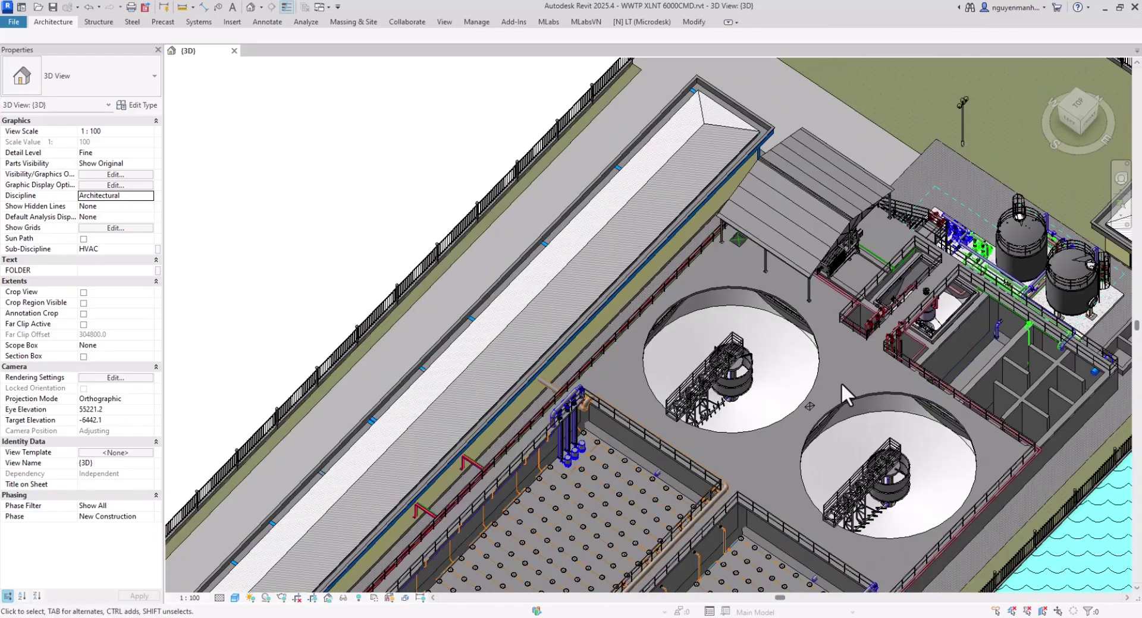
{"action": "middle_click_drag", "start_coordinate": [810, 408], "coordinate": [675, 450]}
{"action": "scroll", "coordinate": [639, 406], "scroll_direction": "up", "scroll_amount": 3}
{"action": "scroll", "coordinate": [654, 391], "scroll_direction": "down", "scroll_amount": 3}
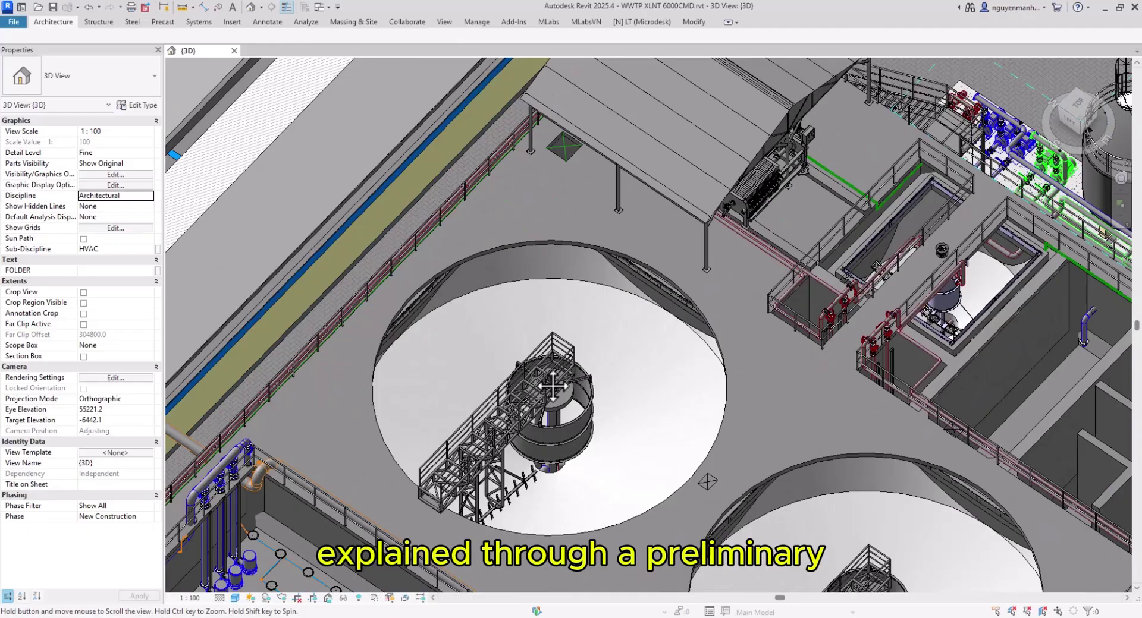
{"action": "scroll", "coordinate": [648, 380], "scroll_direction": "up", "scroll_amount": 5}
{"action": "scroll", "coordinate": [544, 302], "scroll_direction": "down", "scroll_amount": 5}
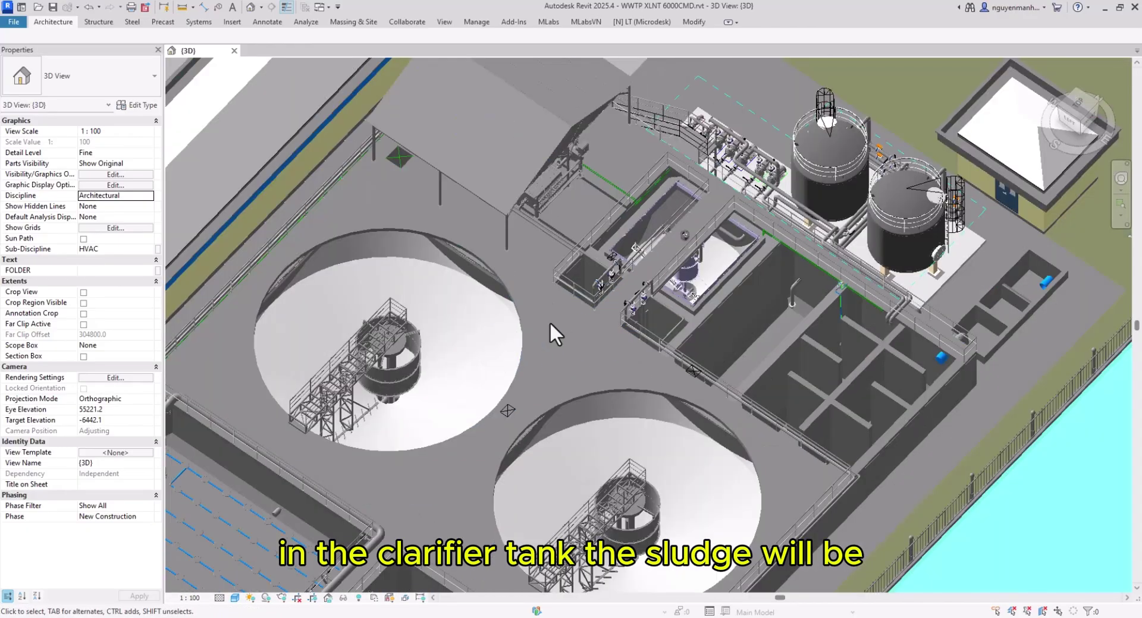
{"action": "scroll", "coordinate": [556, 328], "scroll_direction": "up", "scroll_amount": 2}
{"action": "middle_click_drag", "start_coordinate": [584, 333], "coordinate": [610, 305]}
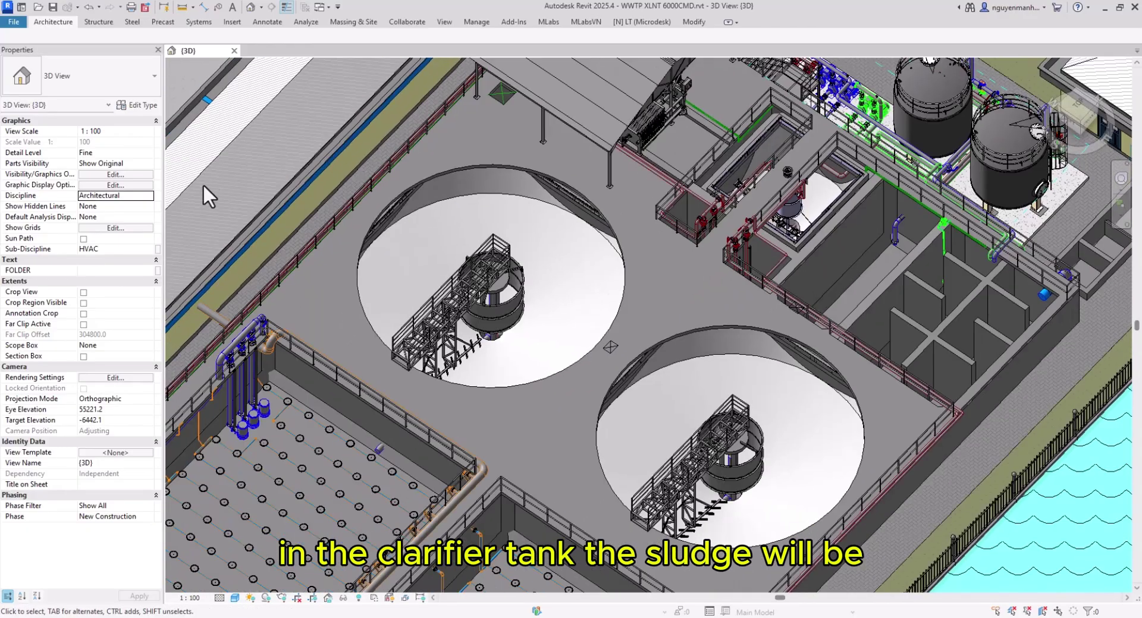
Set the view's Discipline to Mechanical and examine the sludge pipes and submersible sludge pumps serving the two biological clarifiers.
{"action": "left_click", "coordinate": [146, 195]}
{"action": "left_click", "coordinate": [113, 224]}
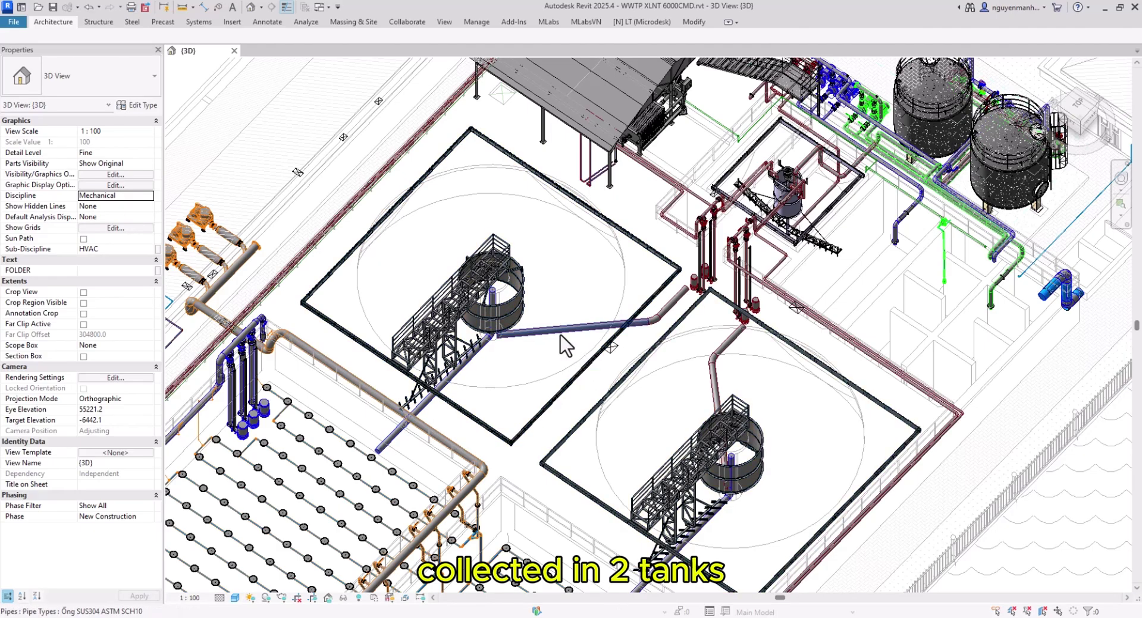
{"action": "scroll", "coordinate": [763, 259], "scroll_direction": "up", "scroll_amount": 5}
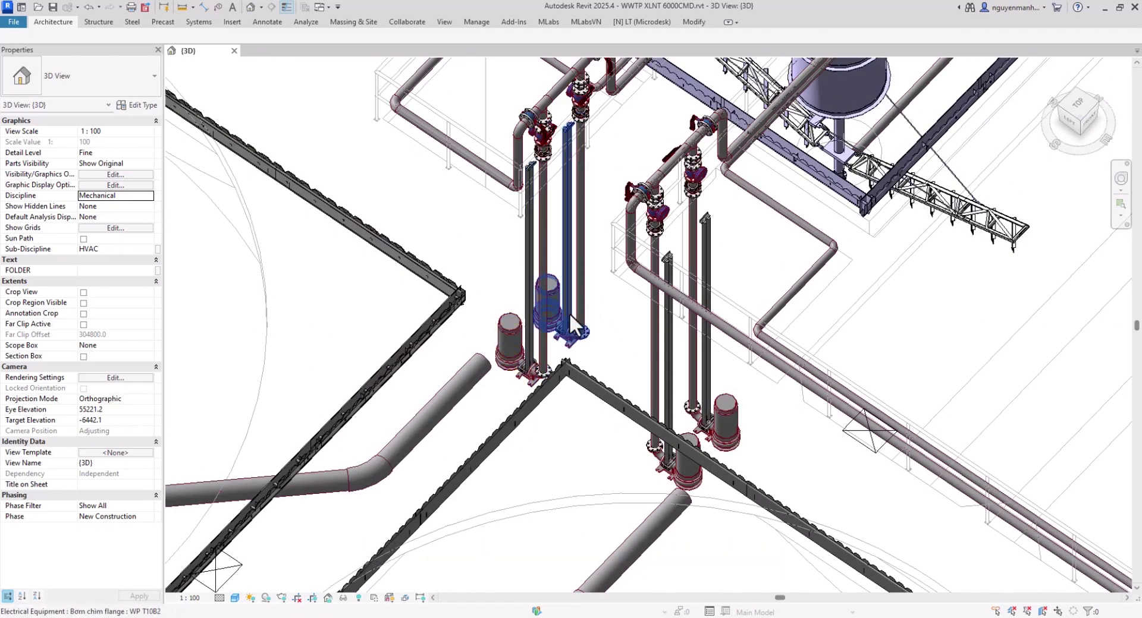
Follow the sludge pipes from the submersible pumps to the sludge thickener, and set the view's Discipline to Architectural.
{"action": "scroll", "coordinate": [569, 312], "scroll_direction": "down", "scroll_amount": 3}
{"action": "middle_click_drag", "start_coordinate": [631, 272], "coordinate": [523, 485]}
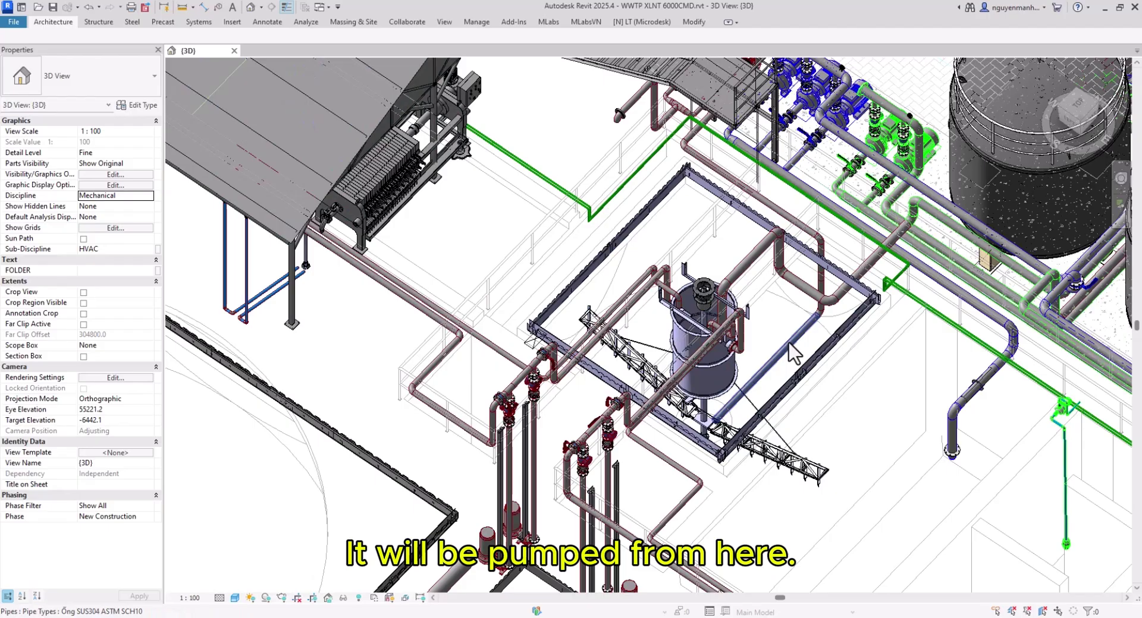
{"action": "middle_click_drag", "start_coordinate": [718, 455], "coordinate": [690, 392]}
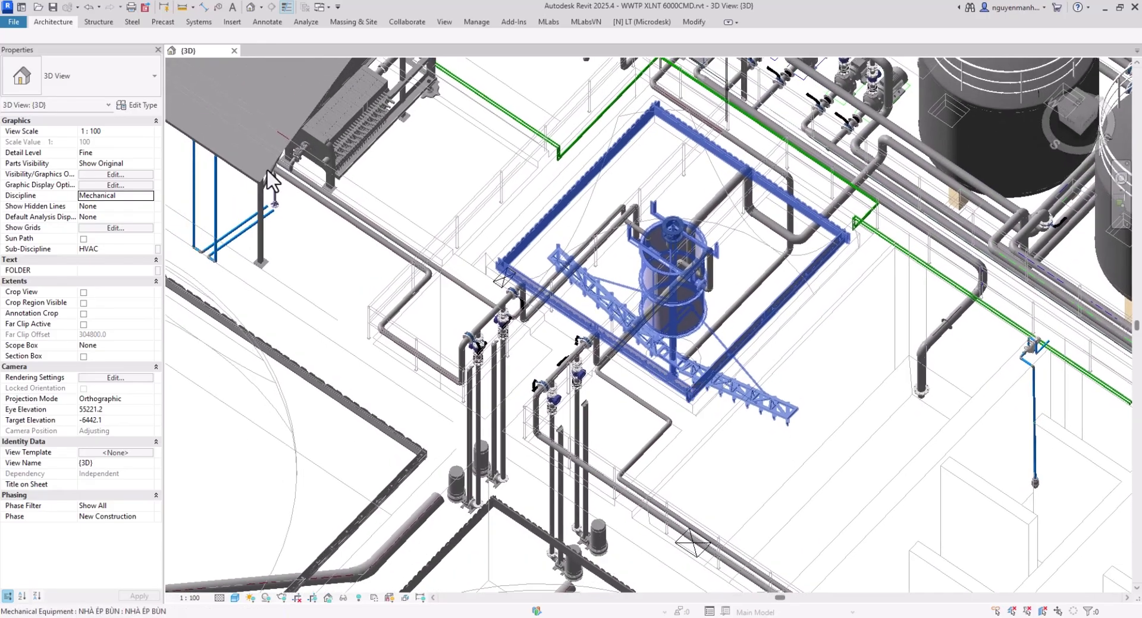
{"action": "left_click", "coordinate": [147, 196]}
{"action": "left_click", "coordinate": [138, 206]}
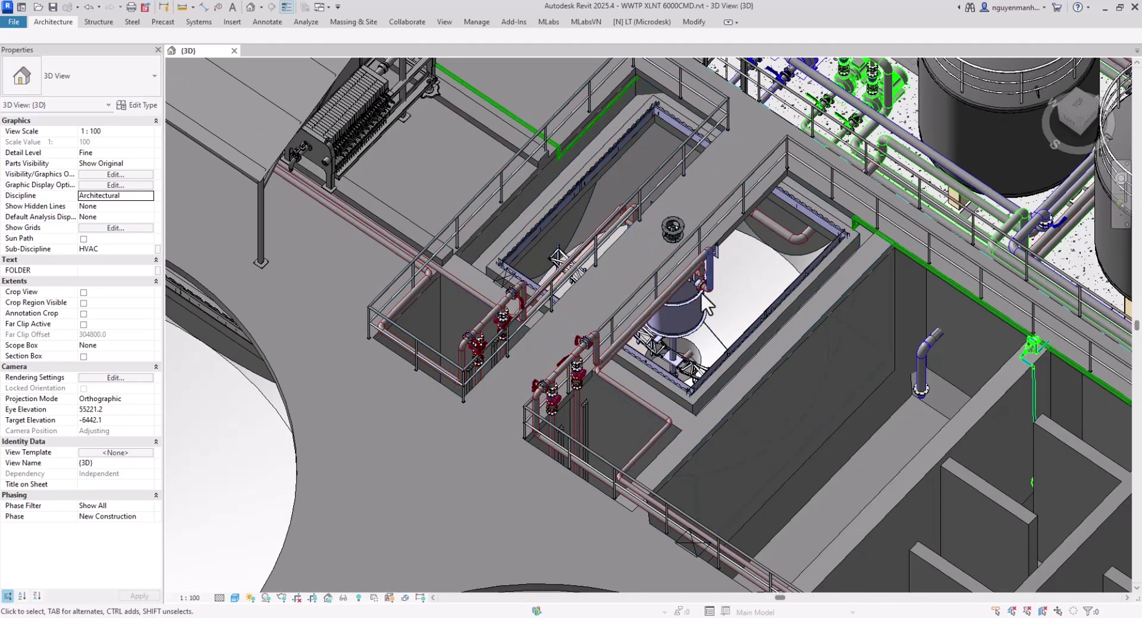
Orbit around to the plant's front side and examine the filter press under the open-sided roofed shelter.
{"action": "scroll", "coordinate": [736, 323], "scroll_direction": "down", "scroll_amount": 3}
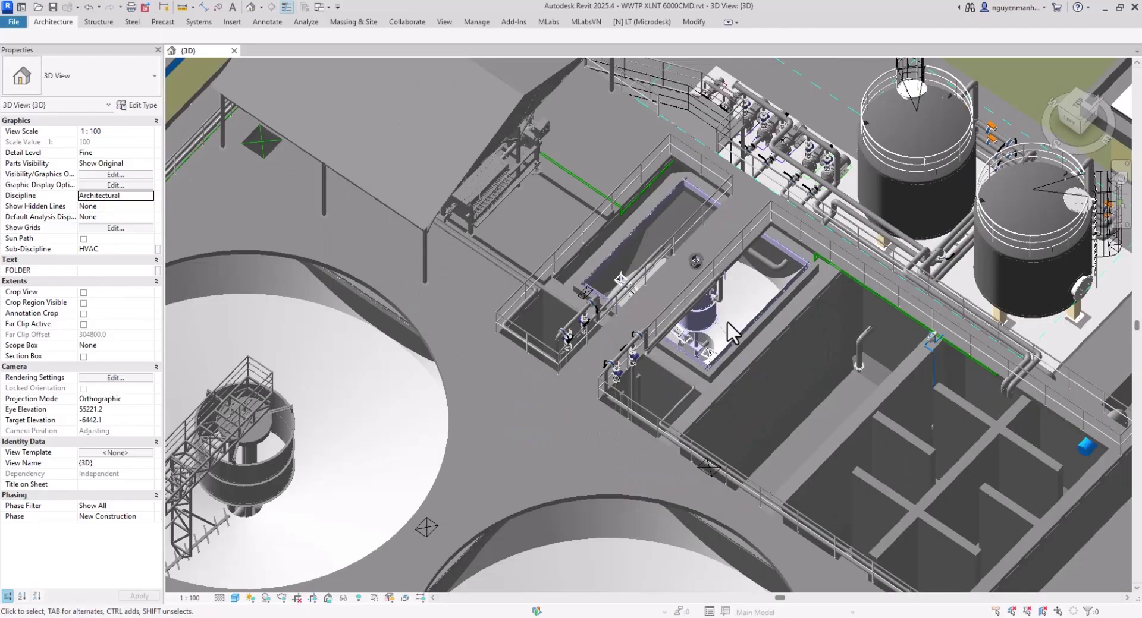
{"action": "middle_click_drag", "start_coordinate": [724, 322], "coordinate": [422, 292], "text": "shift"}
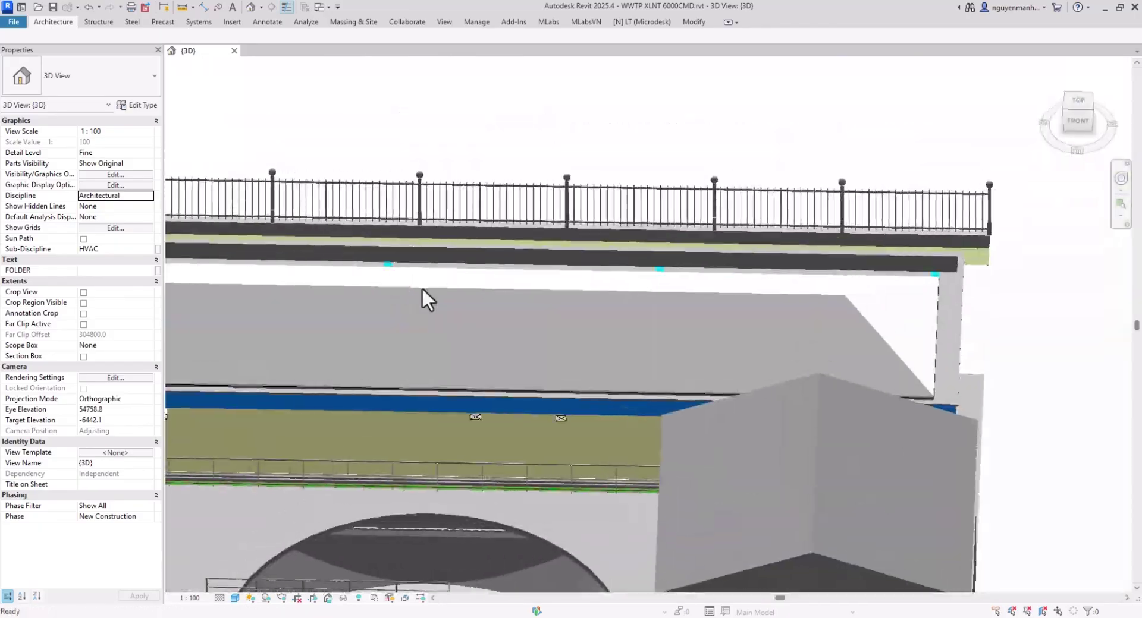
{"action": "middle_click_drag", "start_coordinate": [672, 425], "coordinate": [476, 53]}
{"action": "middle_click_drag", "start_coordinate": [648, 309], "coordinate": [625, 255], "text": "shift"}
{"action": "scroll", "coordinate": [778, 471], "scroll_direction": "up", "scroll_amount": 2}
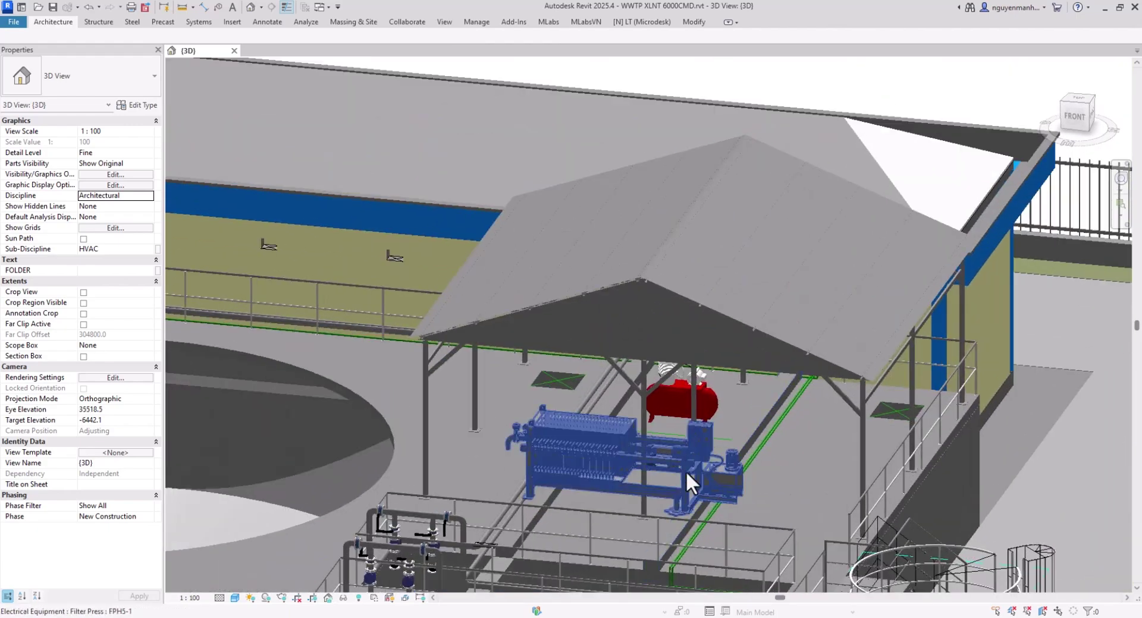
{"action": "scroll", "coordinate": [692, 476], "scroll_direction": "down", "scroll_amount": 1}
{"action": "scroll", "coordinate": [732, 464], "scroll_direction": "down", "scroll_amount": 2}
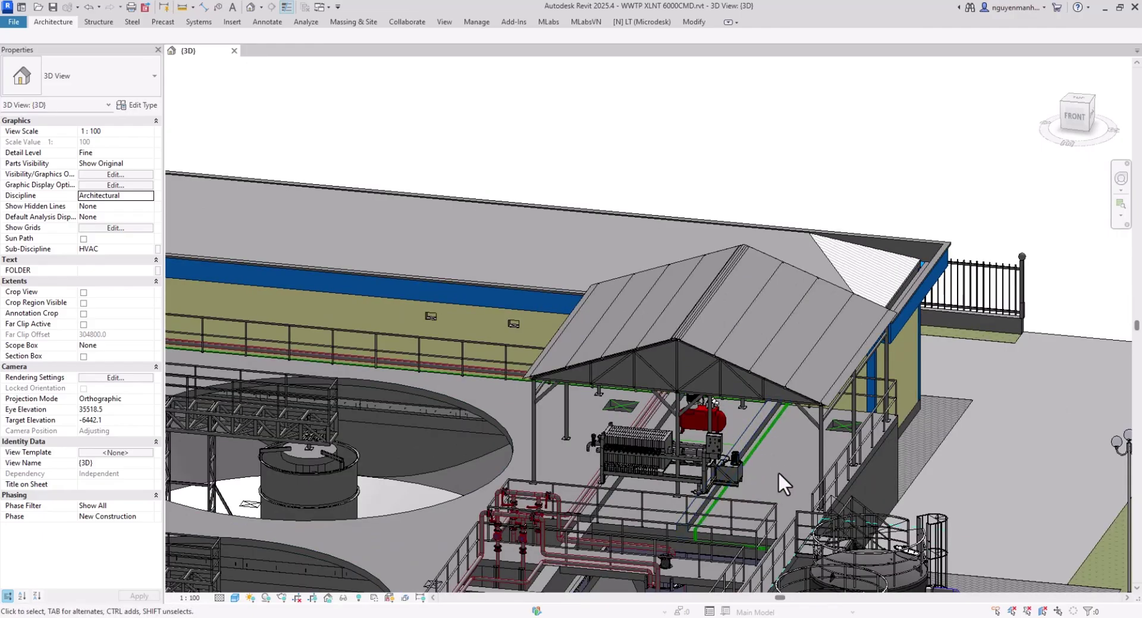
{"action": "middle_click_drag", "start_coordinate": [763, 490], "coordinate": [710, 246]}
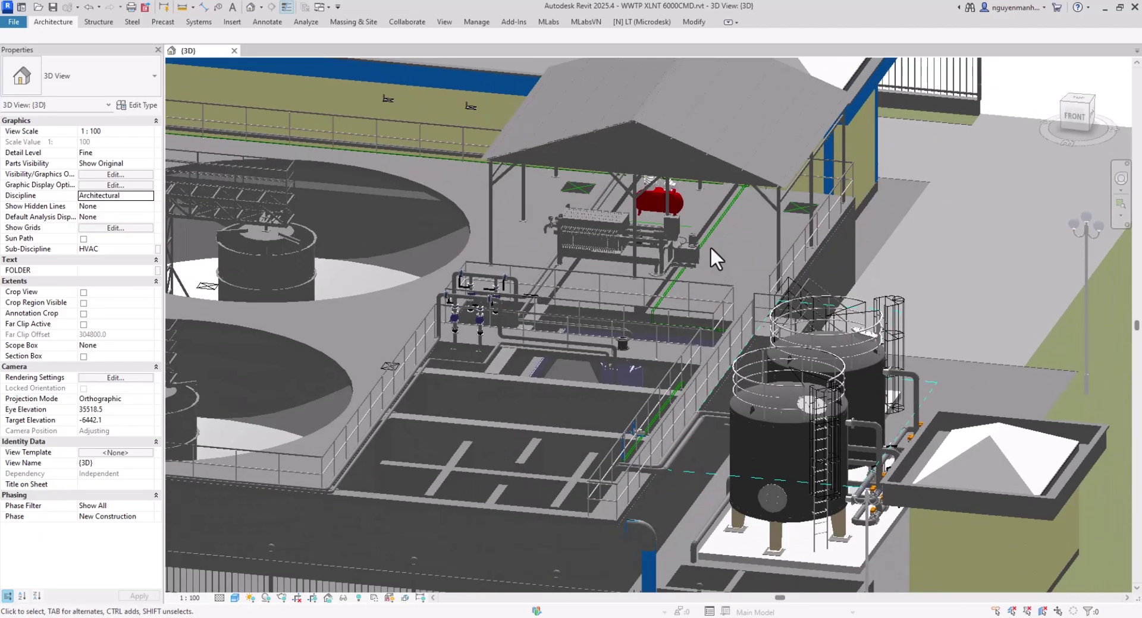
Examine the open tanks beside the clarifiers from above, along with the two pressure filter tanks and their pump row.
{"action": "scroll", "coordinate": [692, 296], "scroll_direction": "down", "scroll_amount": 3}
{"action": "middle_click_drag", "start_coordinate": [694, 300], "coordinate": [740, 99], "text": "shift"}
{"action": "scroll", "coordinate": [433, 387], "scroll_direction": "up", "scroll_amount": 5}
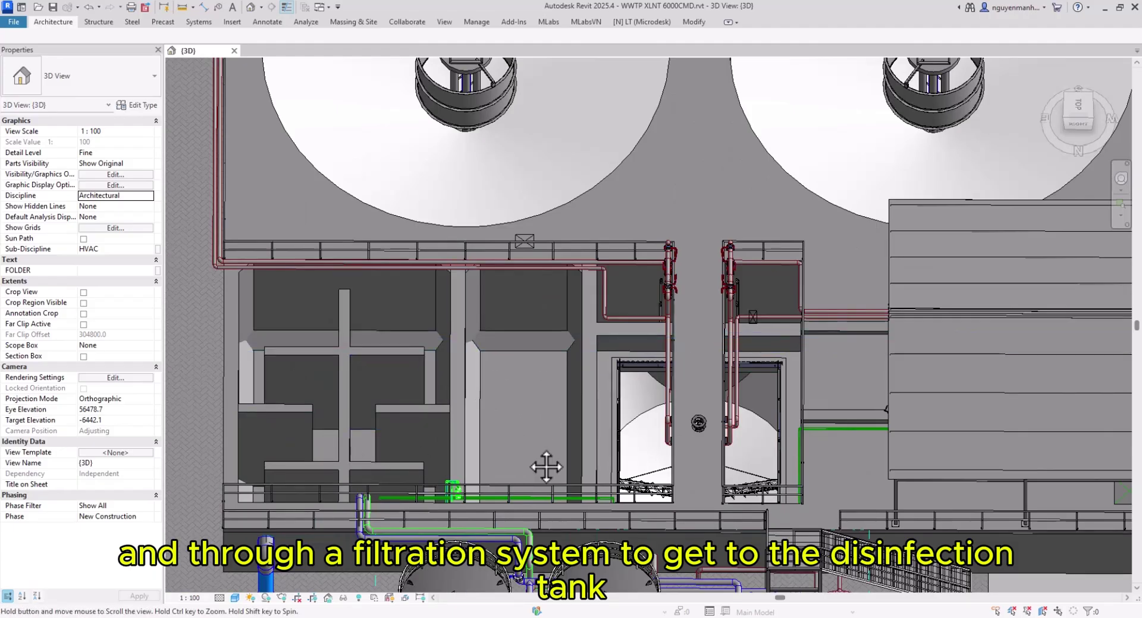
{"action": "middle_click_drag", "start_coordinate": [546, 467], "coordinate": [750, 462], "text": "shift"}
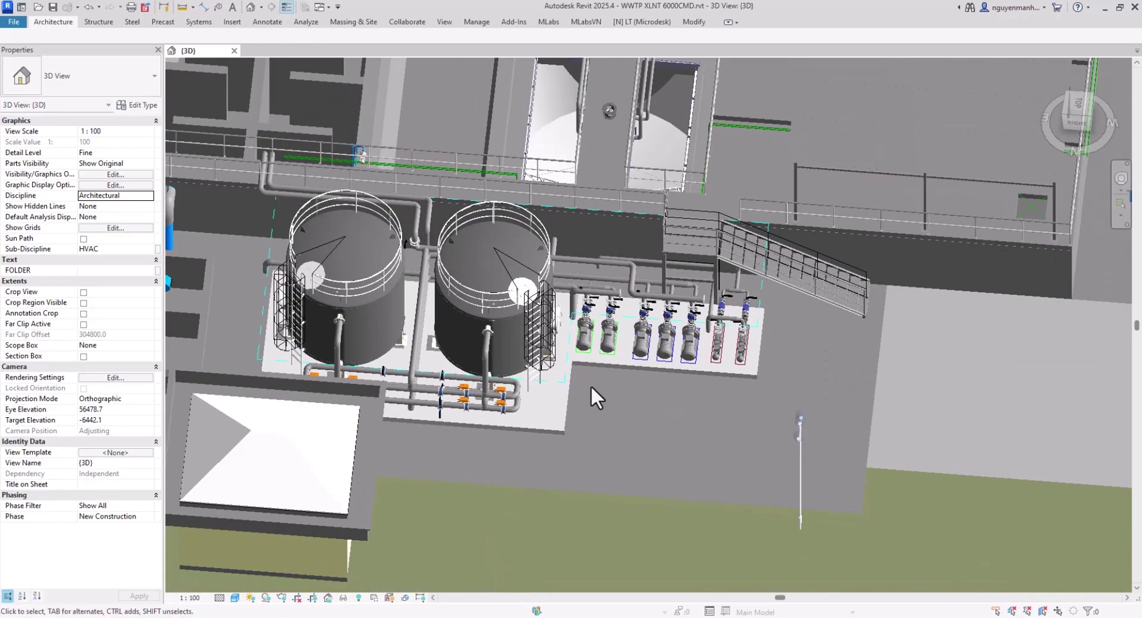
{"action": "middle_click_drag", "start_coordinate": [590, 385], "coordinate": [667, 474], "text": "shift"}
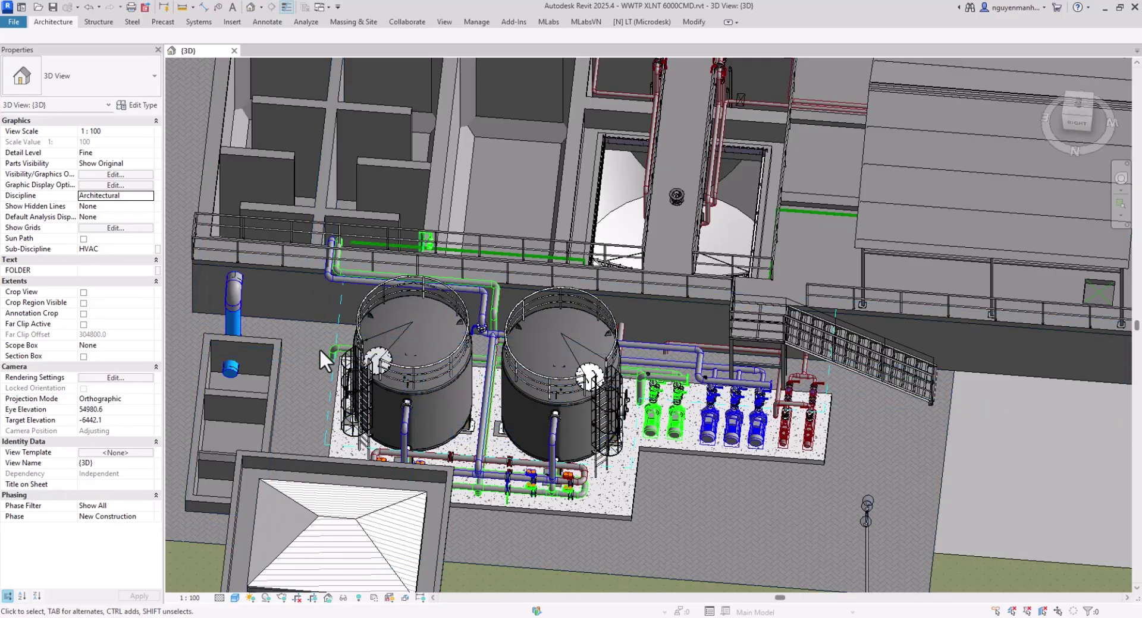
{"action": "middle_click_drag", "start_coordinate": [323, 354], "coordinate": [433, 348]}
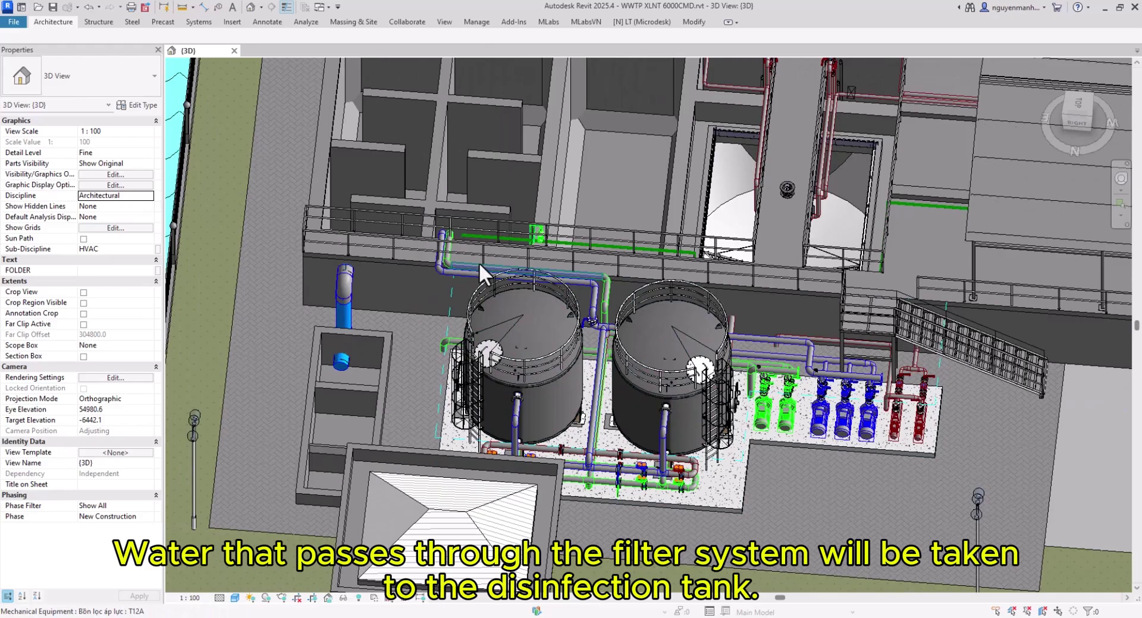
Examine the disinfection tank beside the pressure filters and the small hip-roofed building in front of it.
{"action": "scroll", "coordinate": [433, 319], "scroll_direction": "down", "scroll_amount": 2}
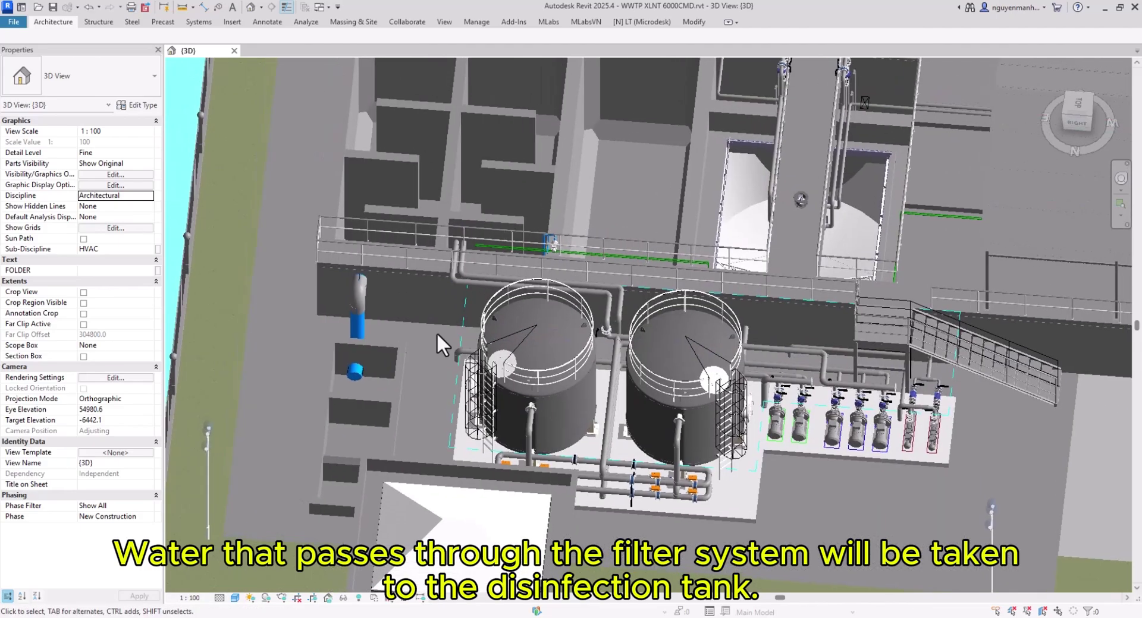
{"action": "scroll", "coordinate": [436, 334], "scroll_direction": "up", "scroll_amount": 2}
{"action": "middle_click_drag", "start_coordinate": [434, 338], "coordinate": [501, 364], "text": "shift"}
{"action": "middle_click_drag", "start_coordinate": [638, 467], "coordinate": [536, 334]}
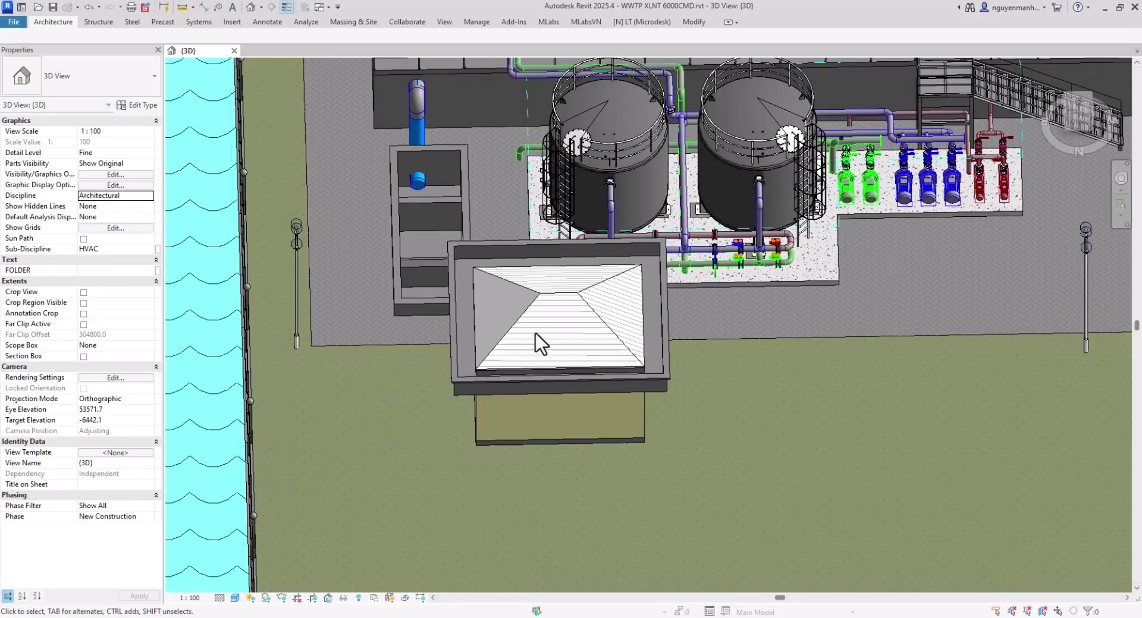
{"action": "scroll", "coordinate": [537, 334], "scroll_direction": "down", "scroll_amount": 2}
{"action": "middle_click_drag", "start_coordinate": [595, 358], "coordinate": [471, 380], "text": "shift"}
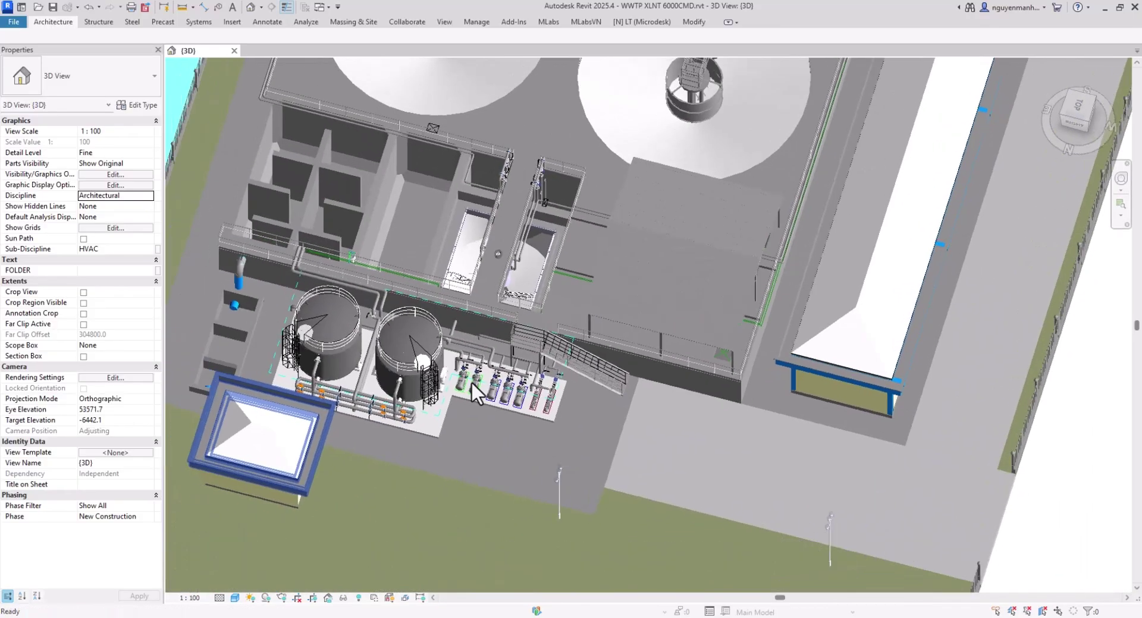
Examine the valves, connecting pipes and colour-coded pumps of the two pressure filter tanks up close.
{"action": "scroll", "coordinate": [464, 345], "scroll_direction": "up", "scroll_amount": 4}
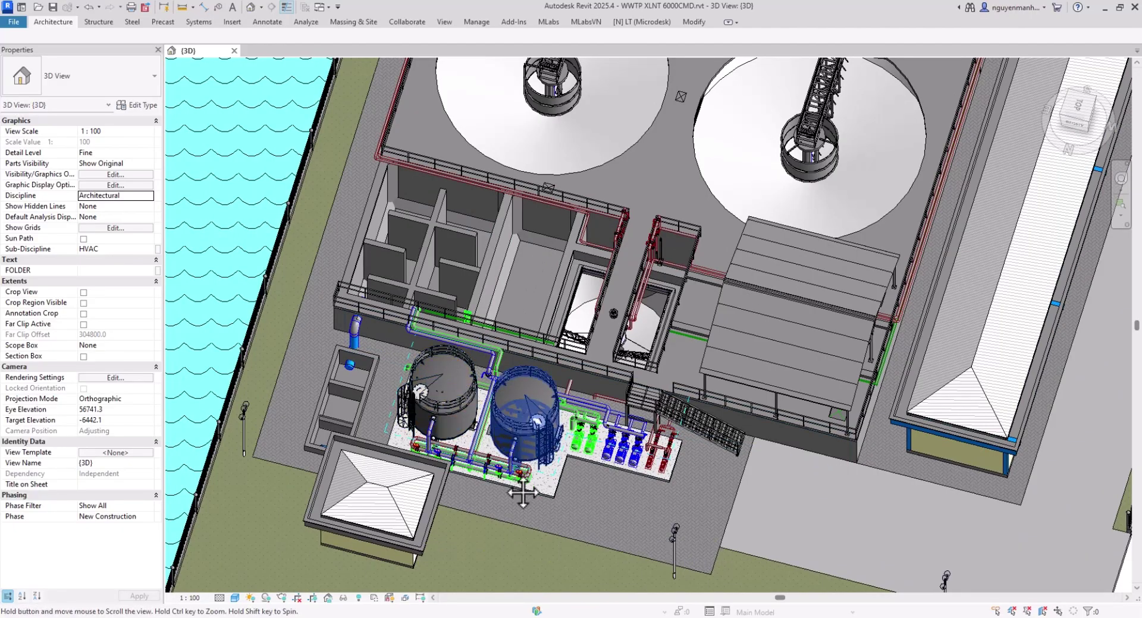
{"action": "middle_click_drag", "start_coordinate": [523, 492], "coordinate": [534, 360], "text": "shift"}
{"action": "scroll", "coordinate": [570, 269], "scroll_direction": "up", "scroll_amount": 1}
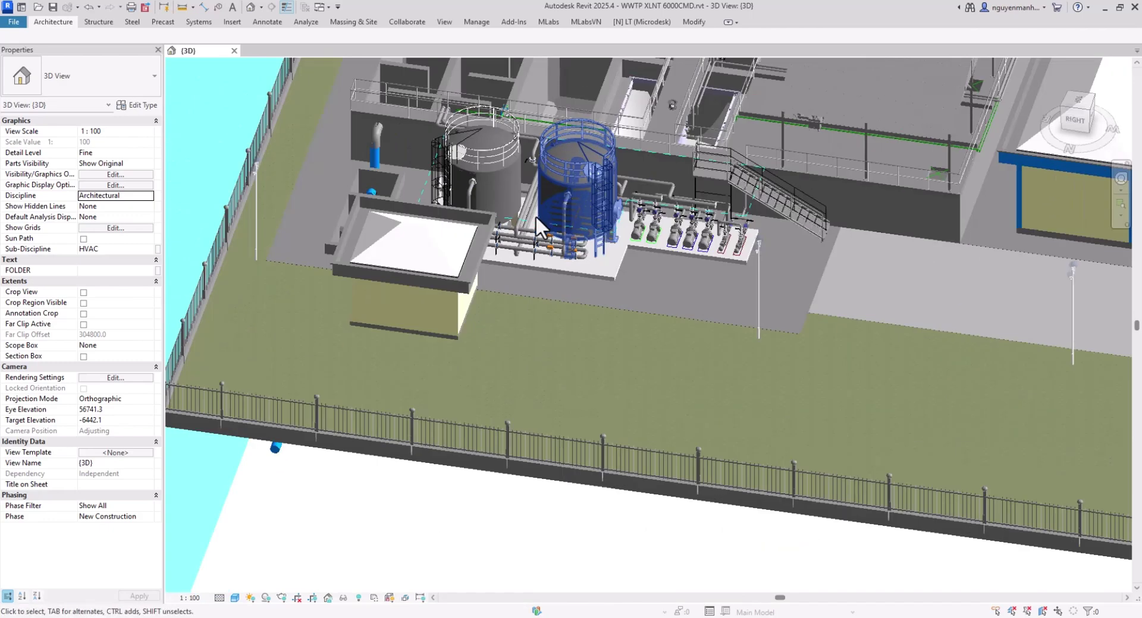
{"action": "scroll", "coordinate": [535, 215], "scroll_direction": "up", "scroll_amount": 3}
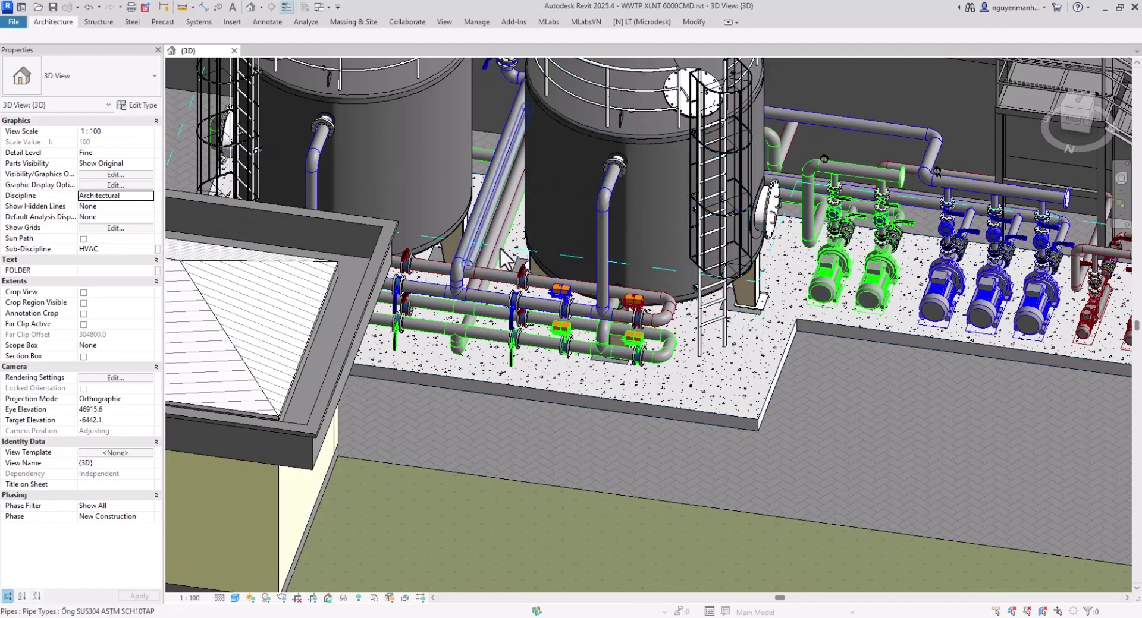
{"action": "scroll", "coordinate": [516, 222], "scroll_direction": "down", "scroll_amount": 1}
{"action": "middle_click_drag", "start_coordinate": [509, 159], "coordinate": [539, 267], "text": "shift"}
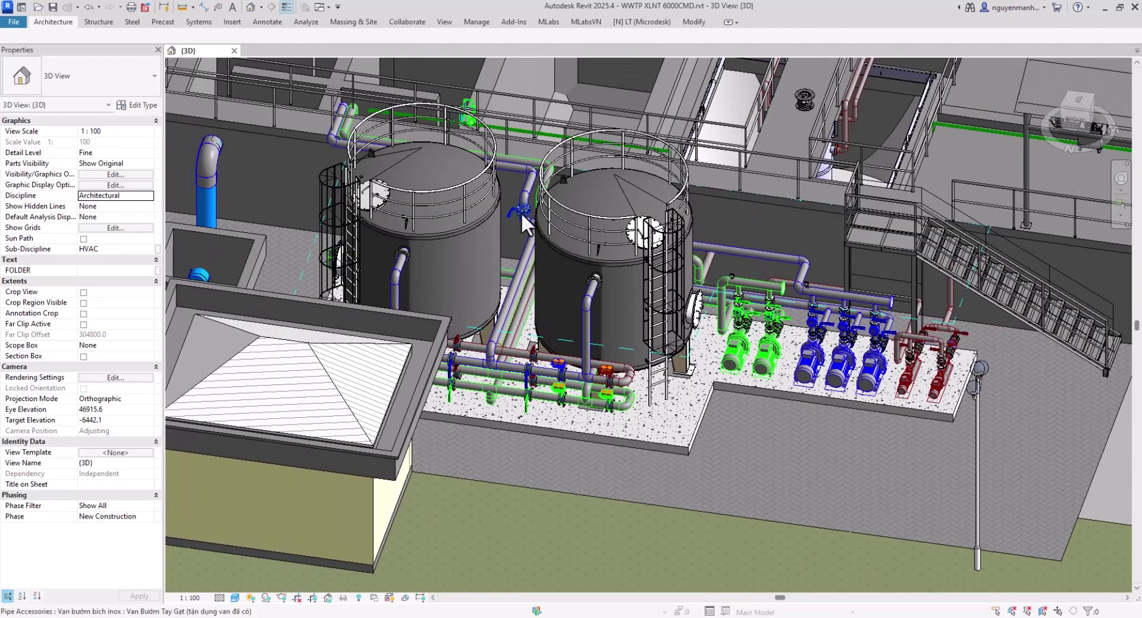
{"action": "middle_click_drag", "start_coordinate": [521, 212], "coordinate": [527, 285], "text": "shift"}
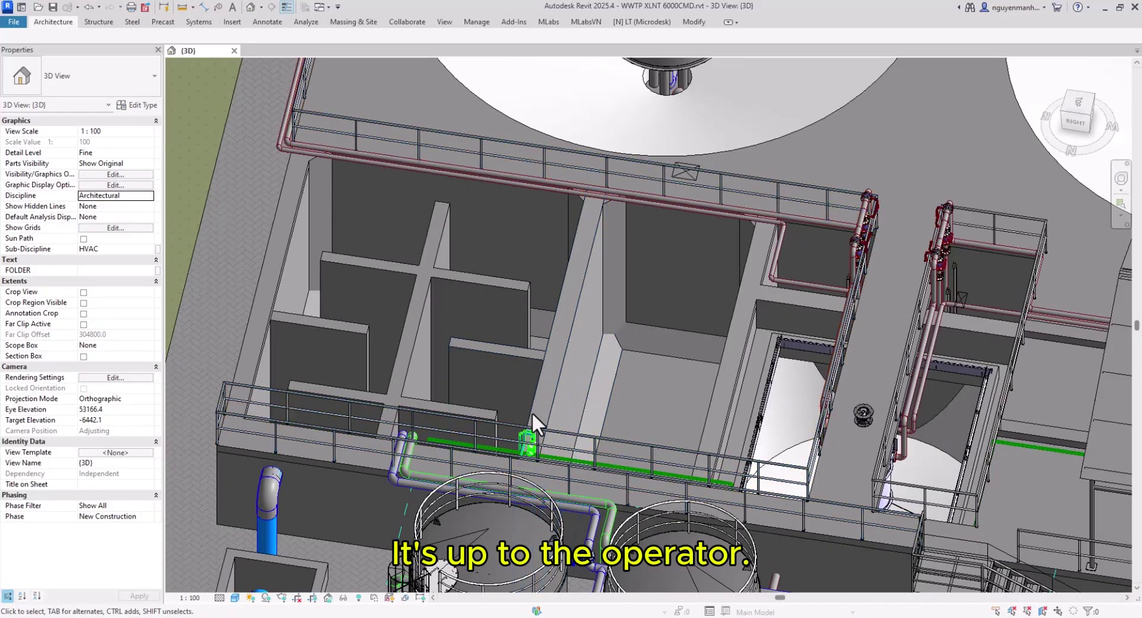
Move to the long operator building and set the view's Discipline to Mechanical to examine its blowers and dosing pumps.
{"action": "middle_click_drag", "start_coordinate": [473, 361], "coordinate": [546, 183]}
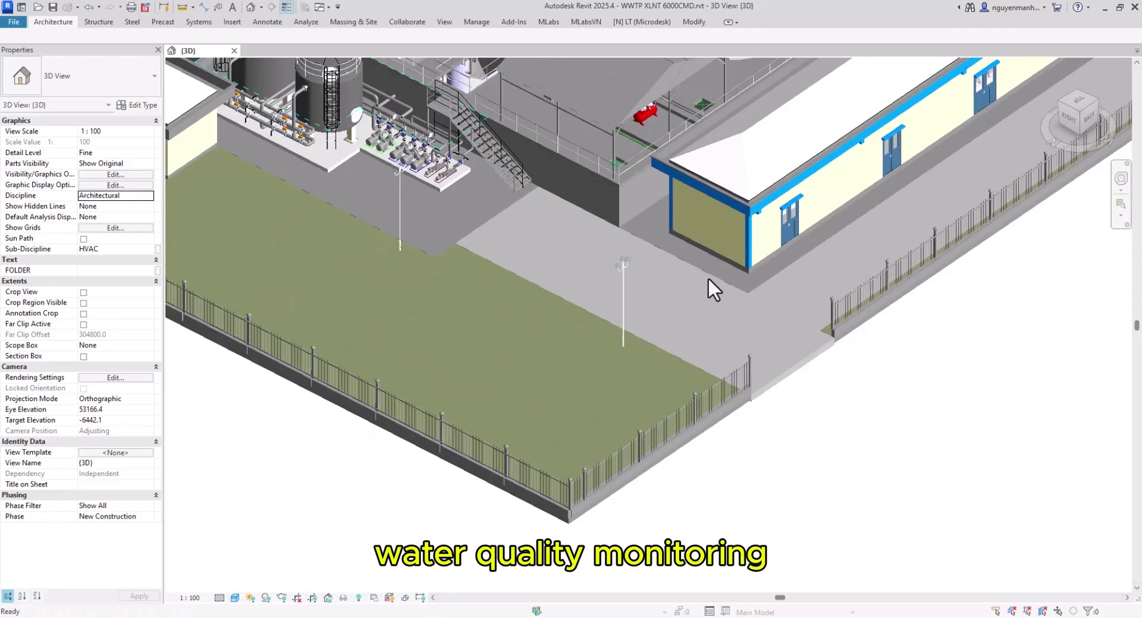
{"action": "middle_click_drag", "start_coordinate": [725, 372], "coordinate": [689, 481]}
{"action": "middle_click_drag", "start_coordinate": [791, 424], "coordinate": [728, 564]}
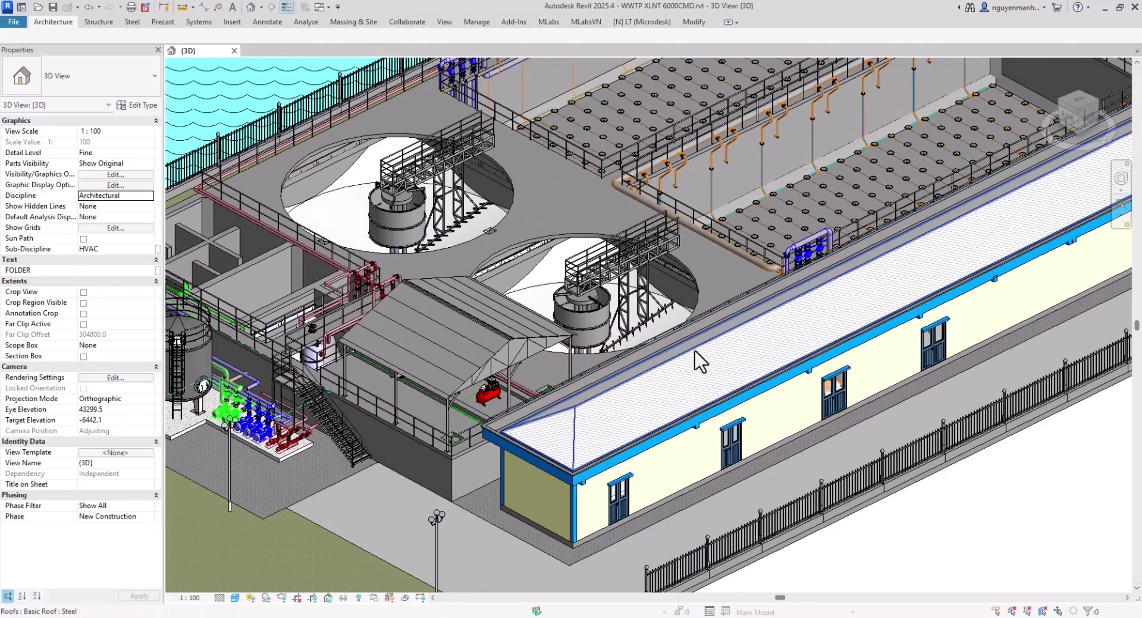
{"action": "key", "text": "Escape"}
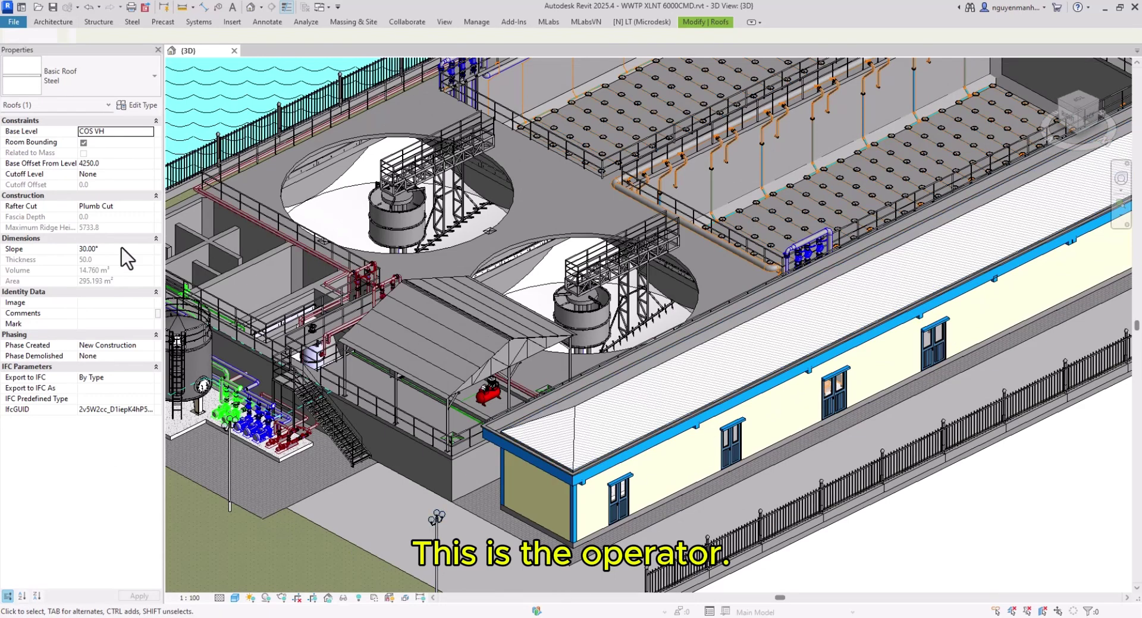
{"action": "left_click", "coordinate": [148, 197]}
{"action": "left_click", "coordinate": [111, 223]}
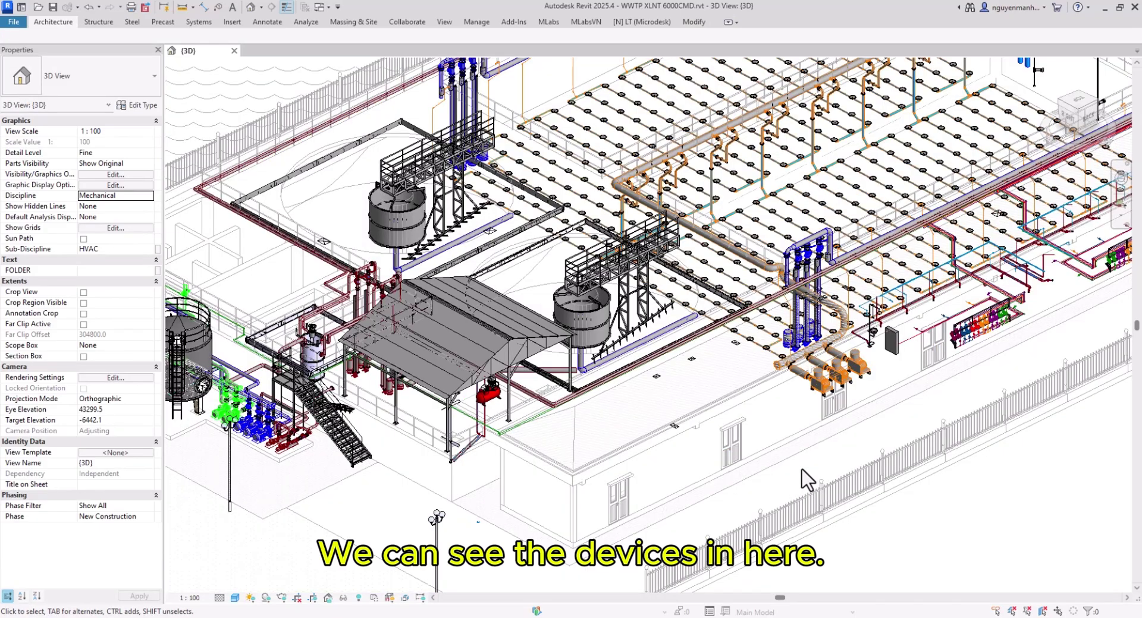
{"action": "middle_click_drag", "start_coordinate": [775, 544], "coordinate": [717, 569]}
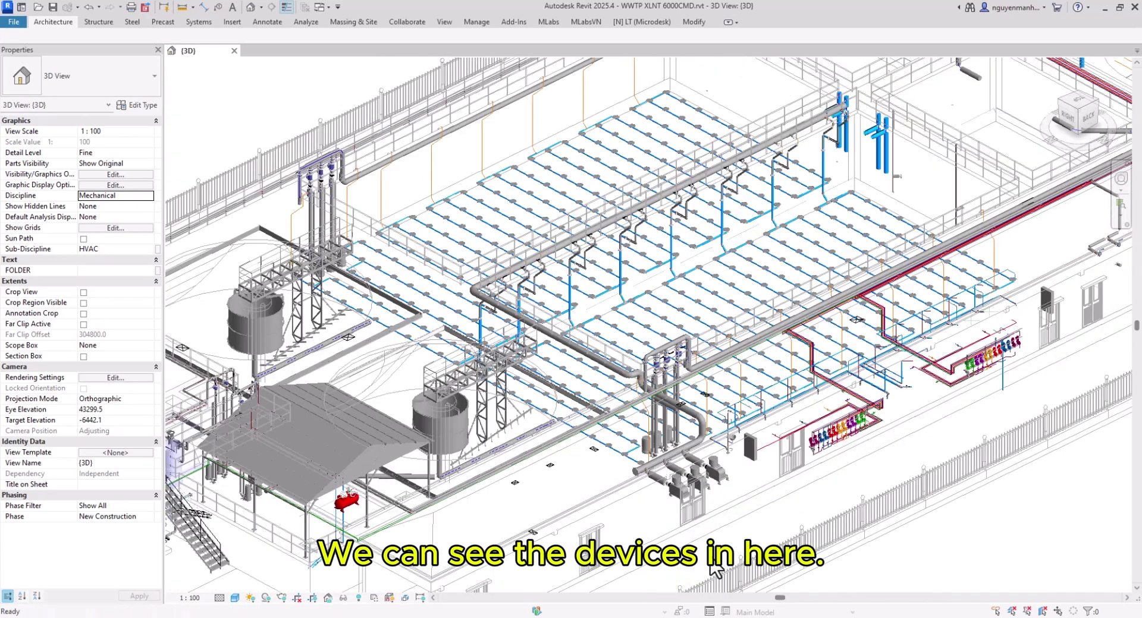
{"action": "middle_click_drag", "start_coordinate": [815, 487], "coordinate": [693, 556]}
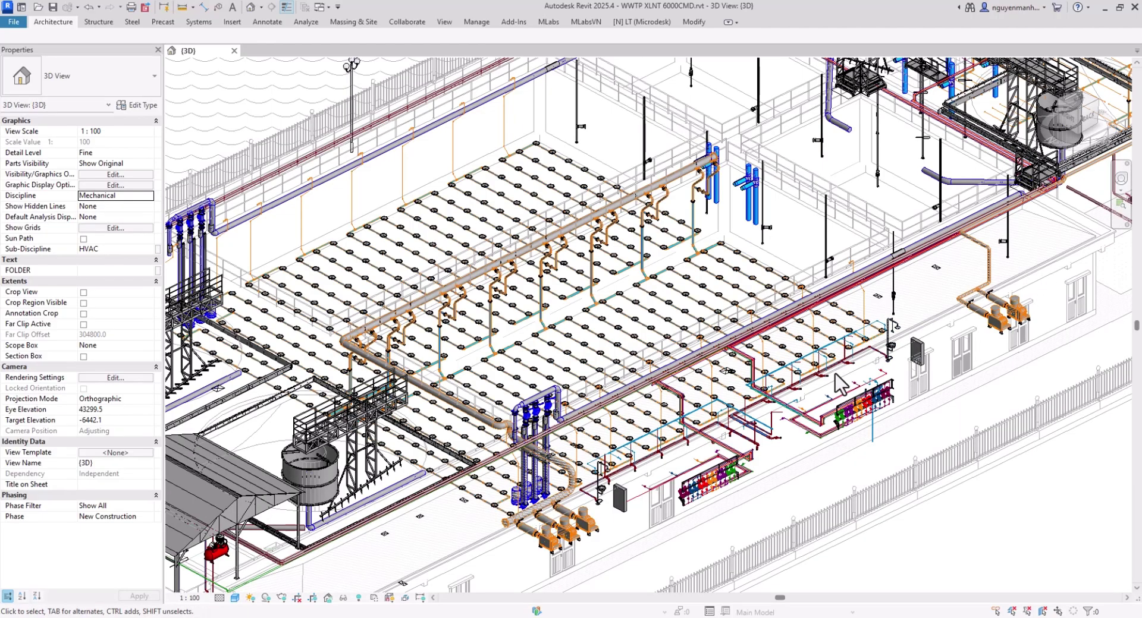
Set the view's Discipline to Architectural and temporarily hide the operator building's steel roof and the Seno generic model beneath it.
{"action": "left_click", "coordinate": [149, 196]}
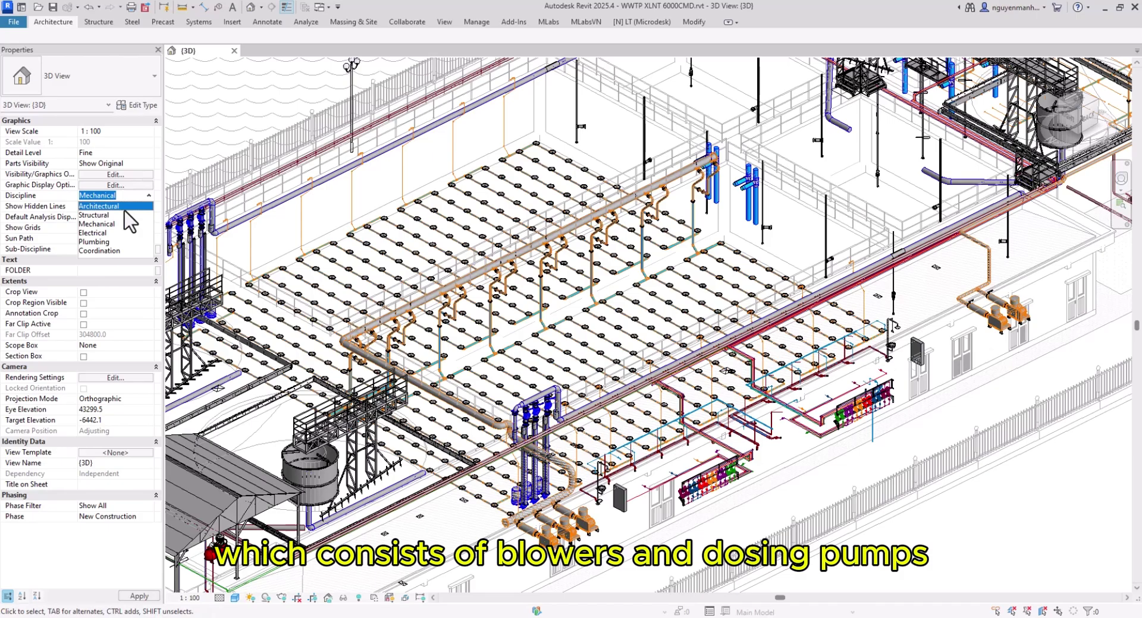
{"action": "left_click", "coordinate": [122, 207]}
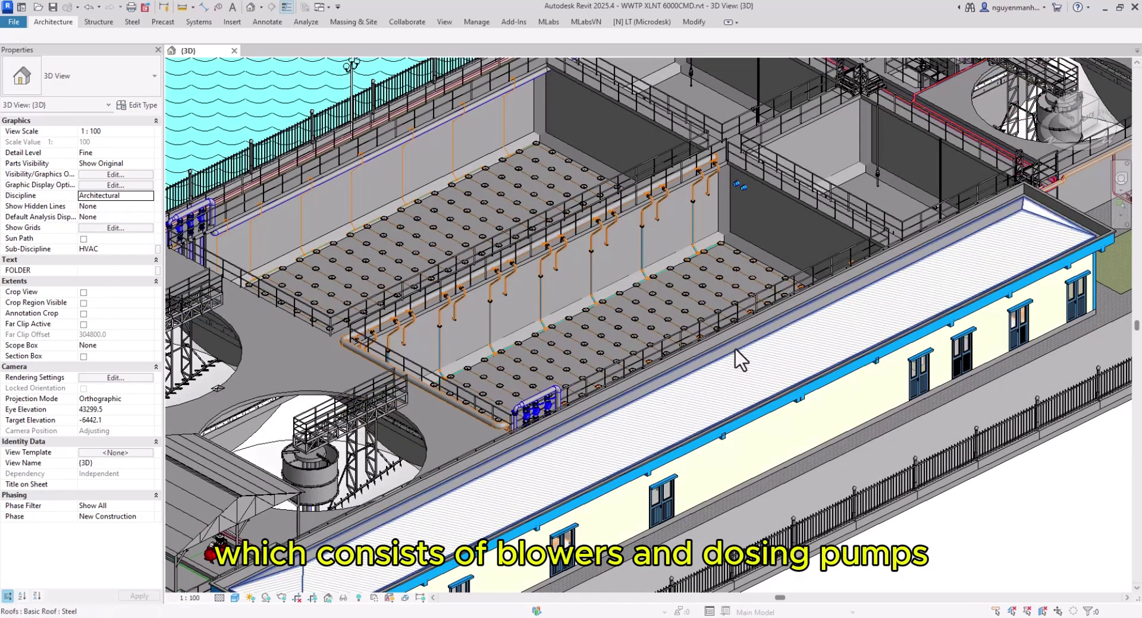
{"action": "left_click", "coordinate": [735, 348]}
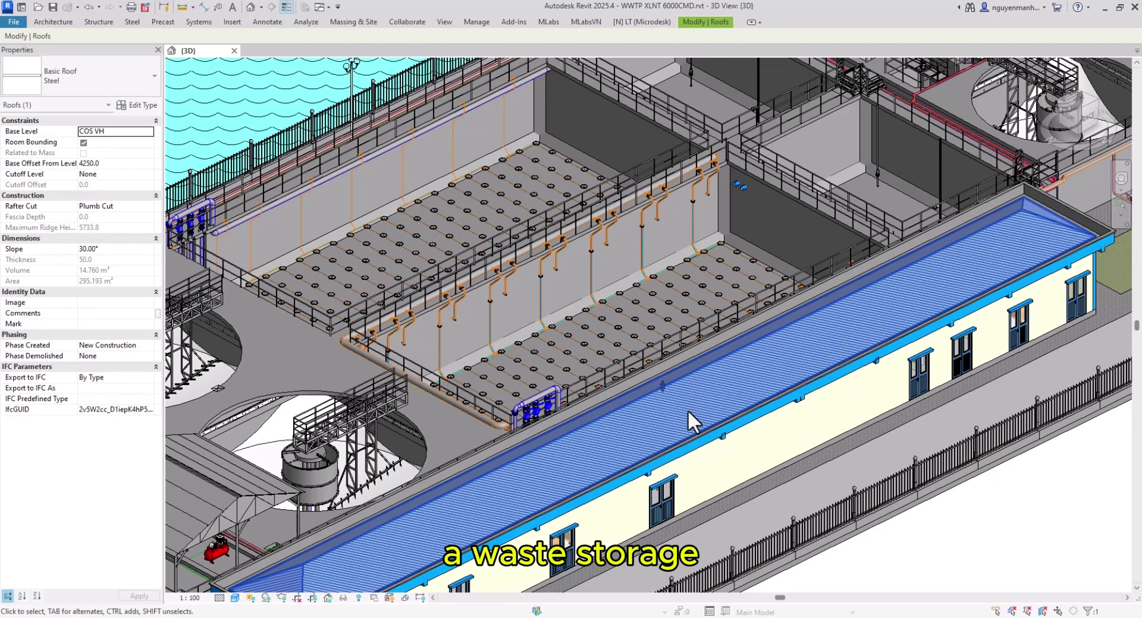
{"action": "key", "text": "h"}
{"action": "key", "text": "h"}
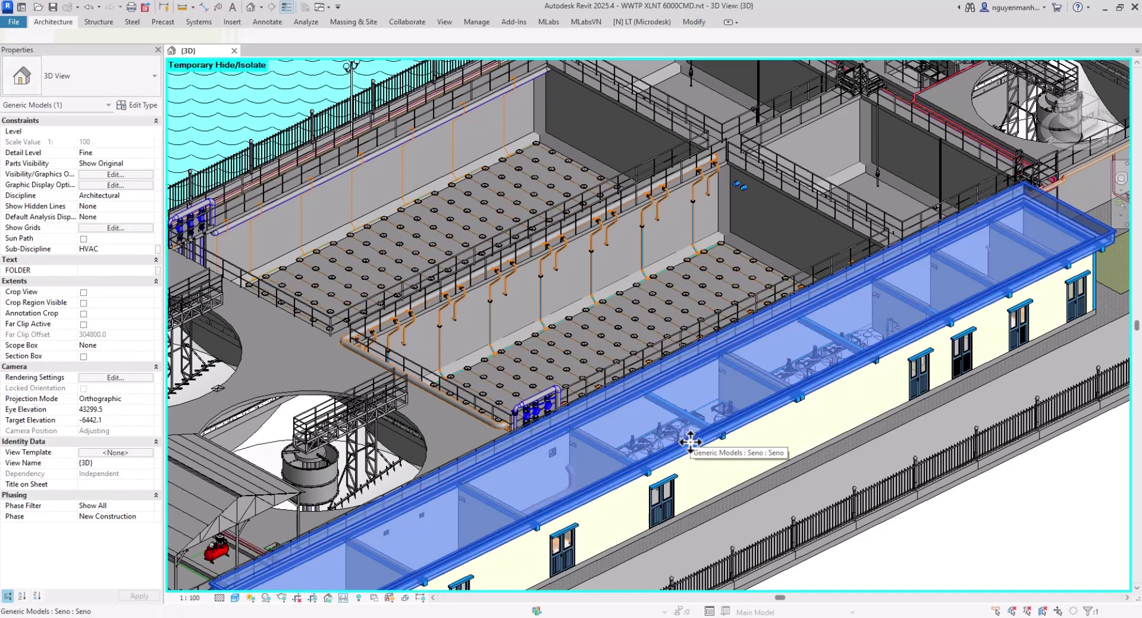
{"action": "left_click", "coordinate": [690, 442]}
{"action": "key", "text": "h"}
{"action": "key", "text": "h"}
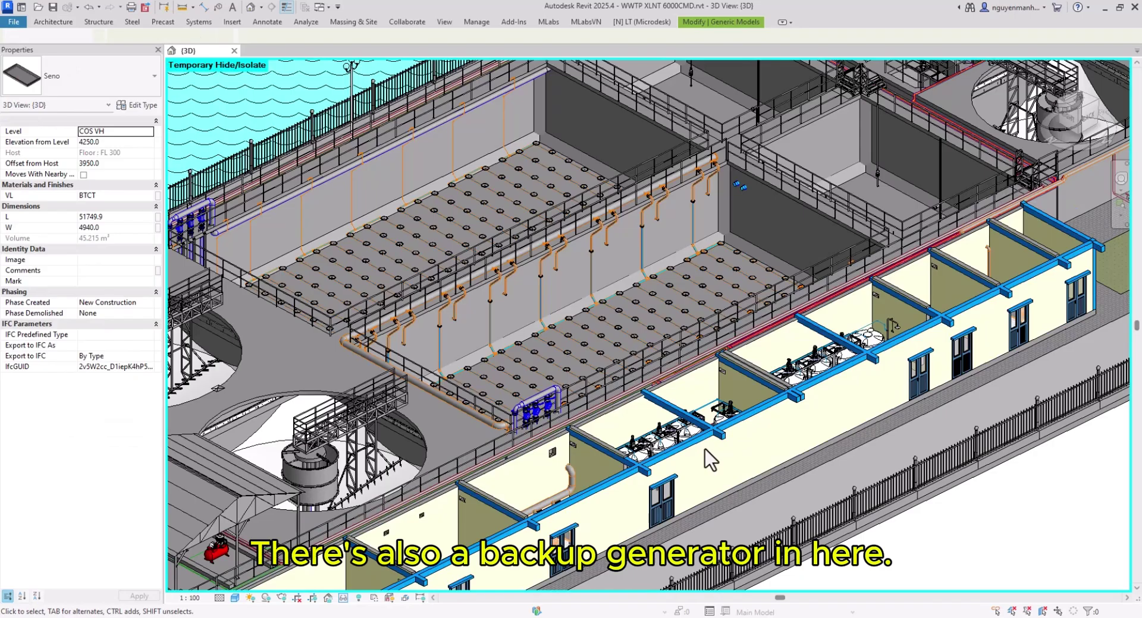
Look into the opened operator building from above and examine the blower room and the two rooms of chemical tanks.
{"action": "middle_click_drag", "start_coordinate": [756, 399], "coordinate": [711, 482]}
{"action": "middle_click_drag", "start_coordinate": [650, 334], "coordinate": [455, 166]}
{"action": "middle_click_drag", "start_coordinate": [505, 261], "coordinate": [650, 343], "text": "shift"}
{"action": "scroll", "coordinate": [569, 340], "scroll_direction": "up", "scroll_amount": 3}
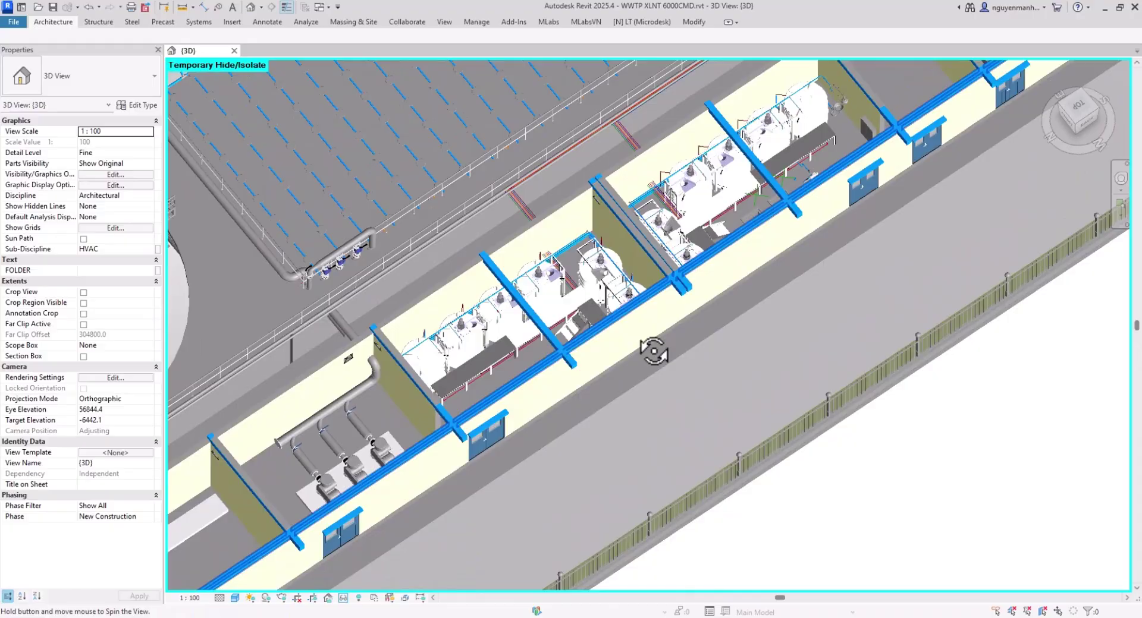
{"action": "scroll", "coordinate": [540, 280], "scroll_direction": "up", "scroll_amount": 3}
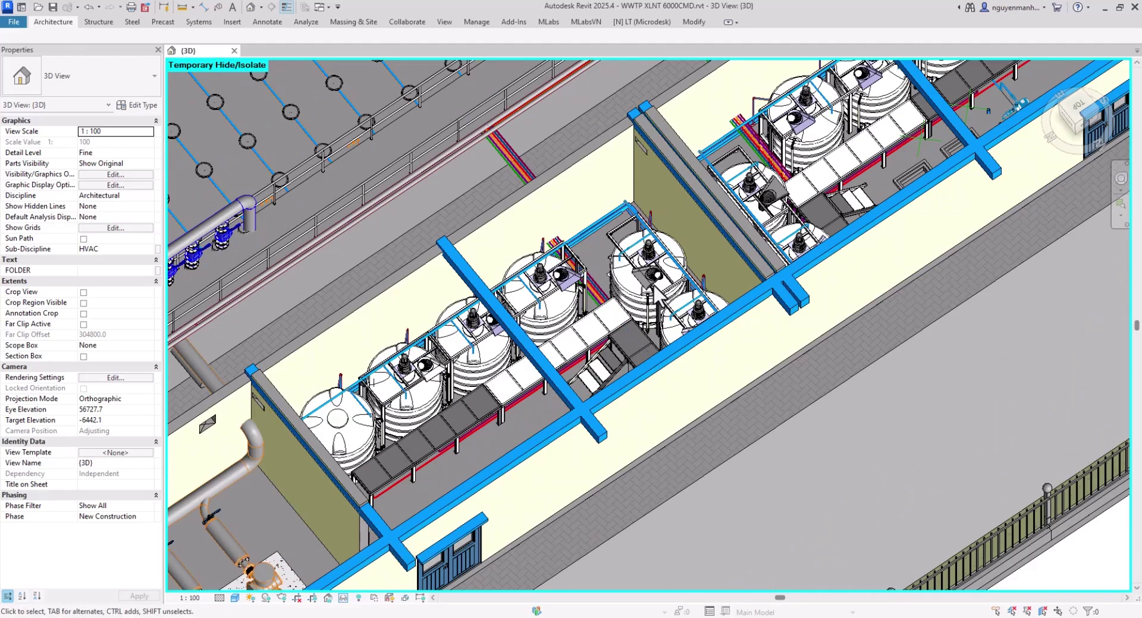
{"action": "scroll", "coordinate": [501, 383], "scroll_direction": "down", "scroll_amount": 1}
{"action": "middle_click_drag", "start_coordinate": [552, 418], "coordinate": [373, 538]}
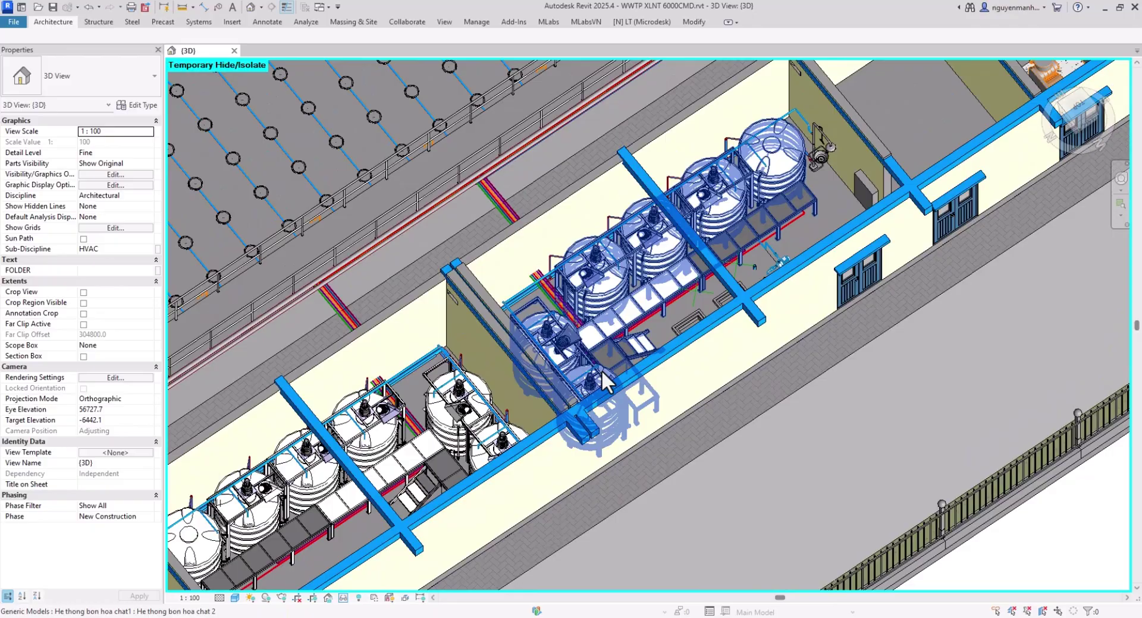
{"action": "middle_click_drag", "start_coordinate": [741, 345], "coordinate": [892, 291]}
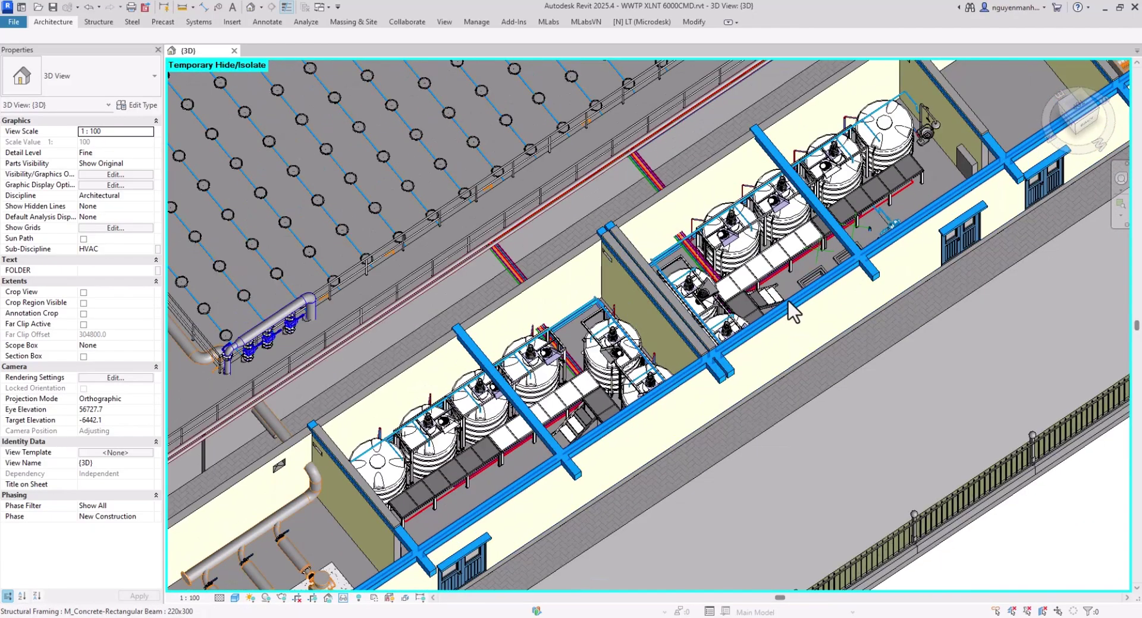
Examine the chemical tanks, their walkways and the dosing pump in the operator building's two tank rooms.
{"action": "middle_click_drag", "start_coordinate": [791, 307], "coordinate": [812, 331], "text": "shift"}
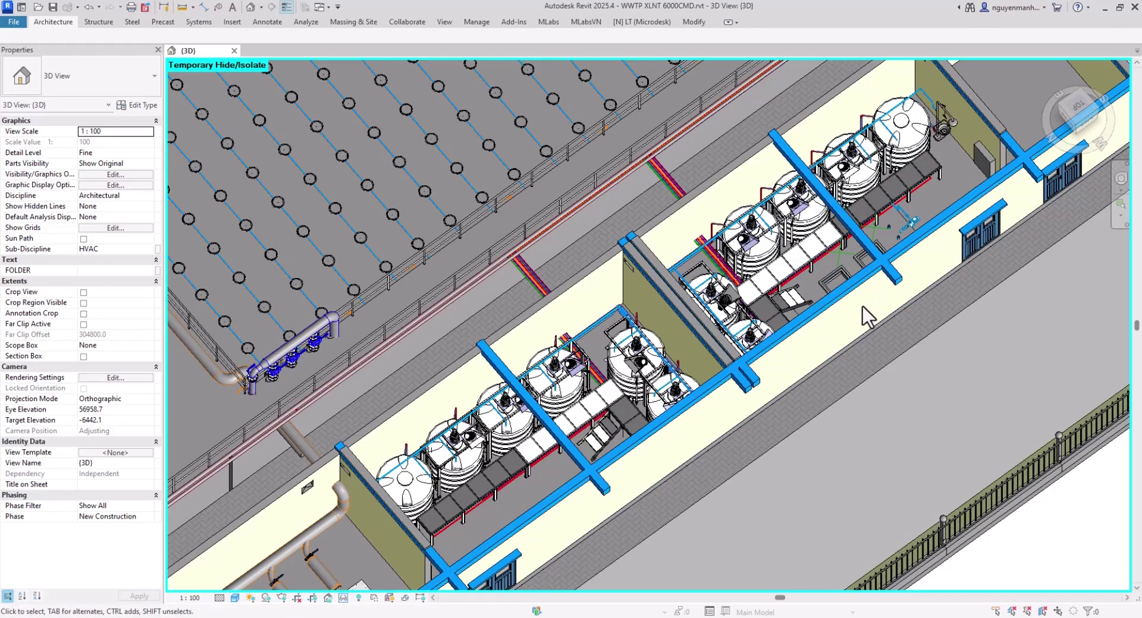
{"action": "scroll", "coordinate": [793, 219], "scroll_direction": "up", "scroll_amount": 1}
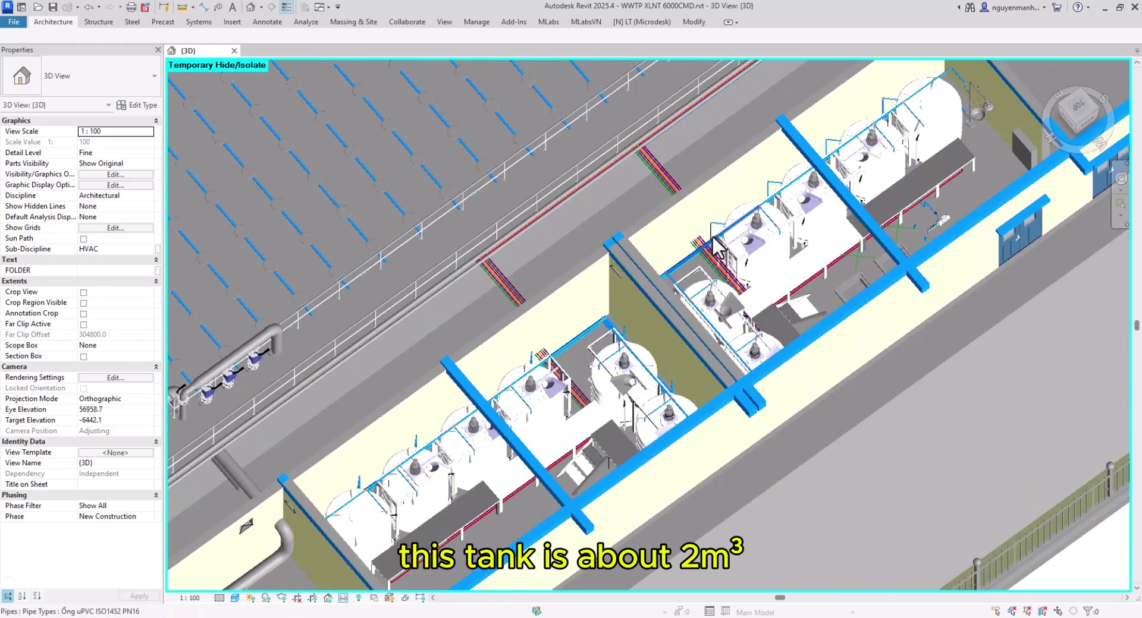
{"action": "middle_click_drag", "start_coordinate": [757, 310], "coordinate": [660, 413]}
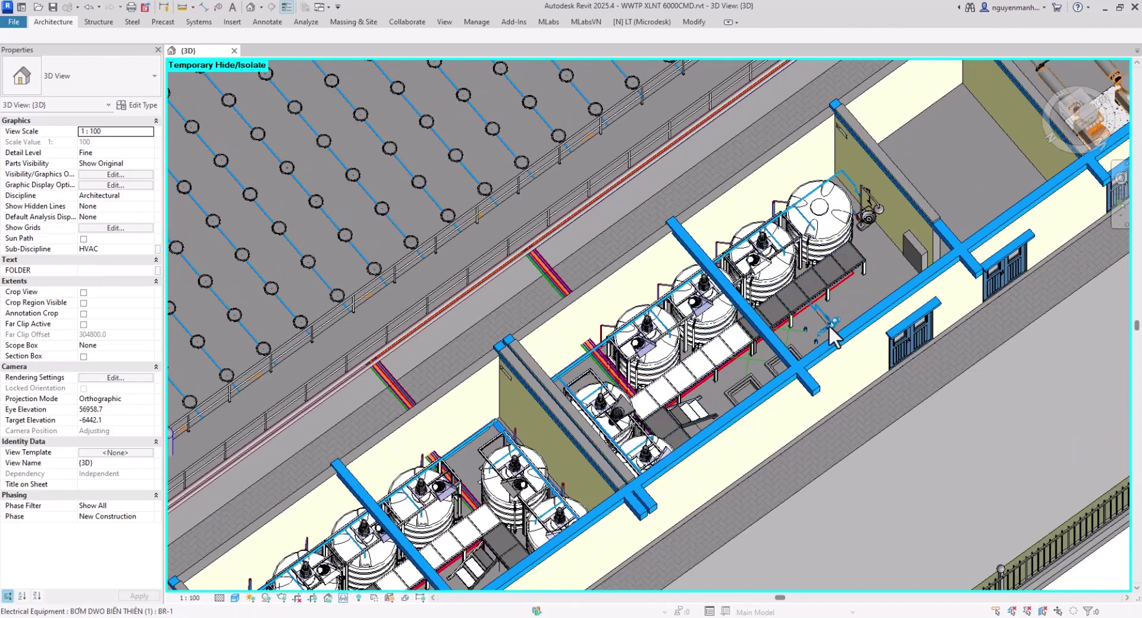
{"action": "middle_click_drag", "start_coordinate": [498, 370], "coordinate": [722, 356]}
Review the whole treatment plant site from the operator building side while the building's rooms are open.
{"action": "scroll", "coordinate": [699, 411], "scroll_direction": "down", "scroll_amount": 1}
{"action": "scroll", "coordinate": [698, 409], "scroll_direction": "down", "scroll_amount": 4}
{"action": "scroll", "coordinate": [700, 334], "scroll_direction": "down", "scroll_amount": 3}
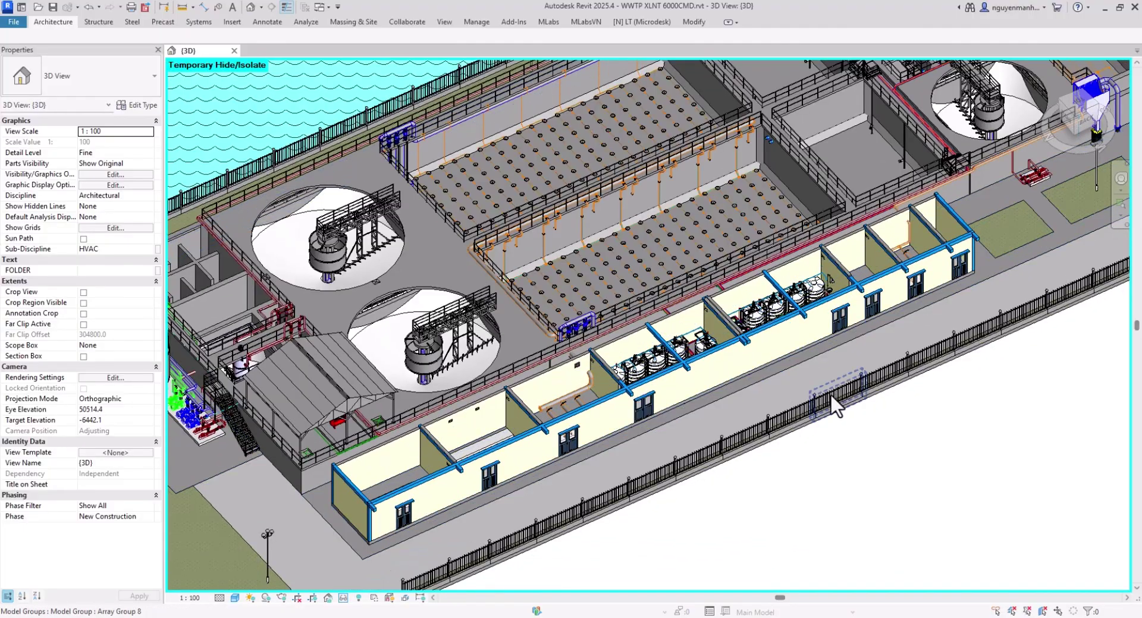
{"action": "scroll", "coordinate": [833, 395], "scroll_direction": "down", "scroll_amount": 2}
{"action": "scroll", "coordinate": [980, 398], "scroll_direction": "up", "scroll_amount": 2}
{"action": "middle_click_drag", "start_coordinate": [919, 397], "coordinate": [727, 423], "text": "shift"}
{"action": "scroll", "coordinate": [726, 423], "scroll_direction": "down", "scroll_amount": 2}
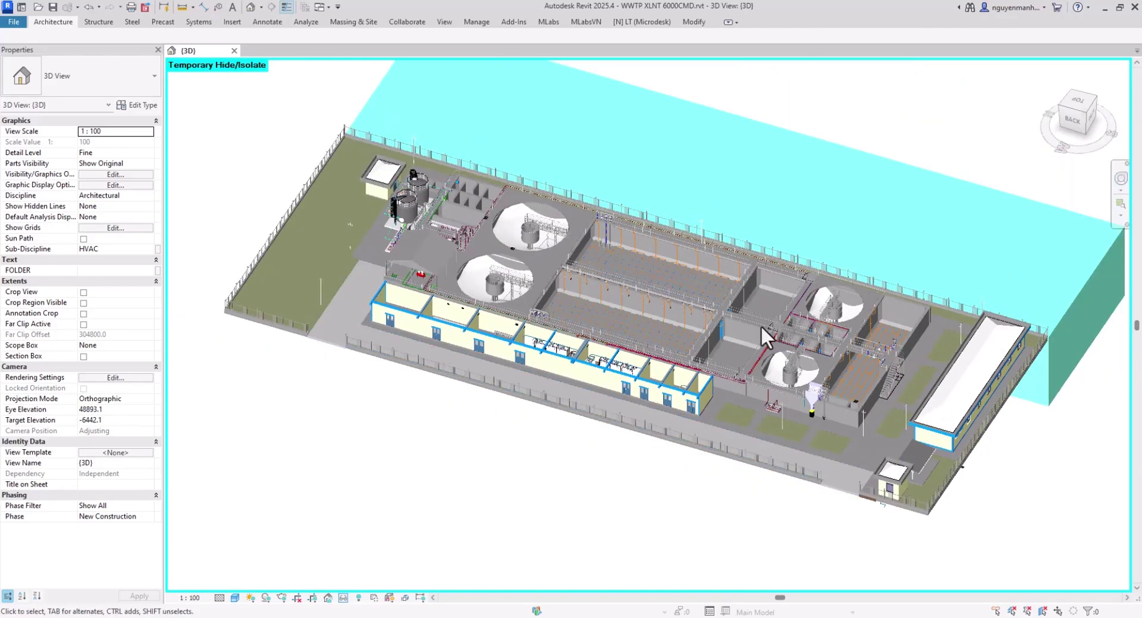
{"action": "middle_click_drag", "start_coordinate": [835, 298], "coordinate": [823, 283], "text": "shift"}
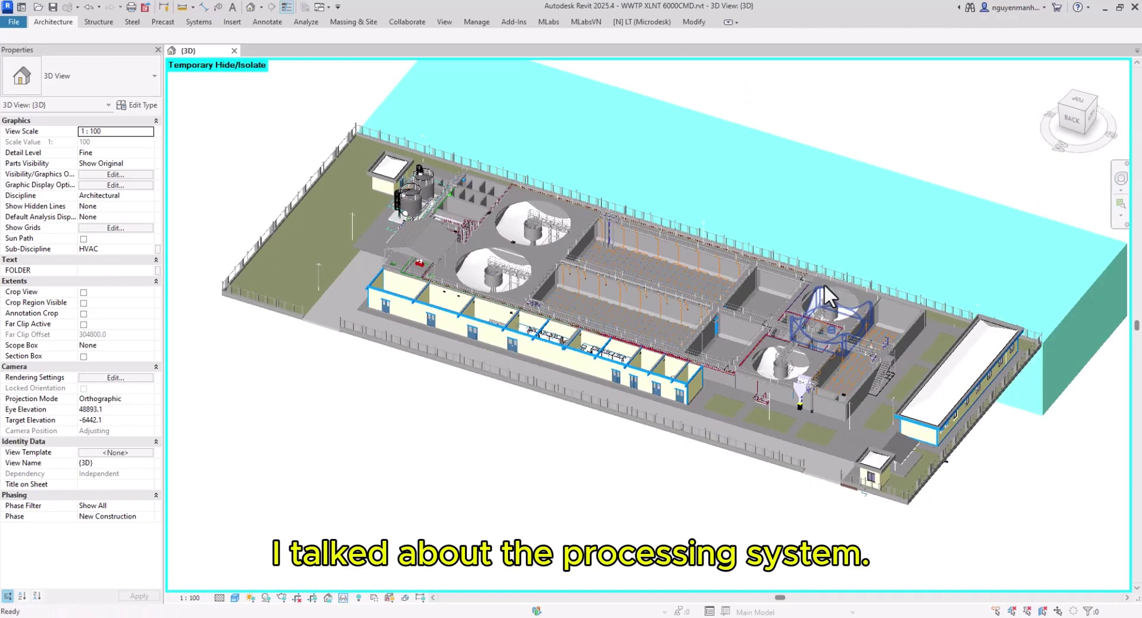
{"action": "middle_click_drag", "start_coordinate": [844, 241], "coordinate": [804, 288], "text": "shift"}
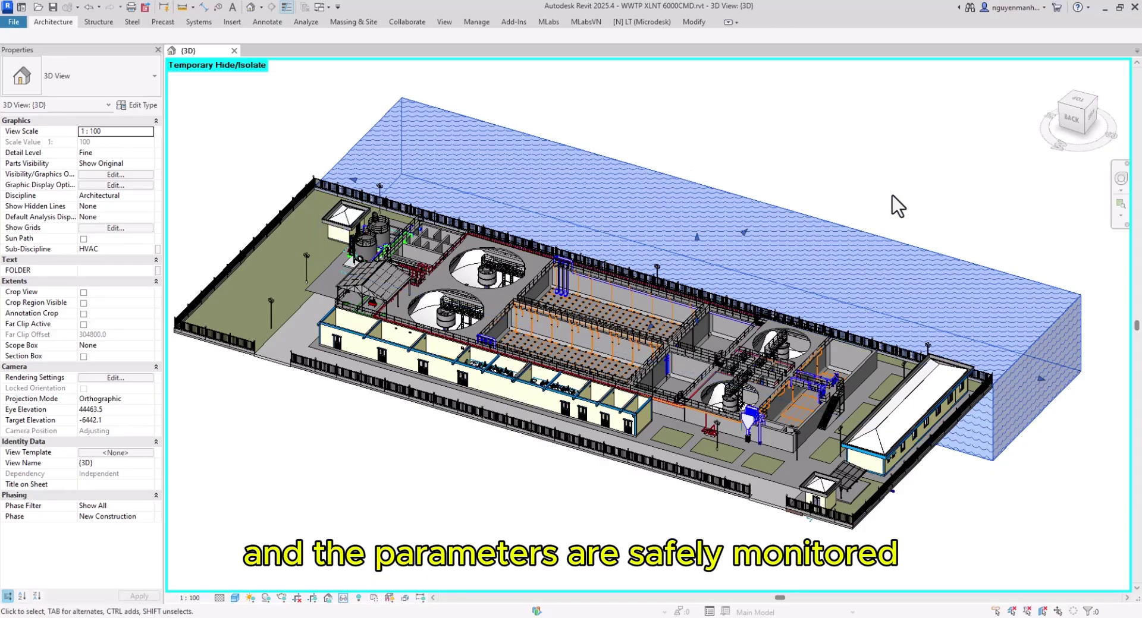
{"action": "left_click", "coordinate": [890, 173]}
{"action": "key", "text": "Escape"}
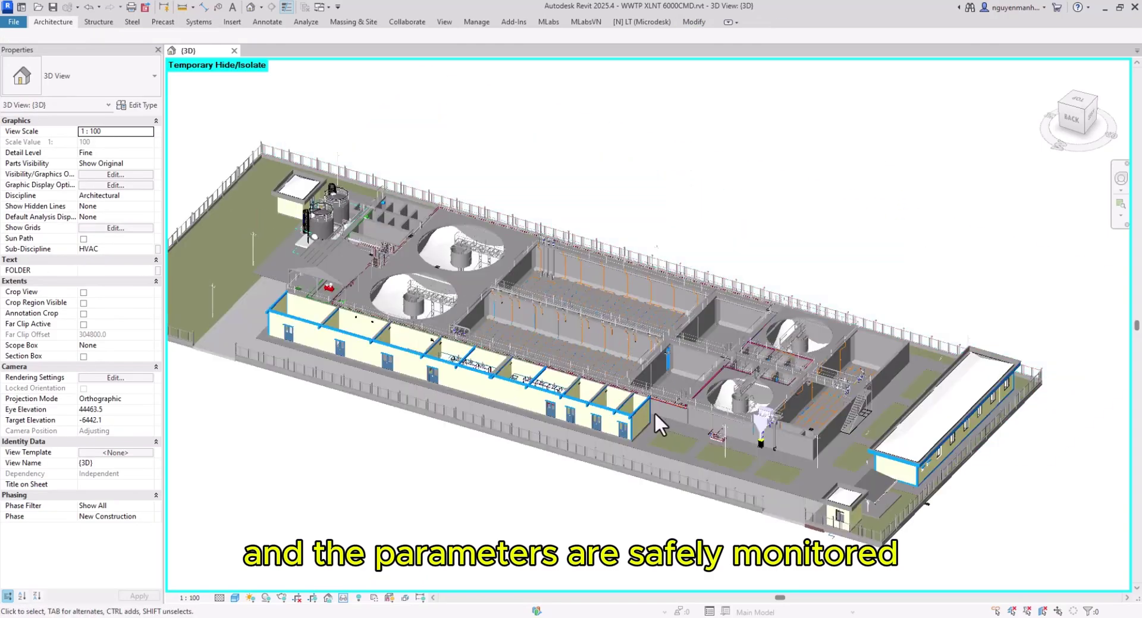
Reset the temporary hide/isolate so the operator building's roof is shown again.
{"action": "scroll", "coordinate": [654, 412], "scroll_direction": "up", "scroll_amount": 3}
{"action": "middle_click_drag", "start_coordinate": [441, 489], "coordinate": [601, 509]}
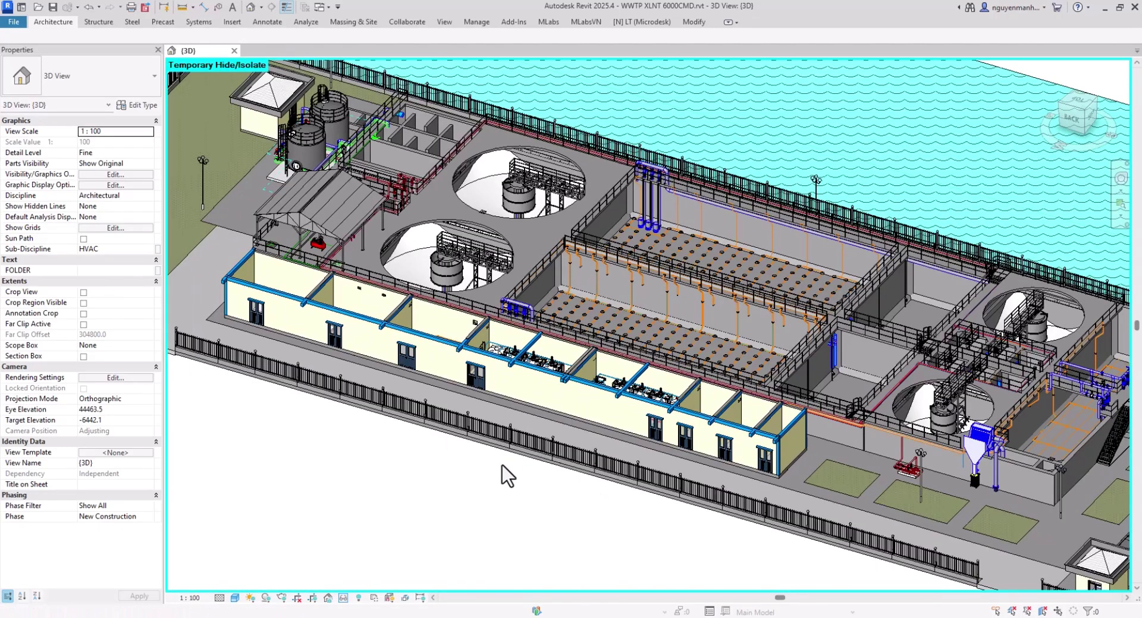
{"action": "key", "text": "h"}
{"action": "key", "text": "r"}
{"action": "scroll", "coordinate": [505, 474], "scroll_direction": "down", "scroll_amount": 3}
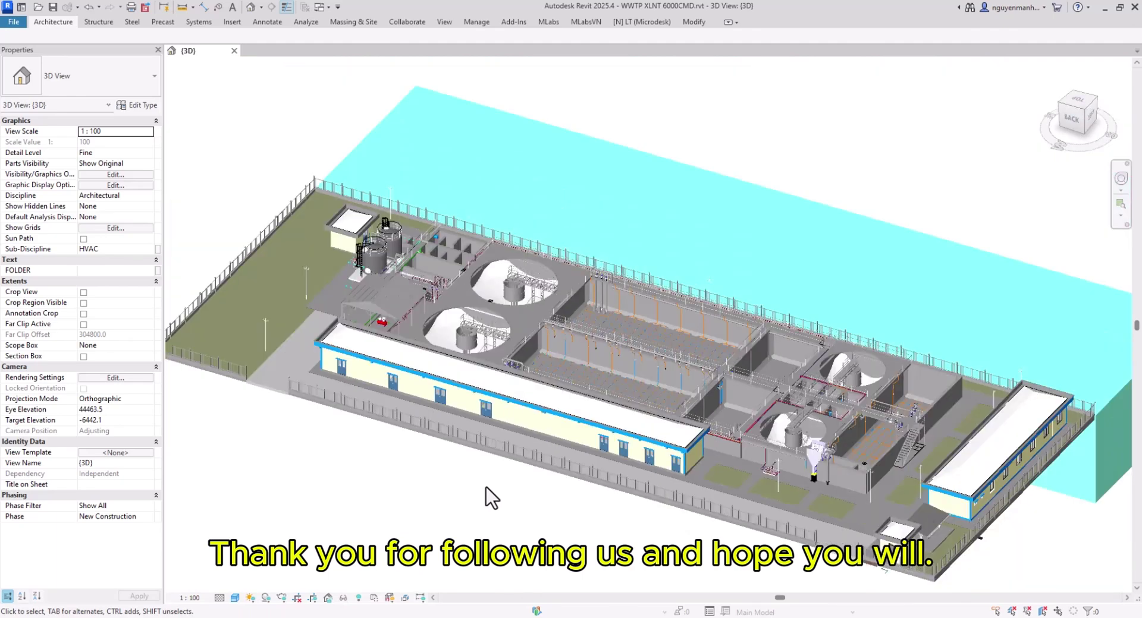
Present the complete plant beside the water body in an elevated corner view of the whole site.
{"action": "middle_click_drag", "start_coordinate": [543, 523], "coordinate": [442, 531], "text": "shift"}
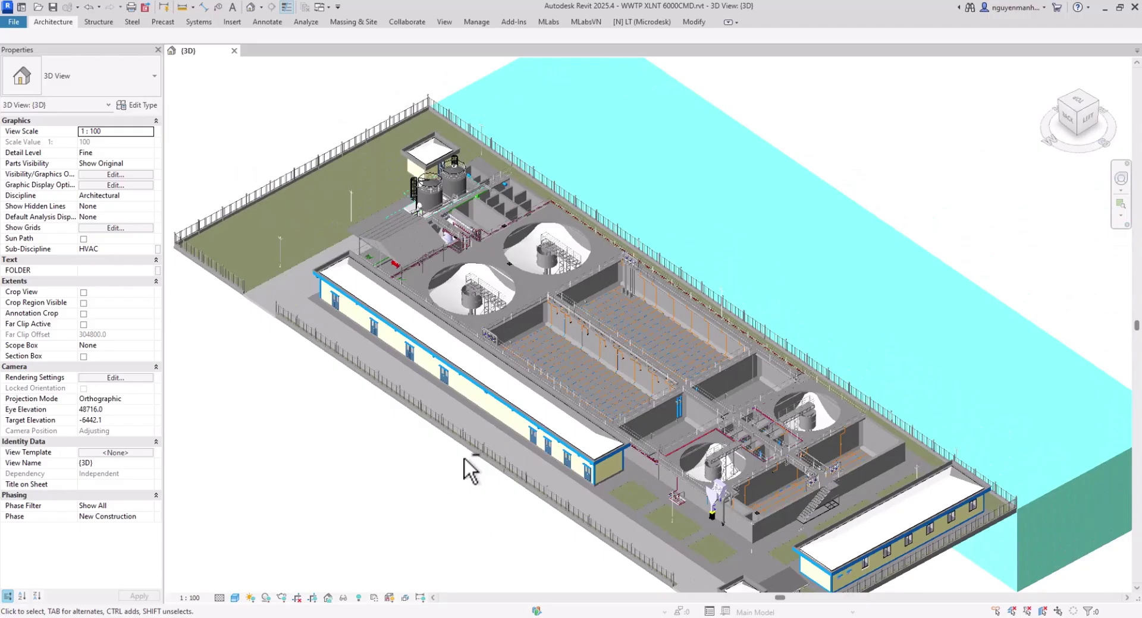
{"action": "scroll", "coordinate": [466, 469], "scroll_direction": "down", "scroll_amount": 3}
{"action": "middle_click_drag", "start_coordinate": [869, 294], "coordinate": [891, 278]}
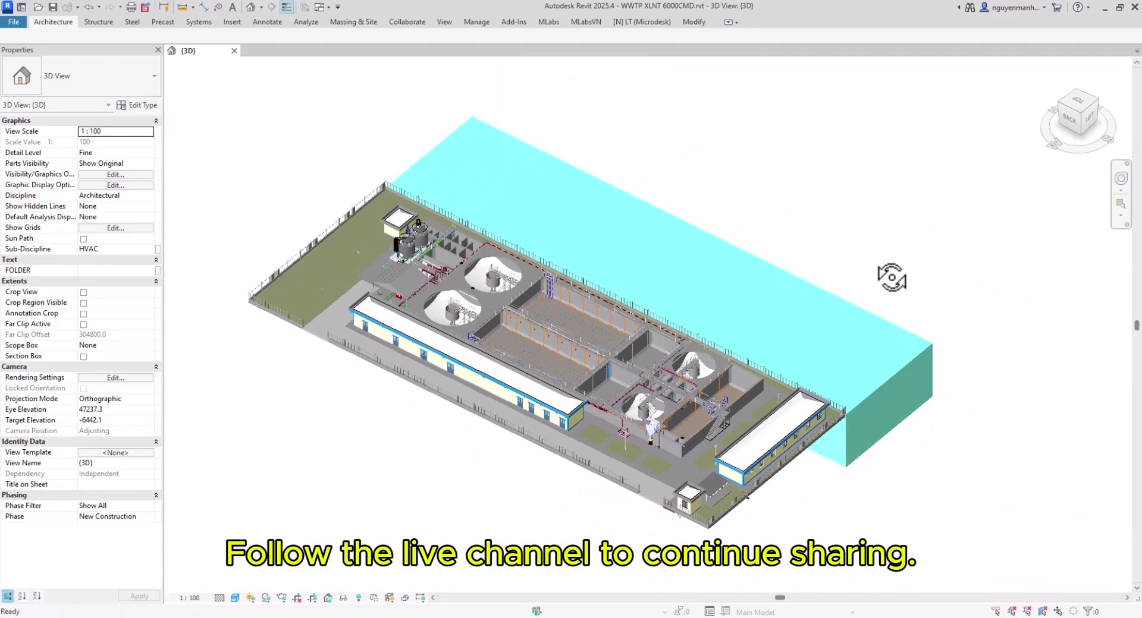
{"action": "scroll", "coordinate": [834, 251], "scroll_direction": "up", "scroll_amount": 1}
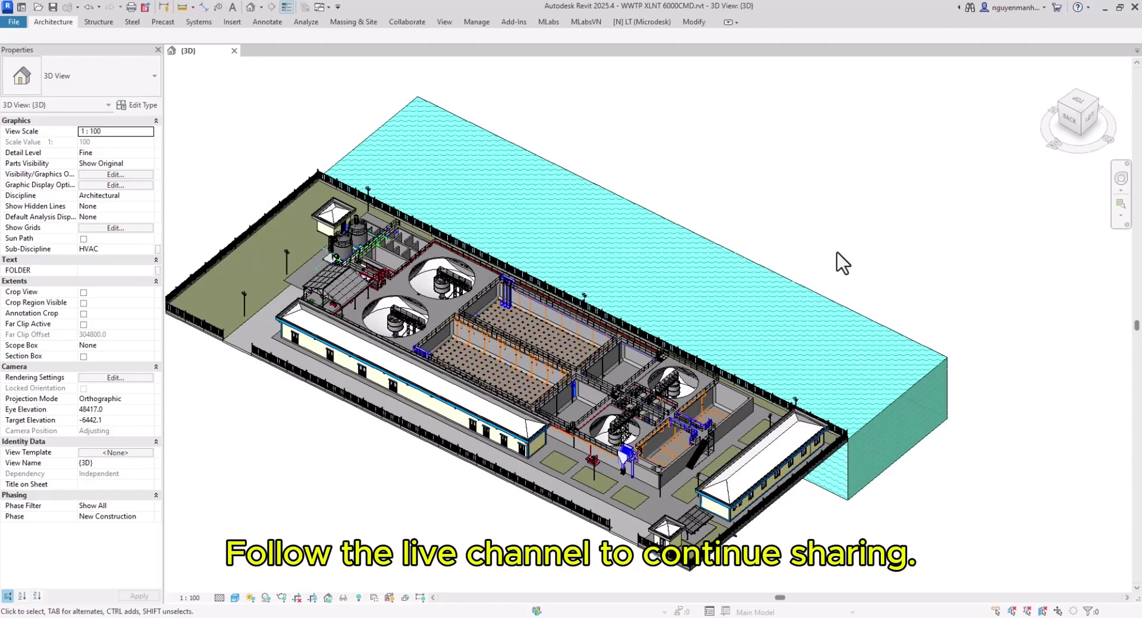
{"action": "middle_click_drag", "start_coordinate": [837, 252], "coordinate": [878, 238]}
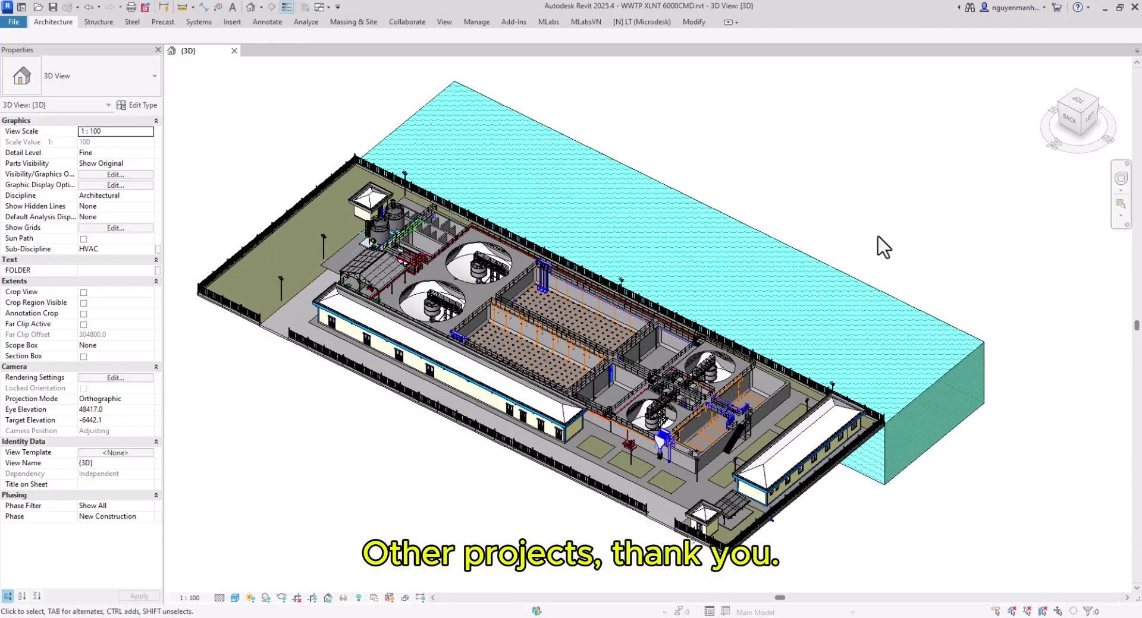